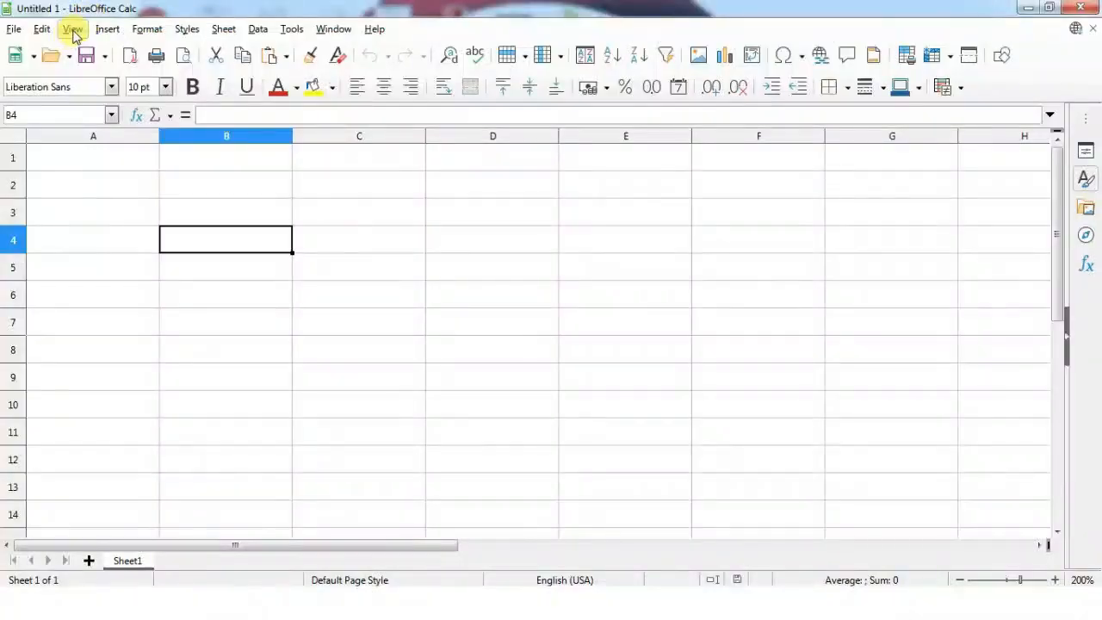
Step: Display the sheet in Page Break view and return it to Normal view
left_click(74, 29)
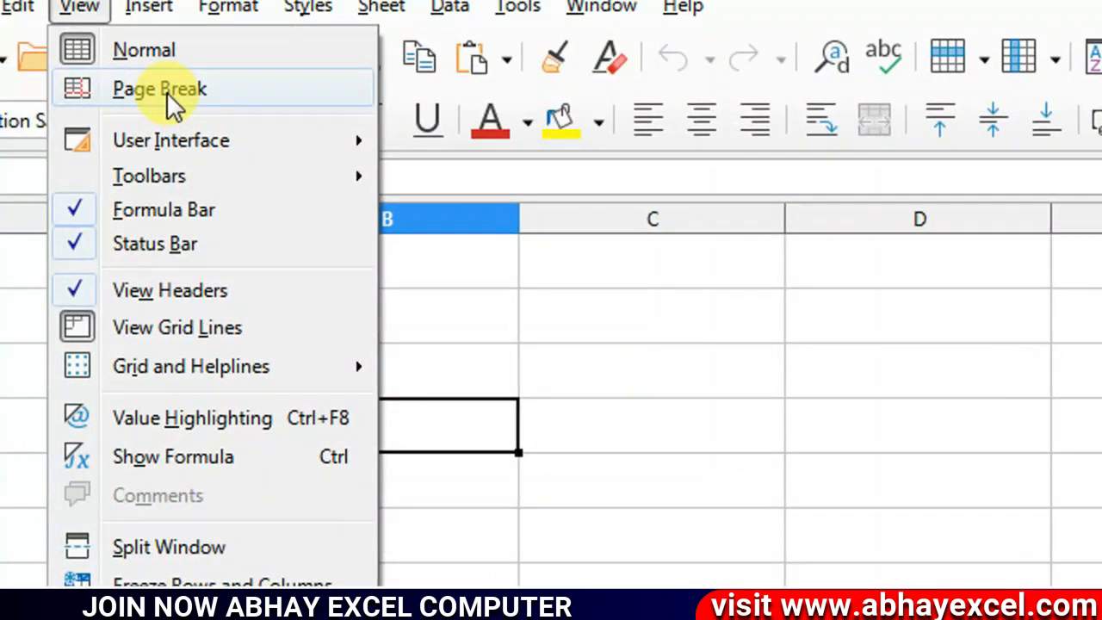
left_click(166, 91)
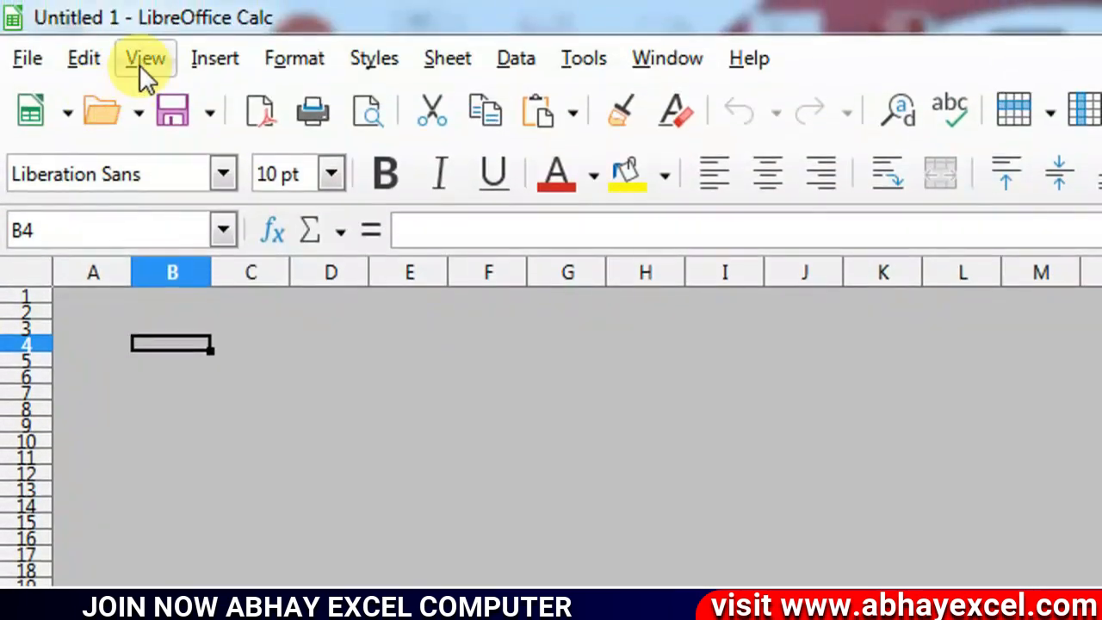
left_click(143, 60)
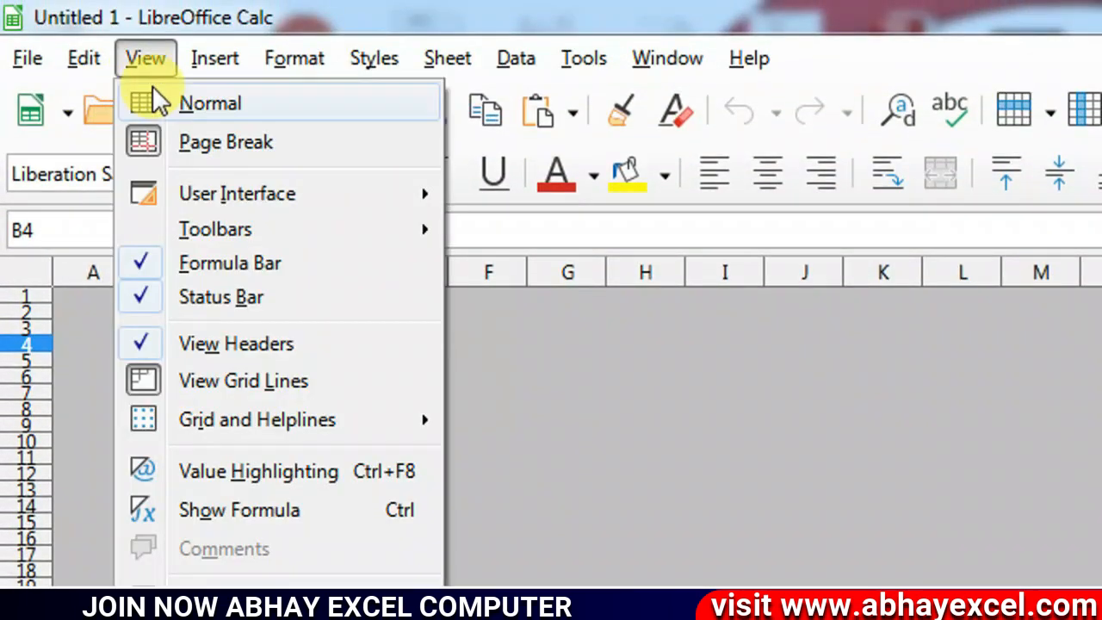
left_click(155, 95)
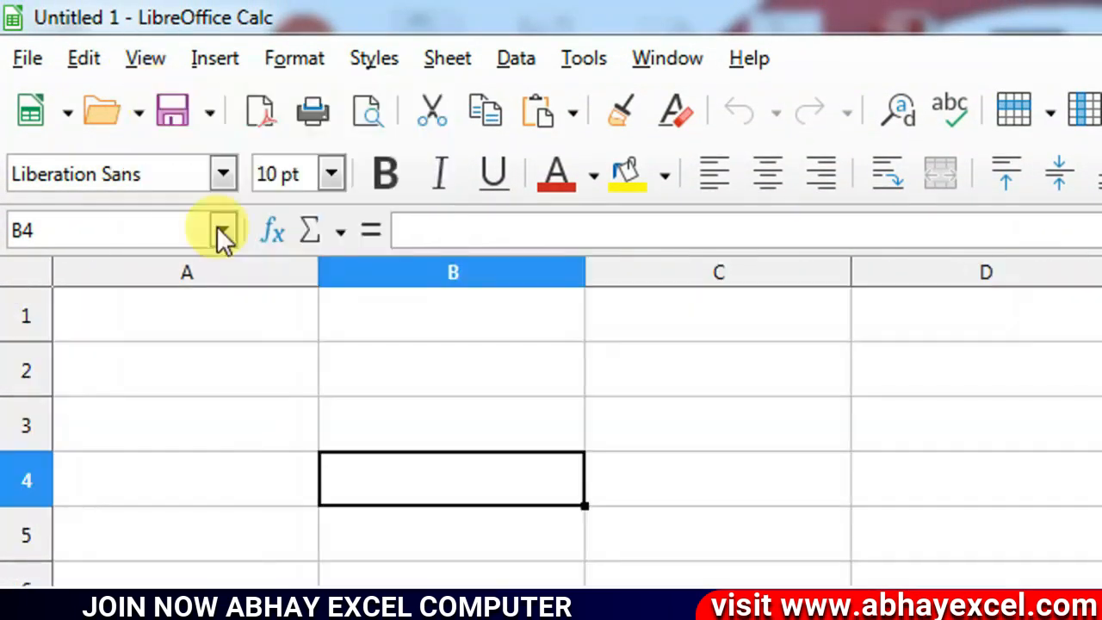
Step: Switch the user interface to the Single Toolbar layout
left_click(171, 60)
mouse_move(201, 202)
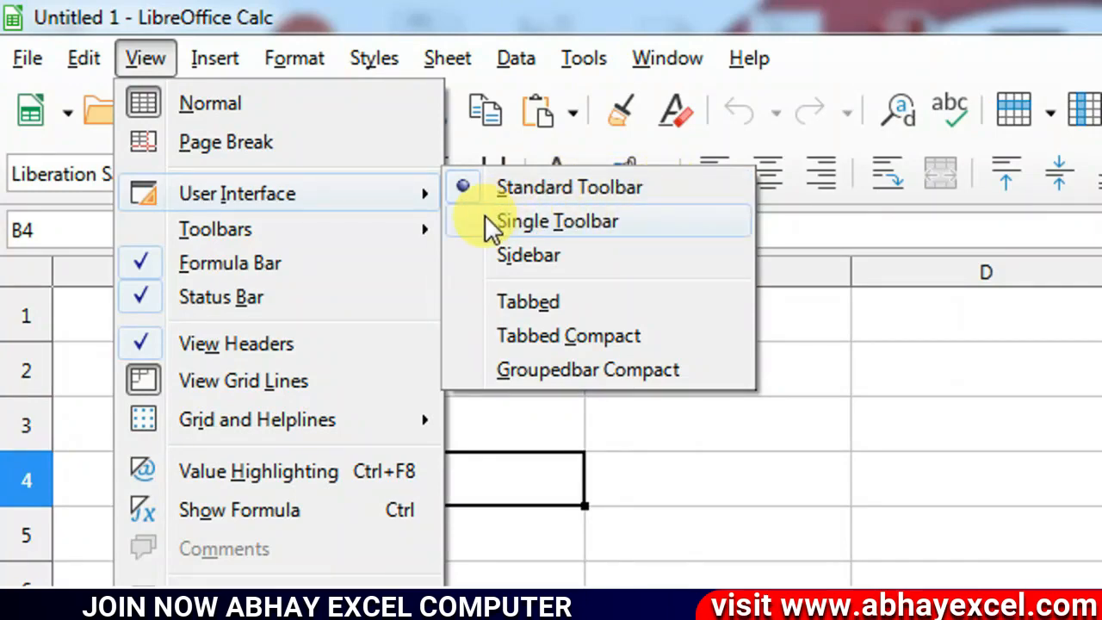
left_click(596, 226)
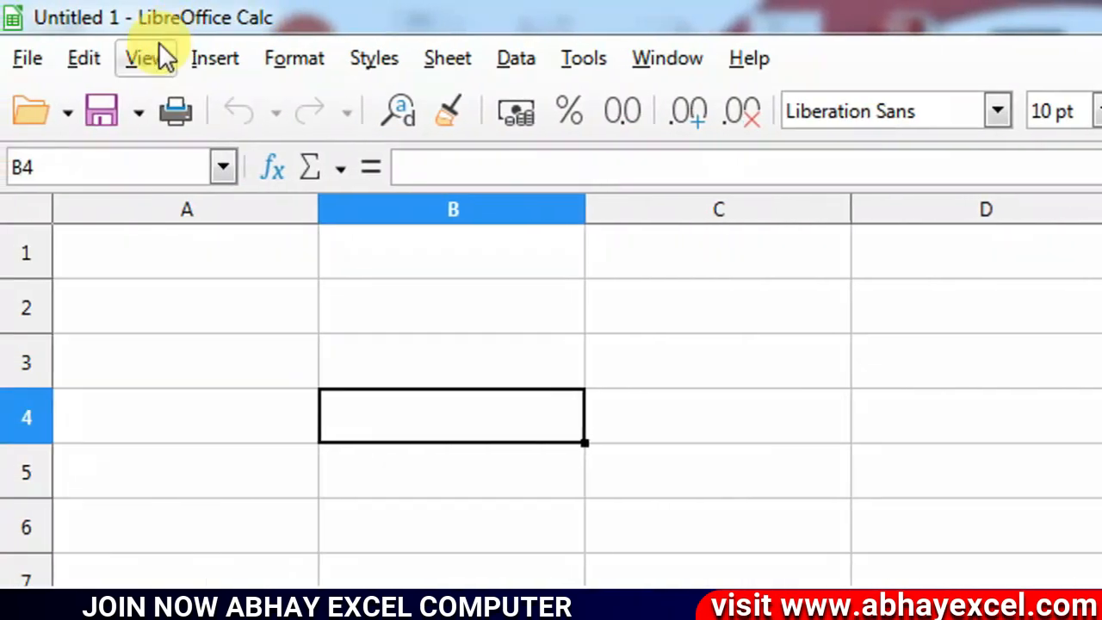
Step: Switch the user interface to the Sidebar layout and close the Styles deck
left_click(74, 55)
mouse_move(112, 196)
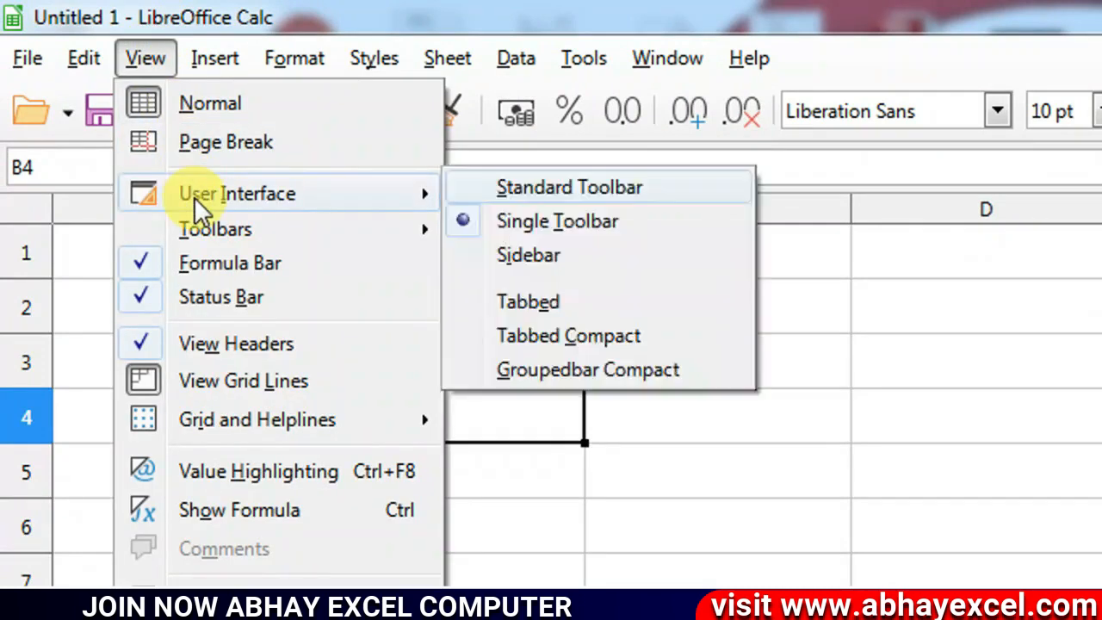
left_click(542, 255)
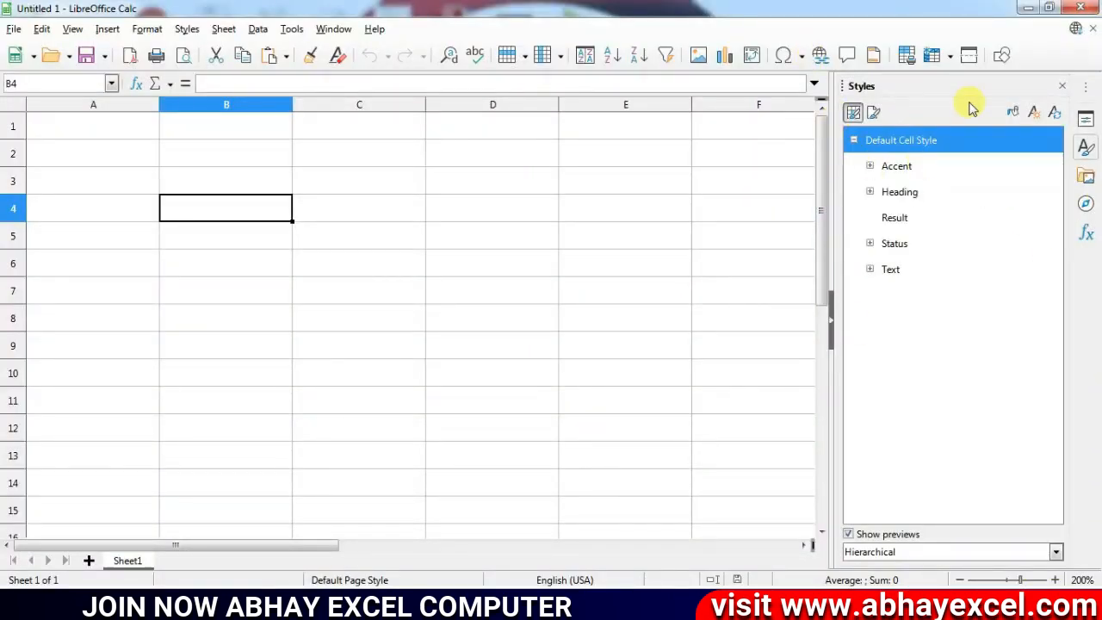
left_click(73, 29)
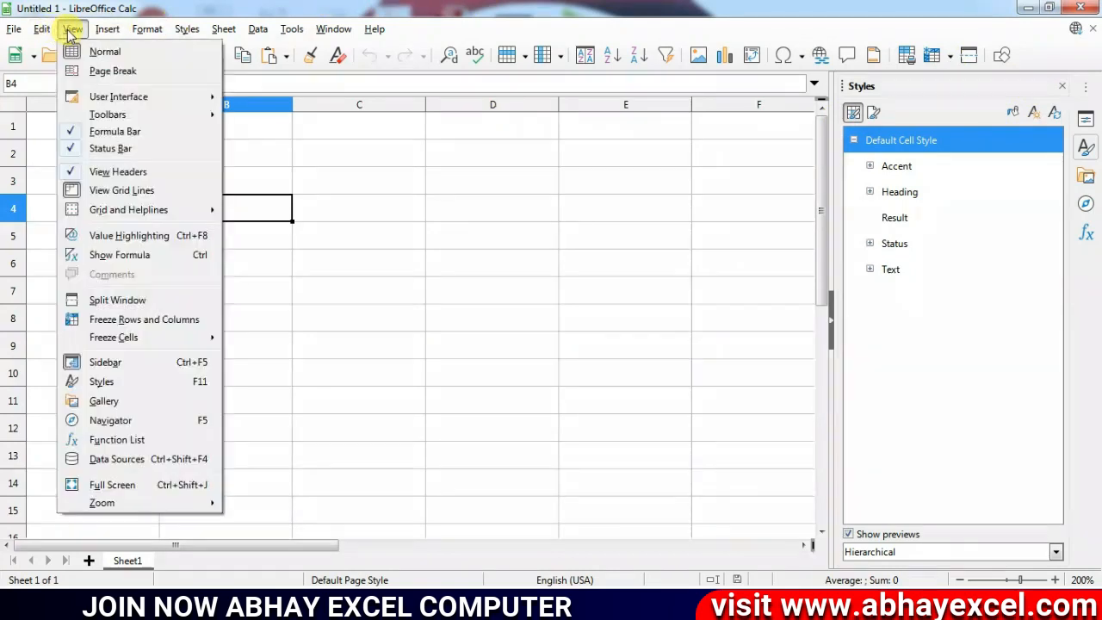
mouse_move(104, 99)
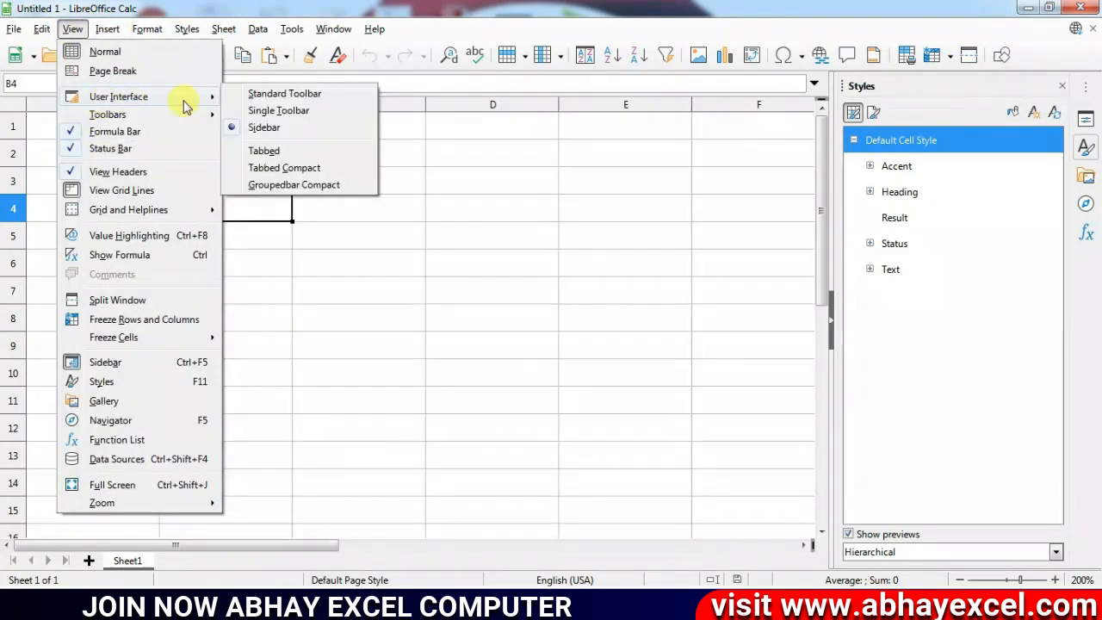
left_click(237, 129)
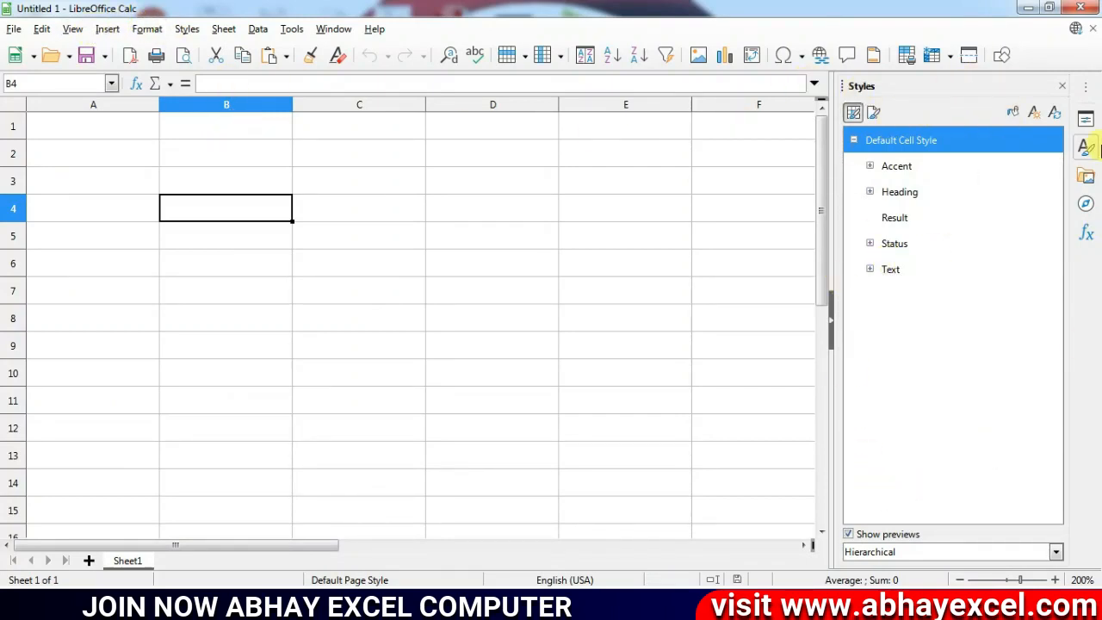
left_click(1061, 86)
Step: Change the user interface to the Tabbed layout
left_click(72, 28)
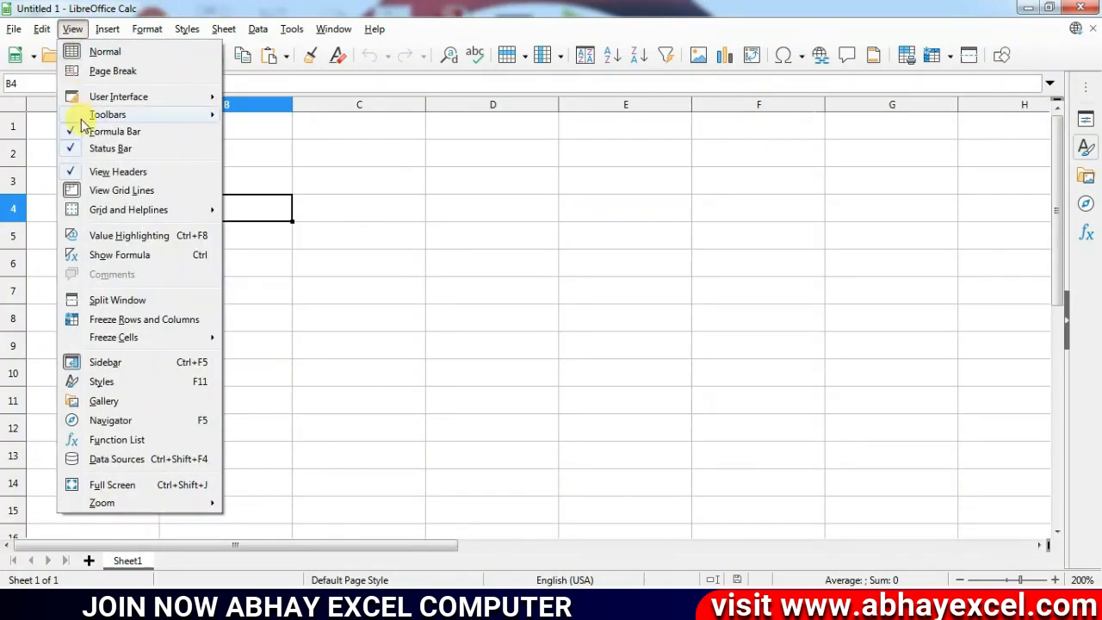
mouse_move(99, 96)
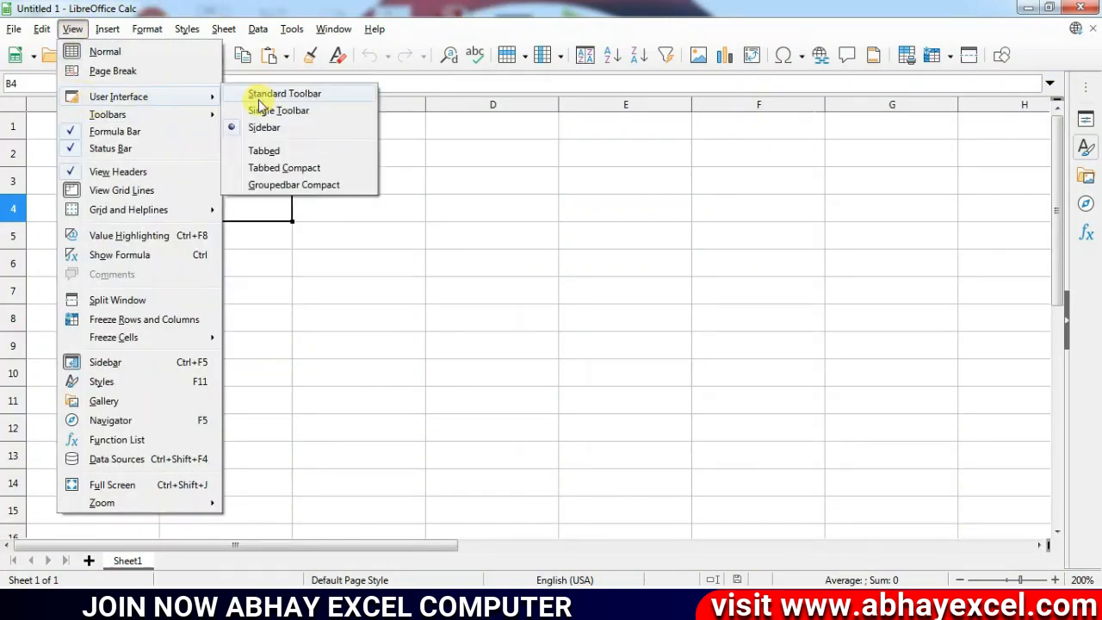
left_click(261, 153)
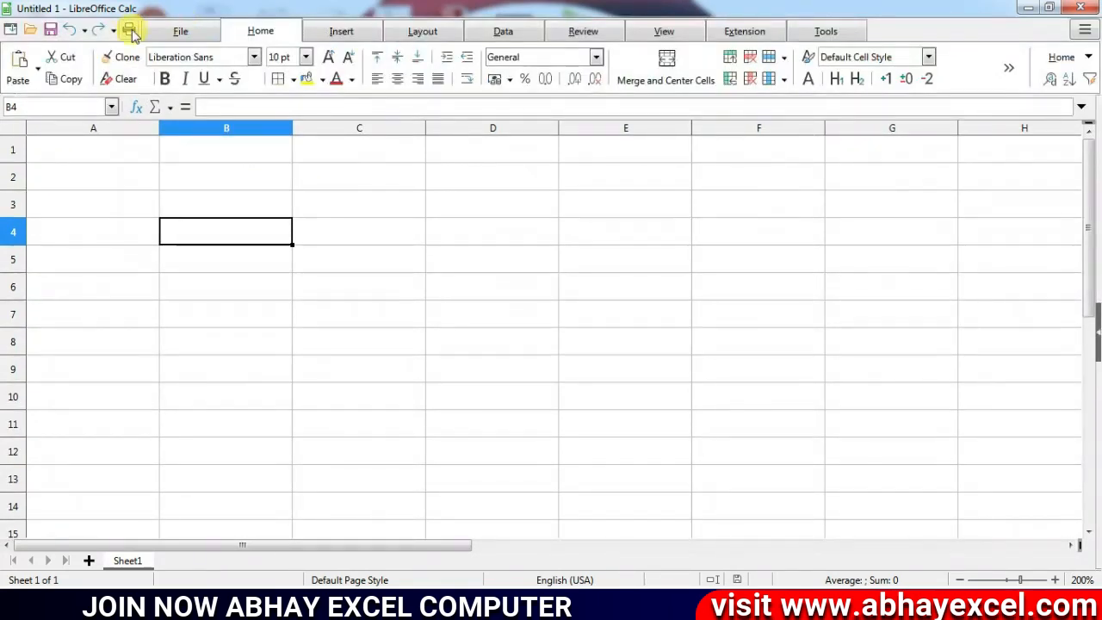
Step: Look through the File, Home, Insert, Layout, Data and Review command sets of the tabbed interface
left_click(193, 31)
left_click(255, 31)
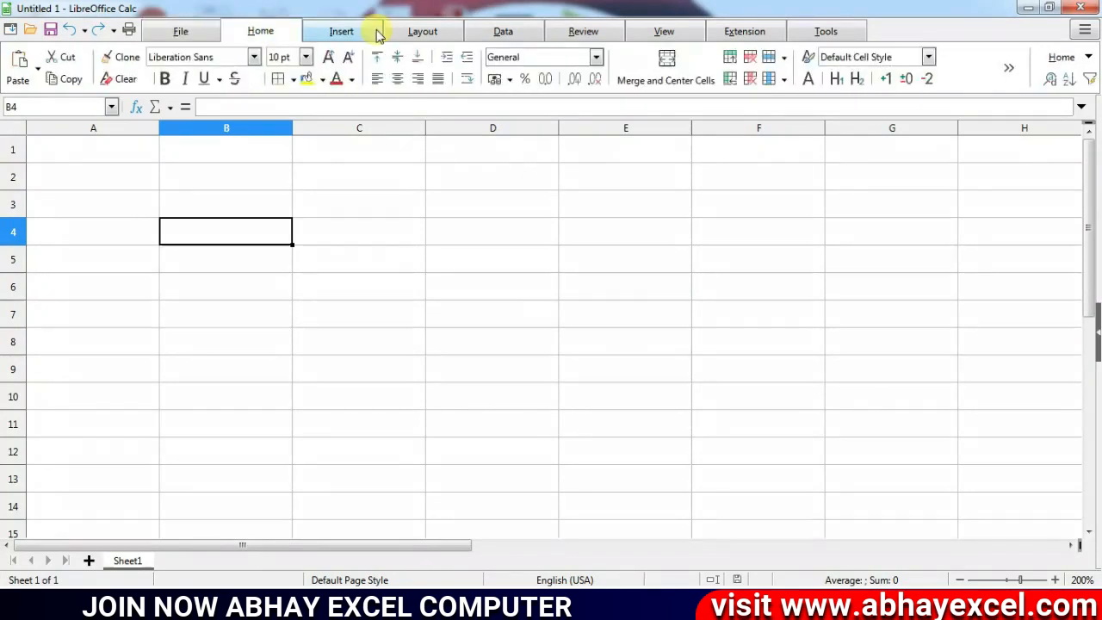
left_click(360, 32)
left_click(421, 33)
left_click(506, 33)
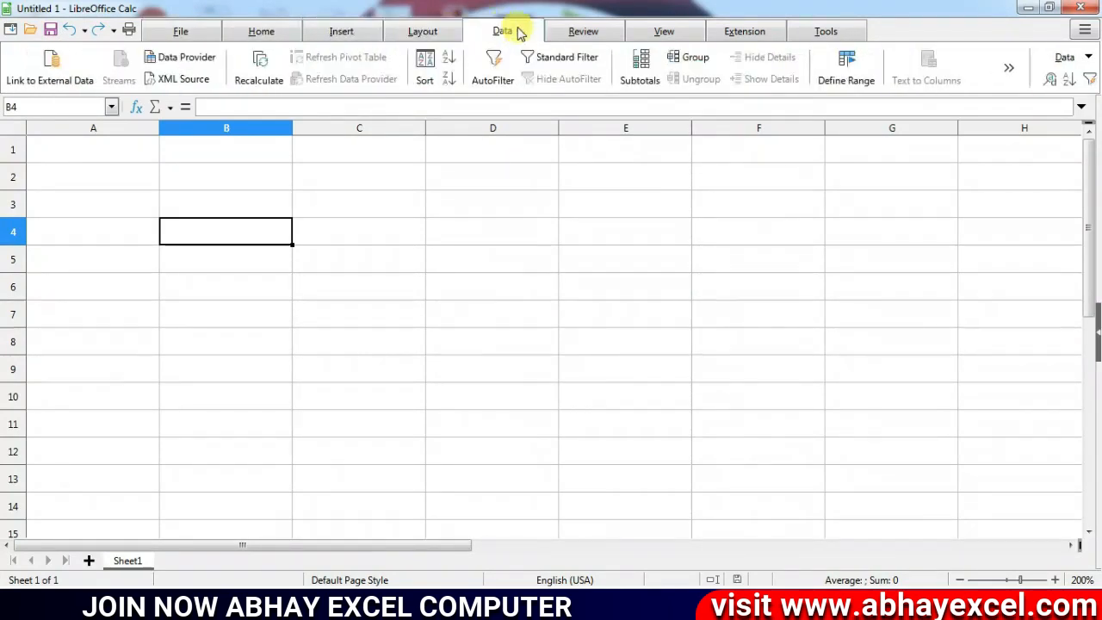
left_click(582, 35)
Step: Display the menu bar in the tabbed interface and restore the Standard Toolbar layout
left_click(661, 35)
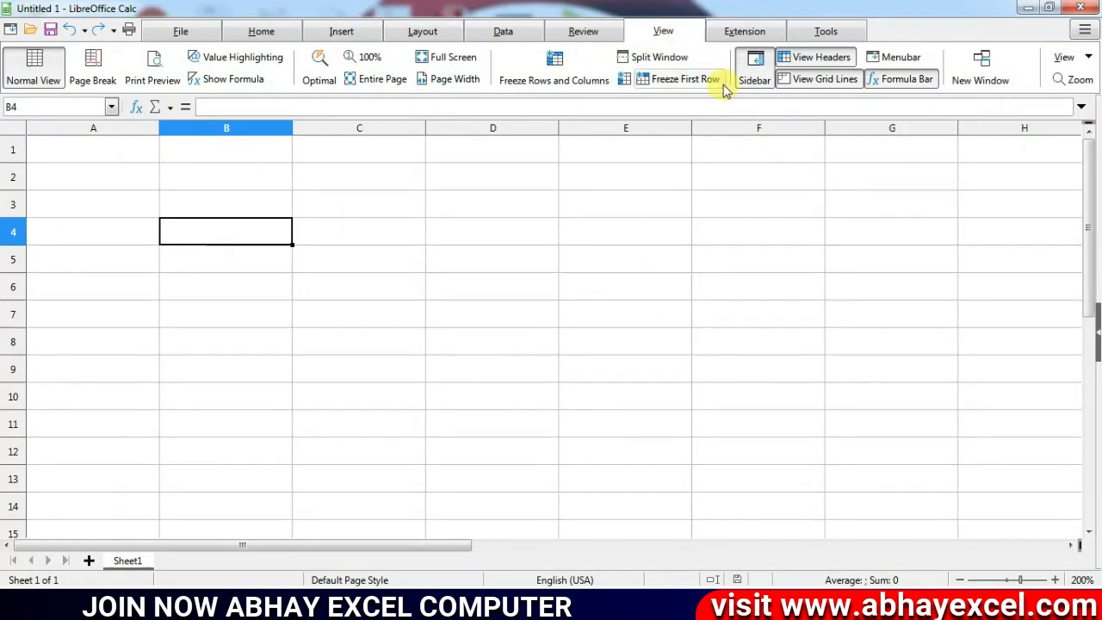
left_click(874, 58)
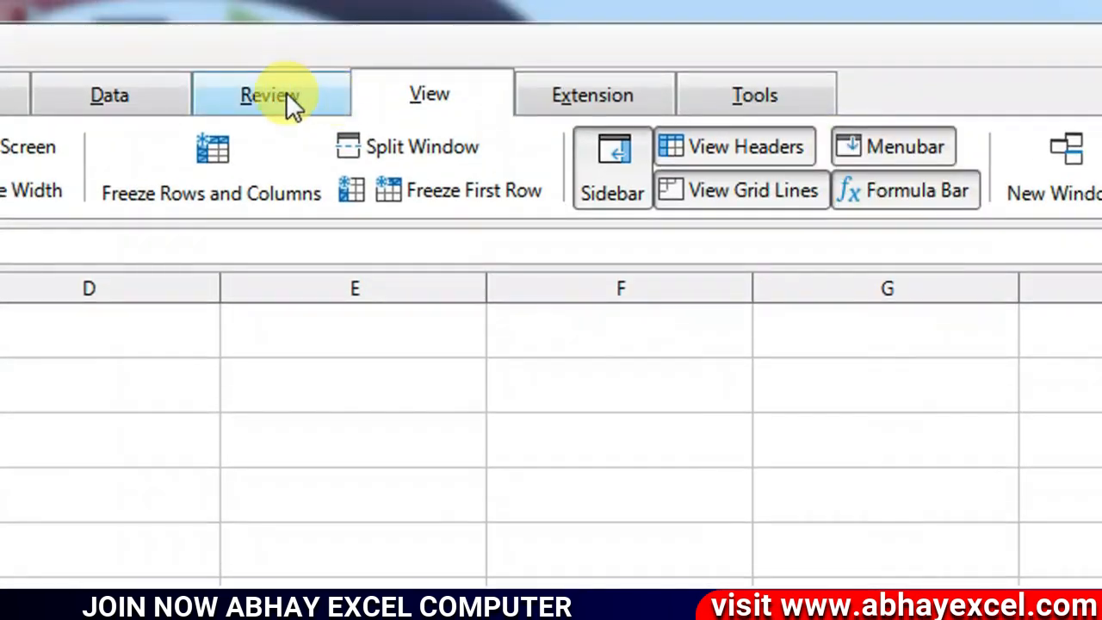
left_click(166, 58)
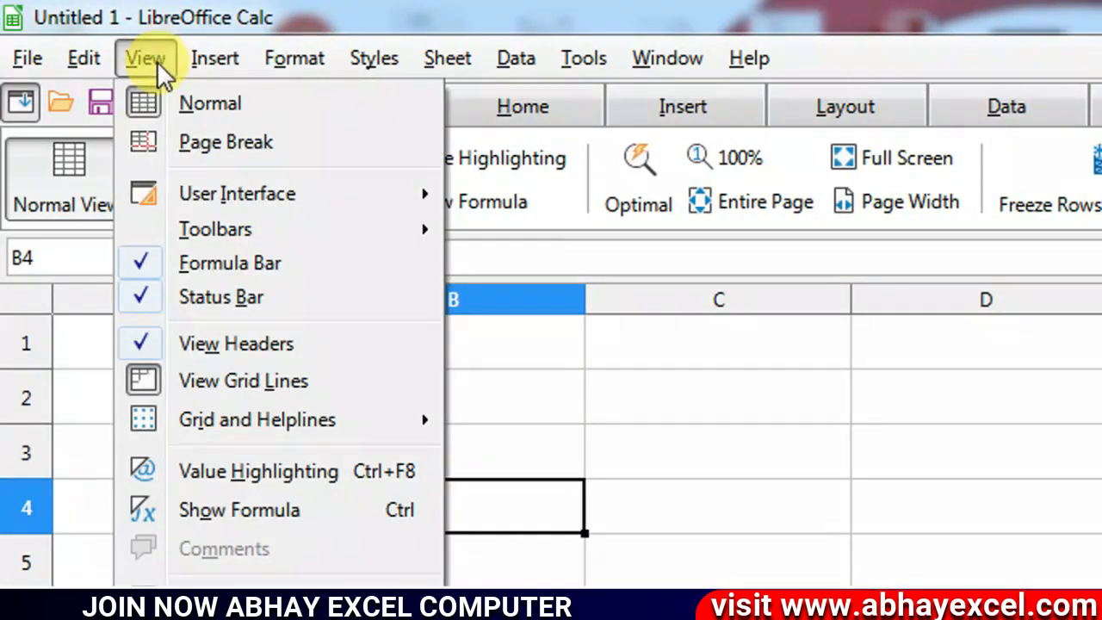
mouse_move(173, 232)
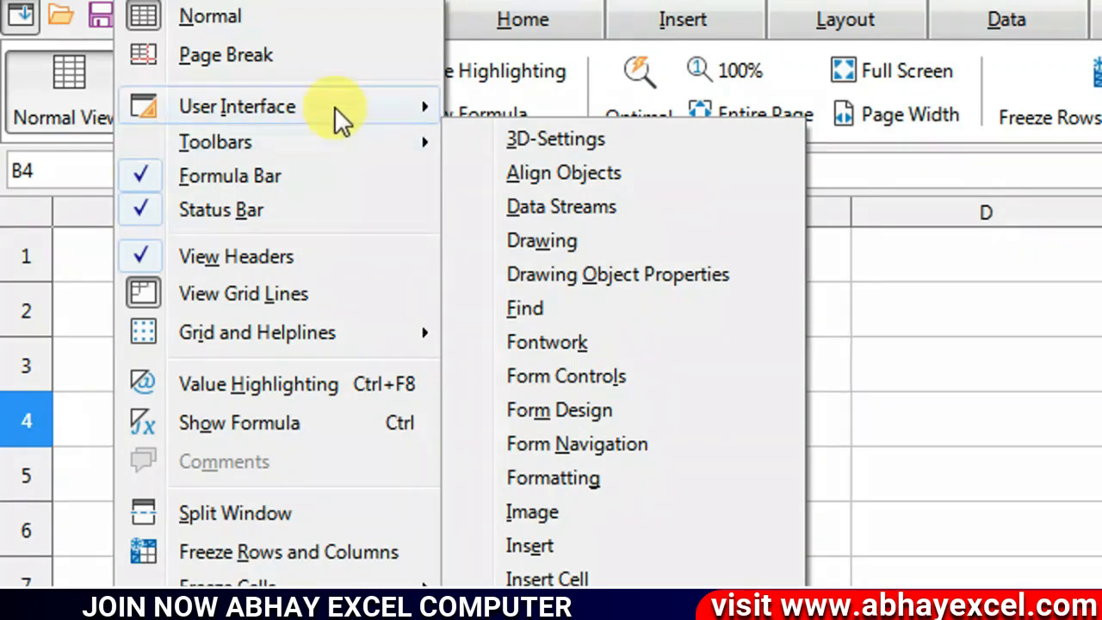
mouse_move(289, 106)
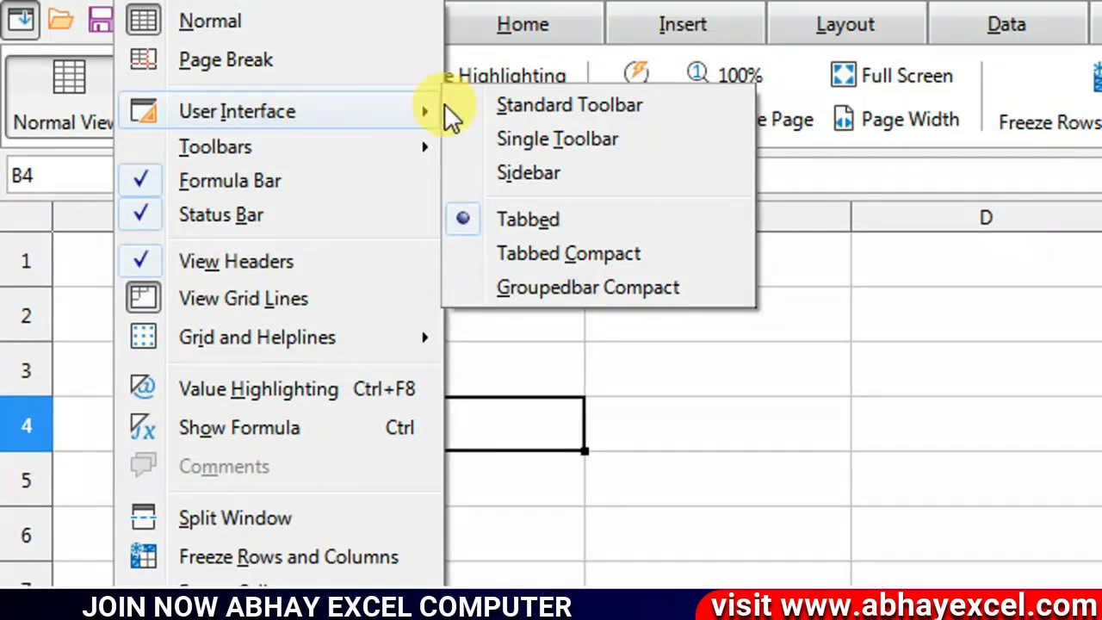
left_click(485, 100)
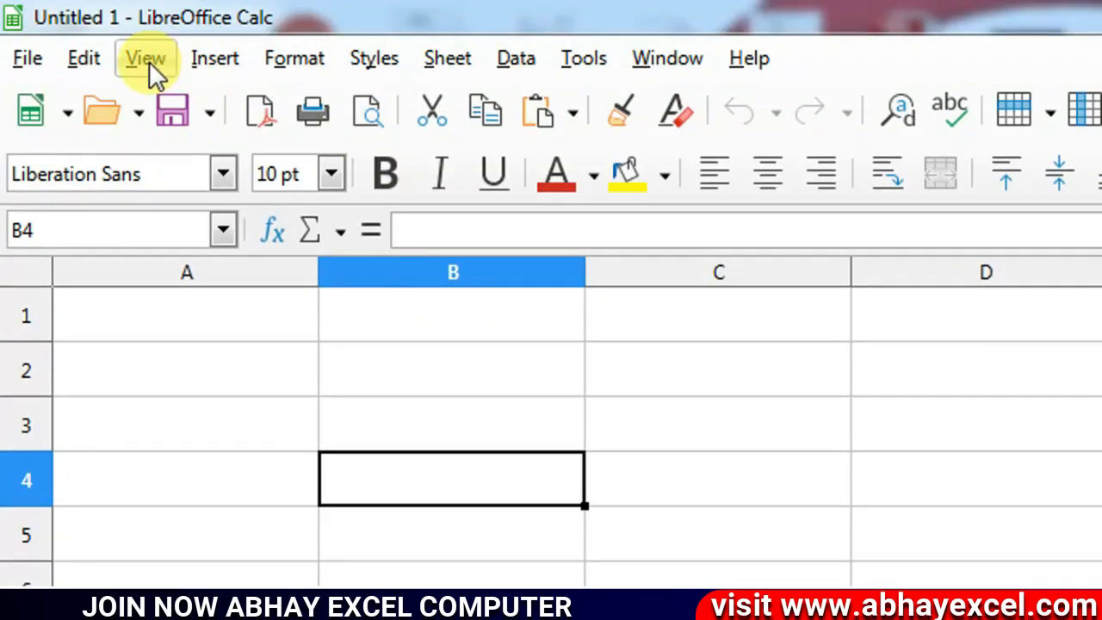
Step: Hide the Formula Bar and show it again
left_click(146, 58)
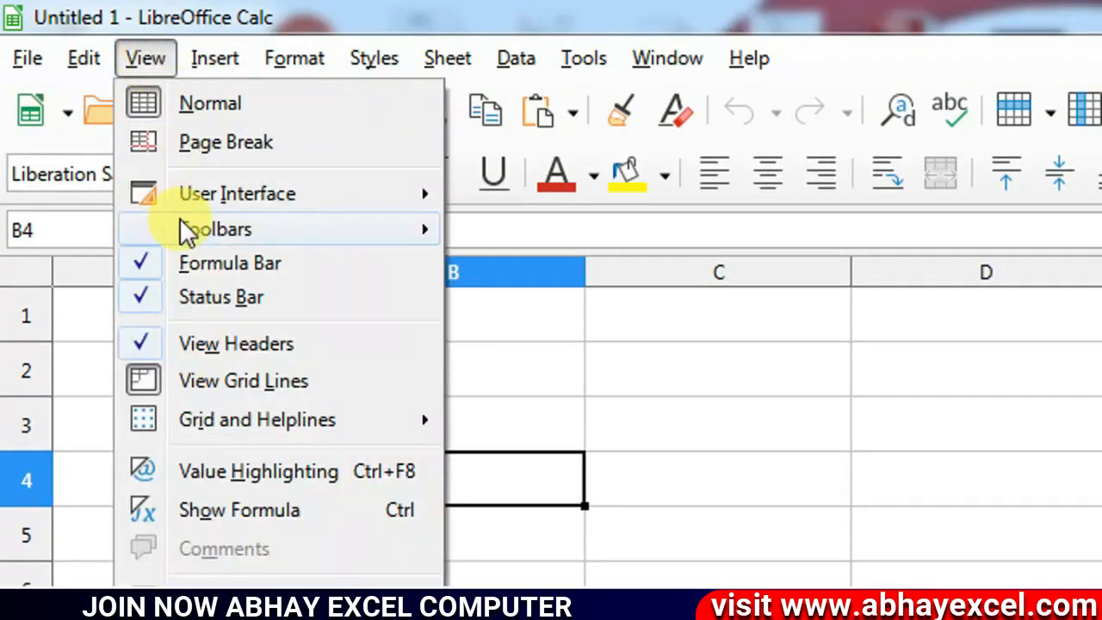
left_click(142, 265)
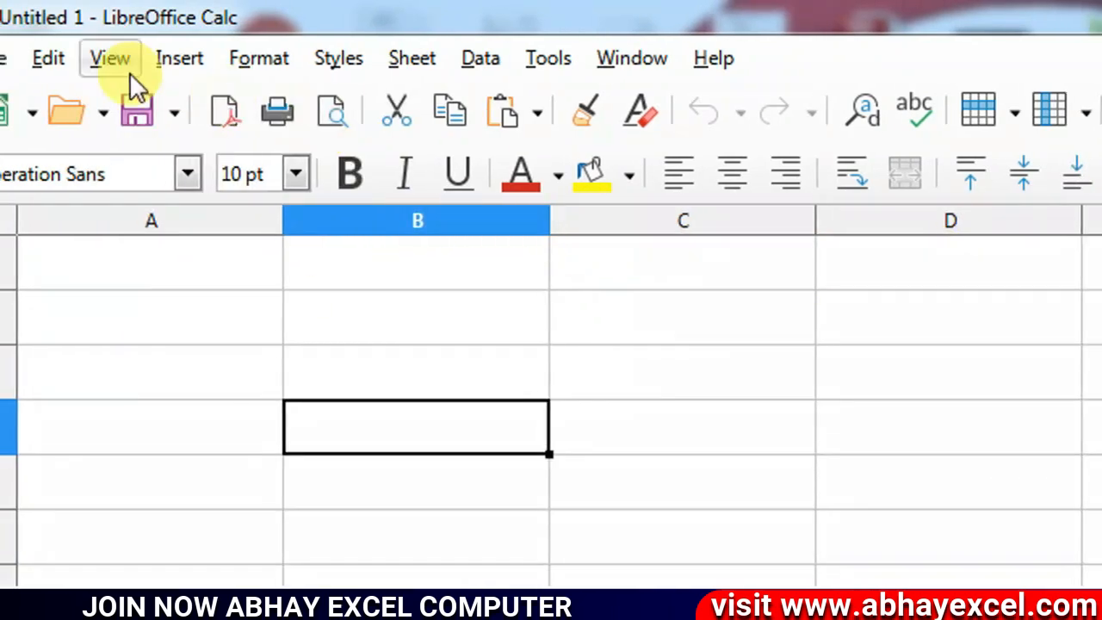
left_click(113, 60)
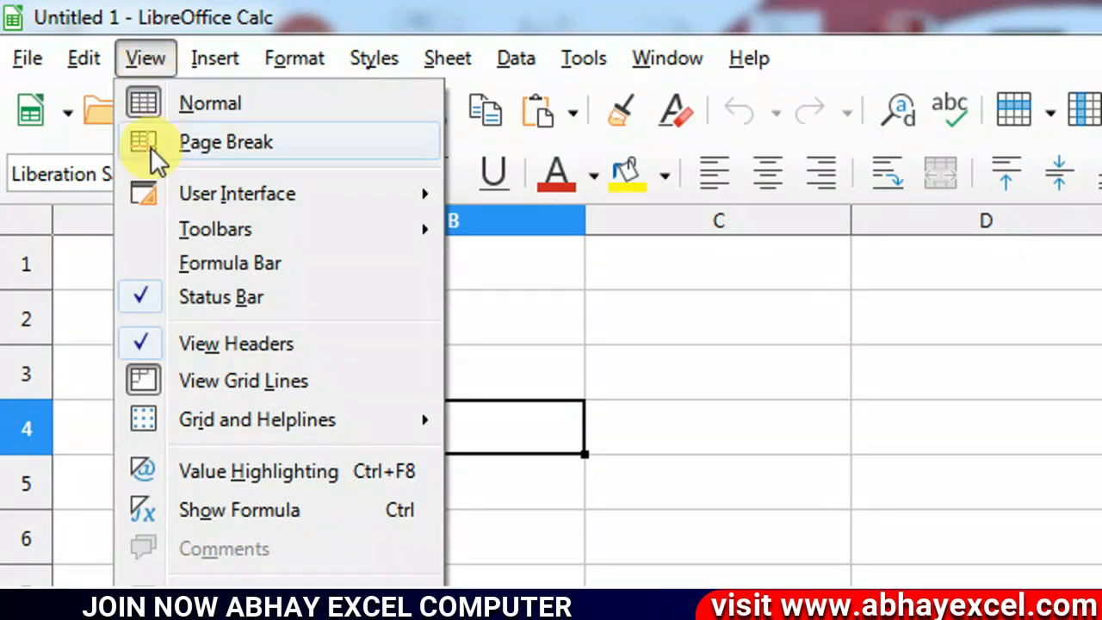
left_click(155, 265)
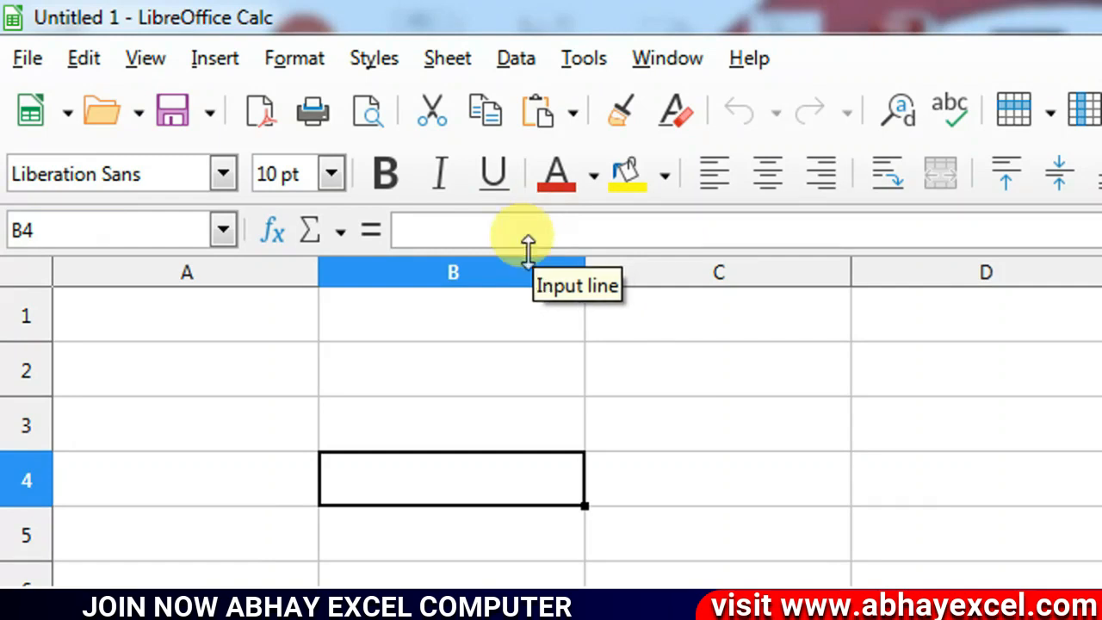
Step: Enter a person's first name in cell B2 and reselect that cell to view its content in the input line
left_click(493, 373)
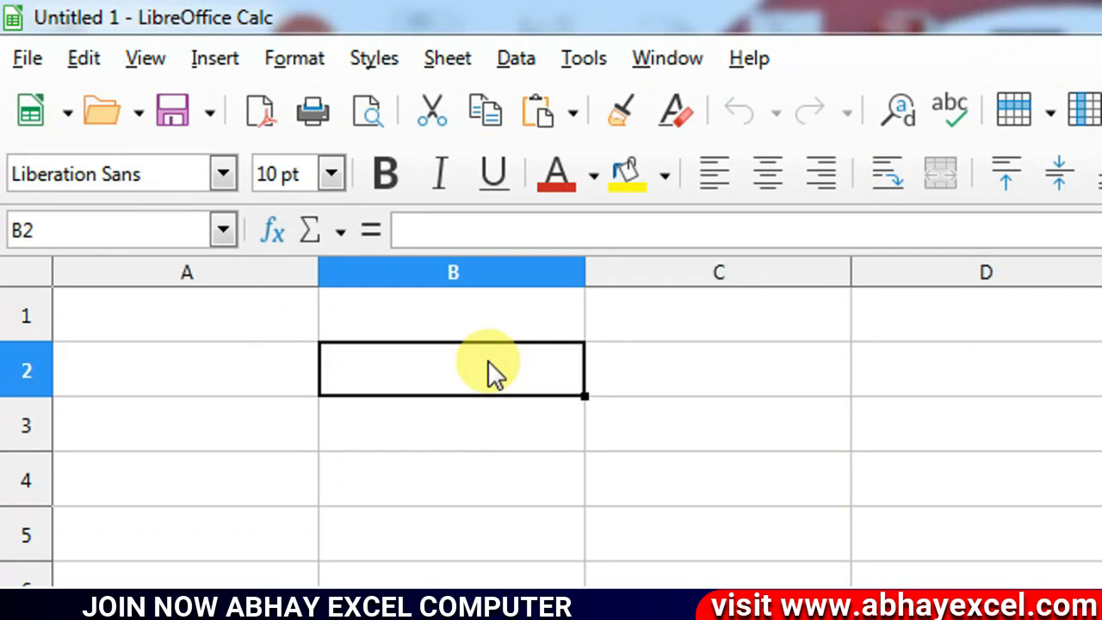
double_click(487, 361)
type("abhay")
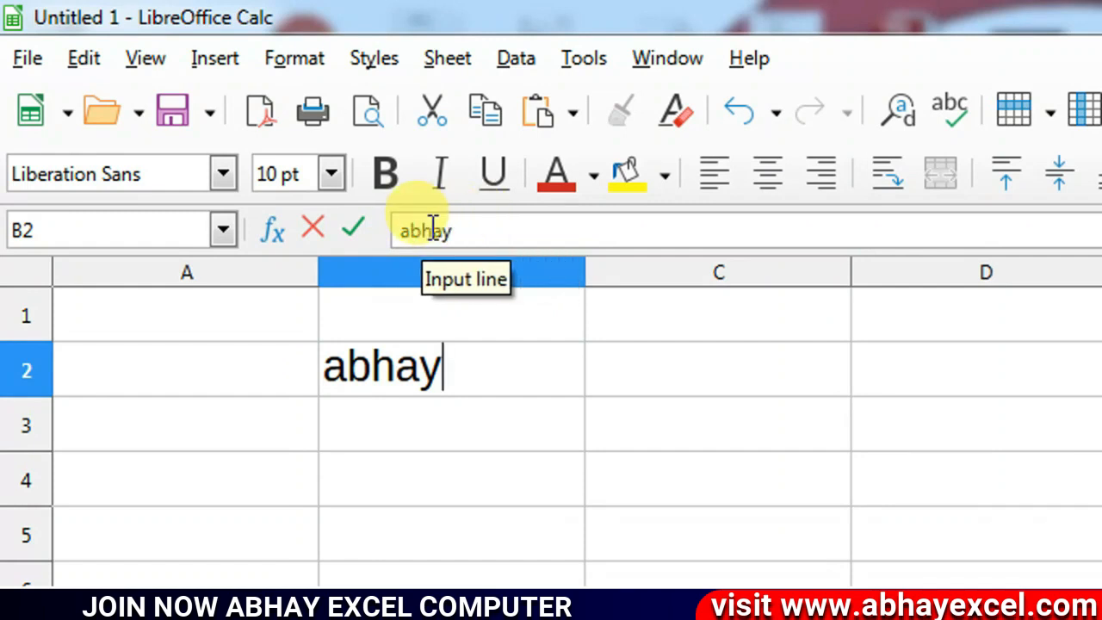
left_click(439, 428)
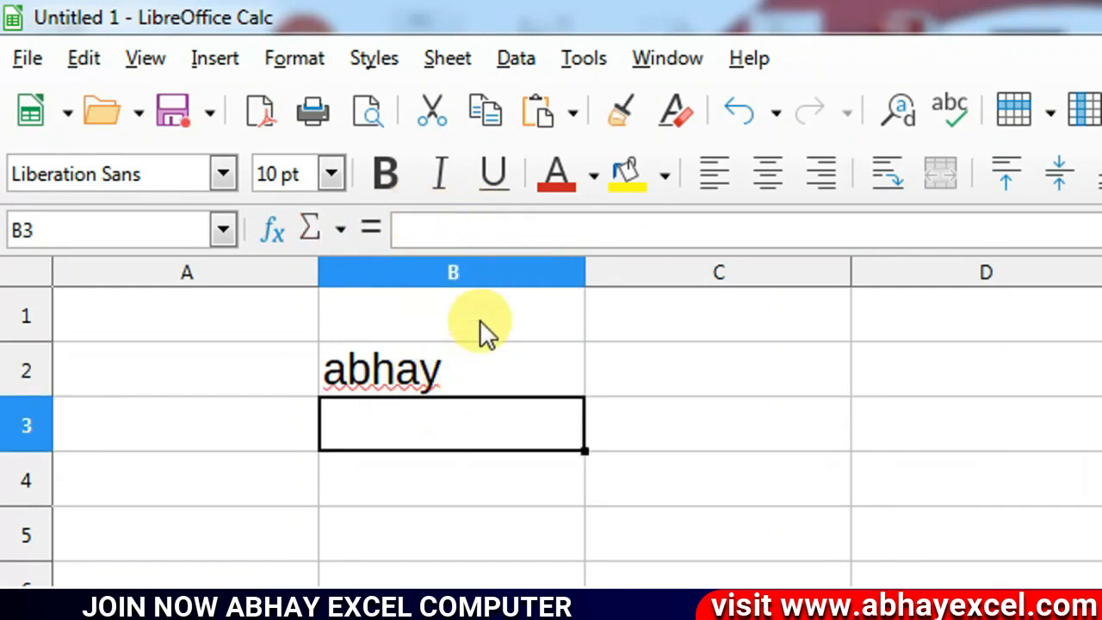
left_click(467, 363)
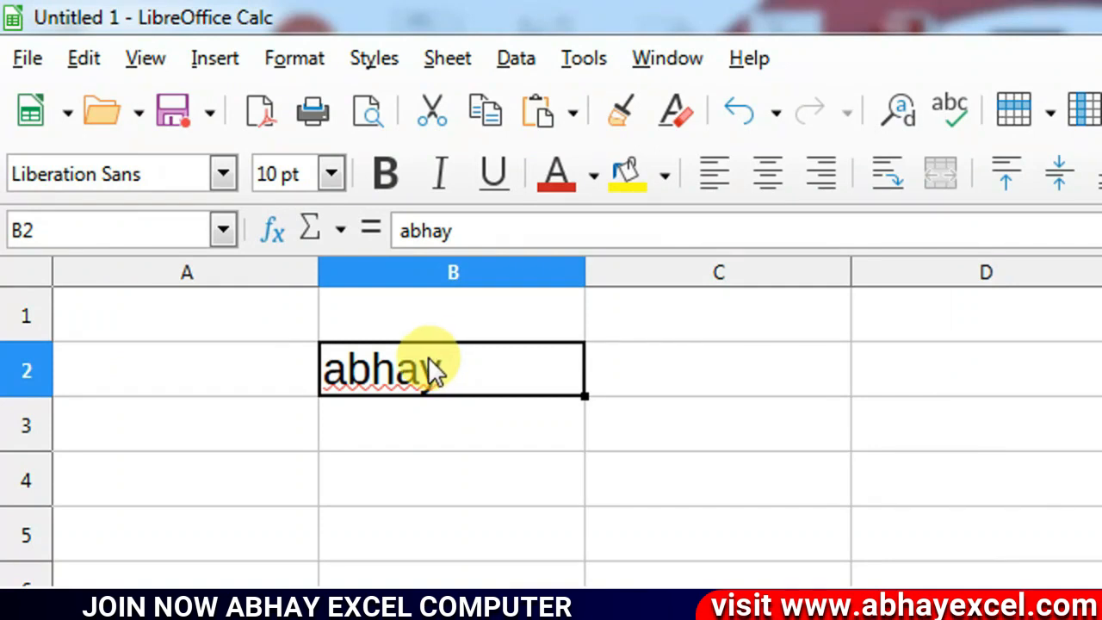
Step: Hide the Status Bar and bring it back
left_click(149, 63)
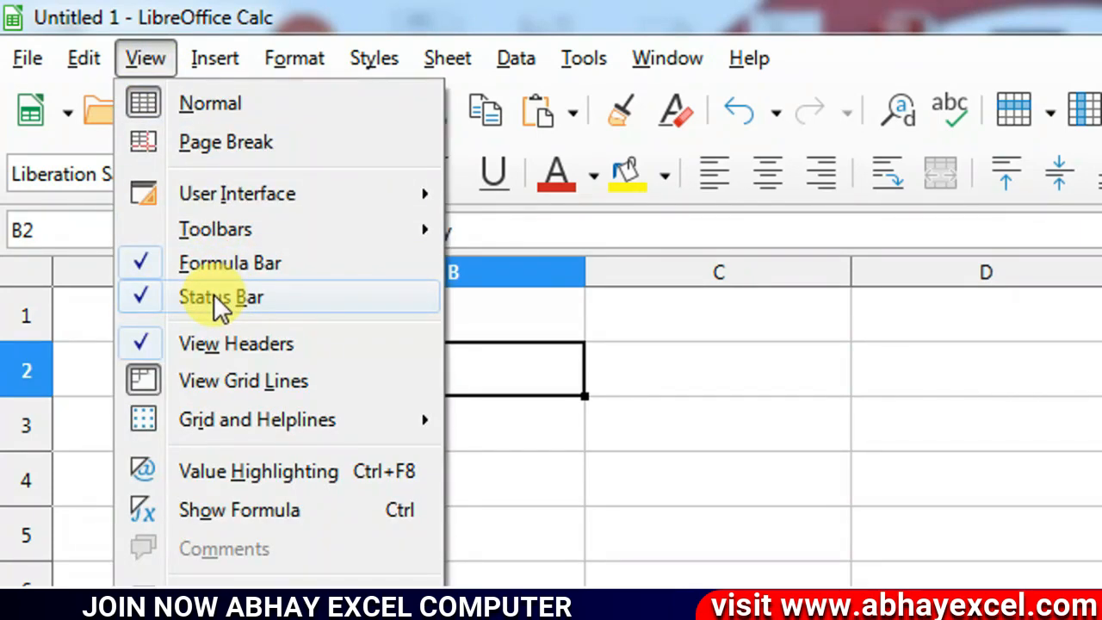
left_click(138, 297)
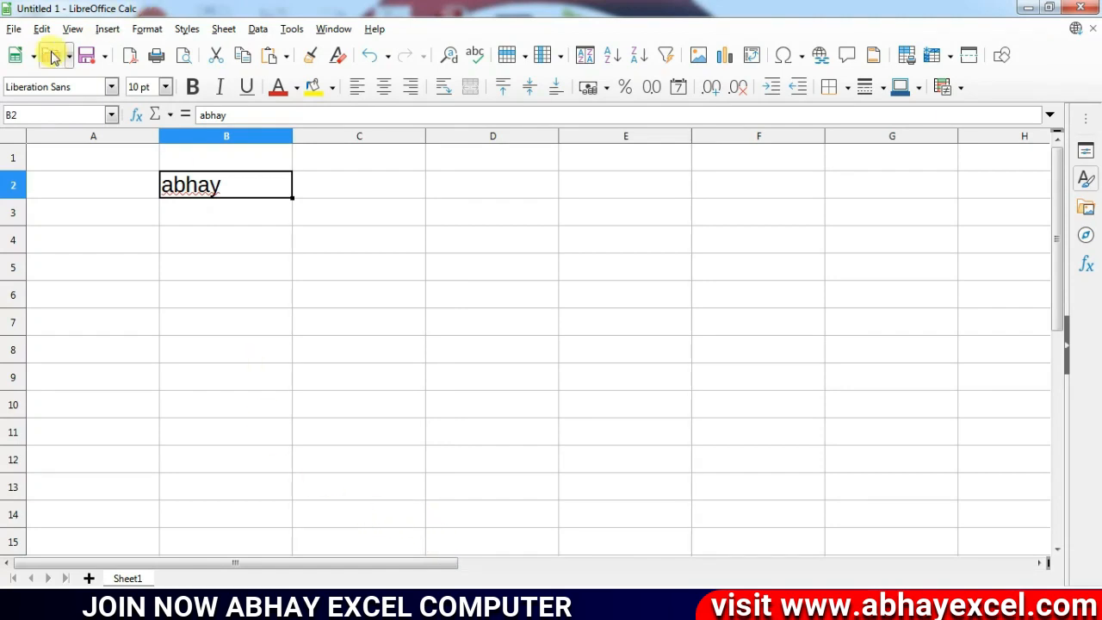
left_click(71, 29)
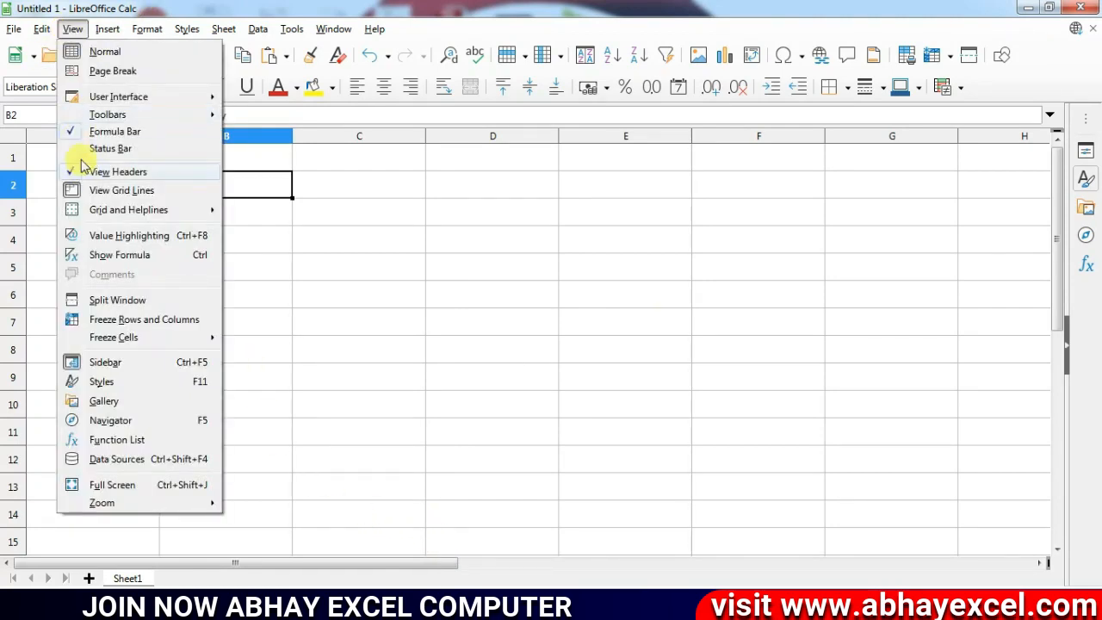
left_click(78, 153)
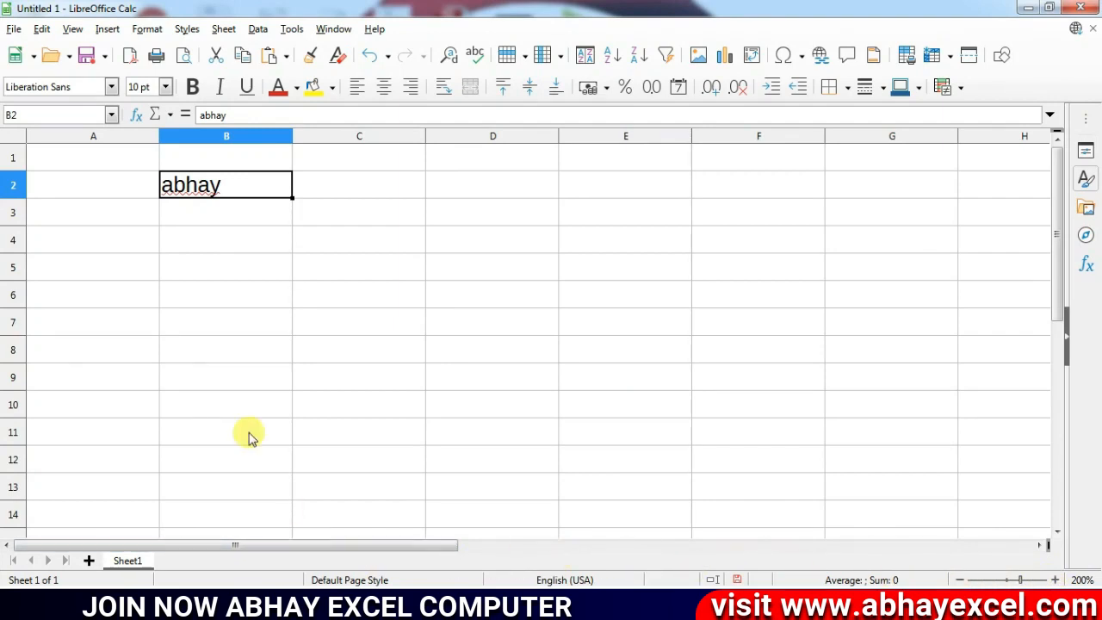
Step: Turn the Status Bar off and on again
left_click(72, 28)
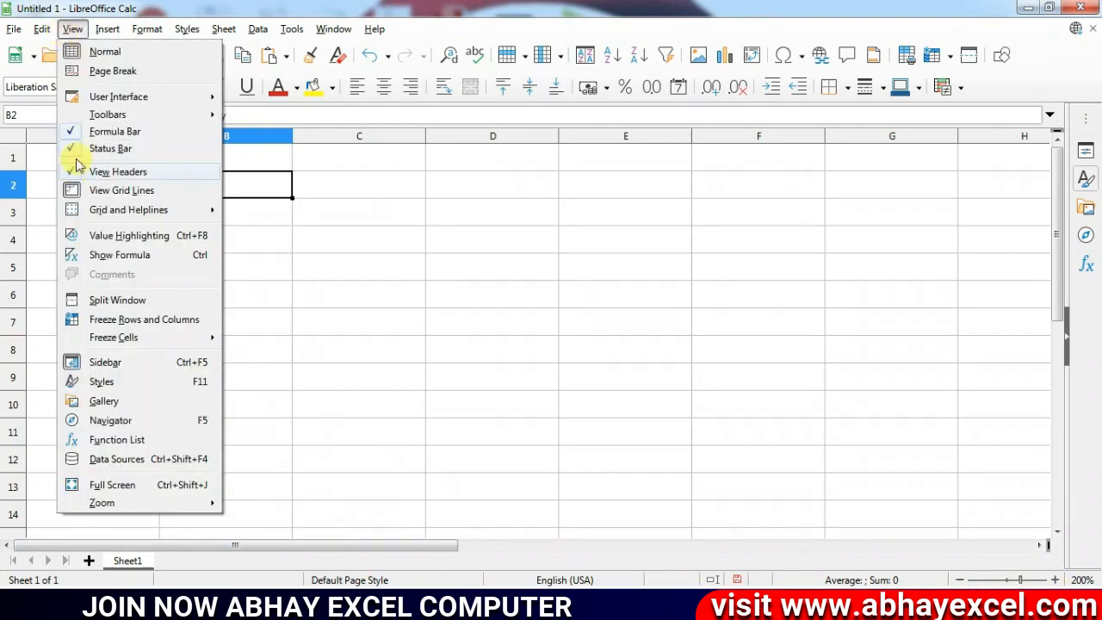
left_click(76, 148)
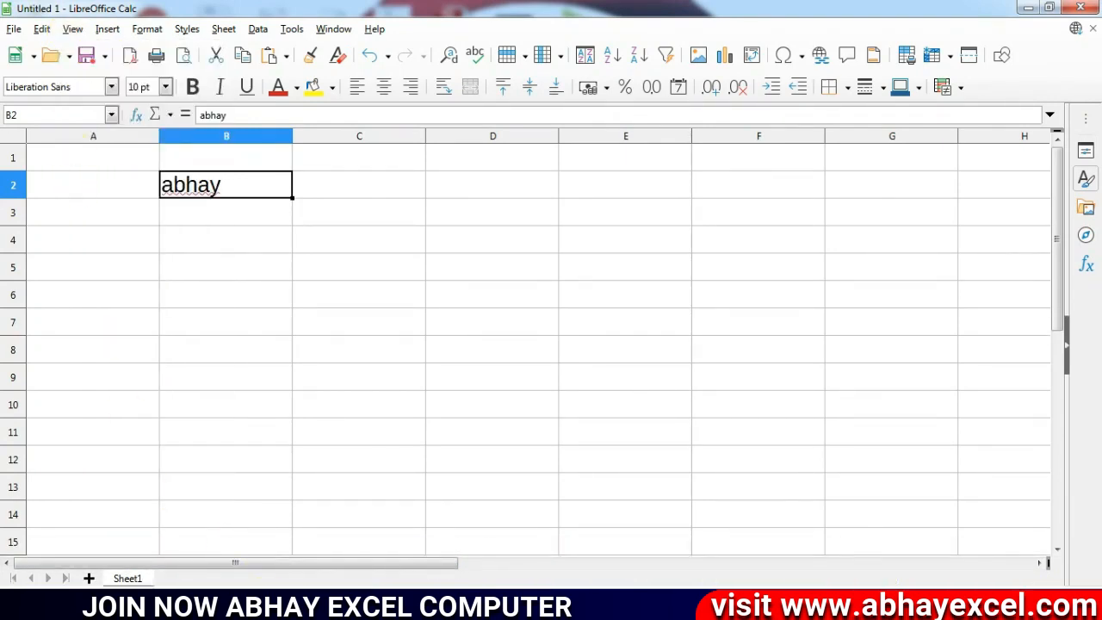
left_click(86, 31)
left_click(85, 155)
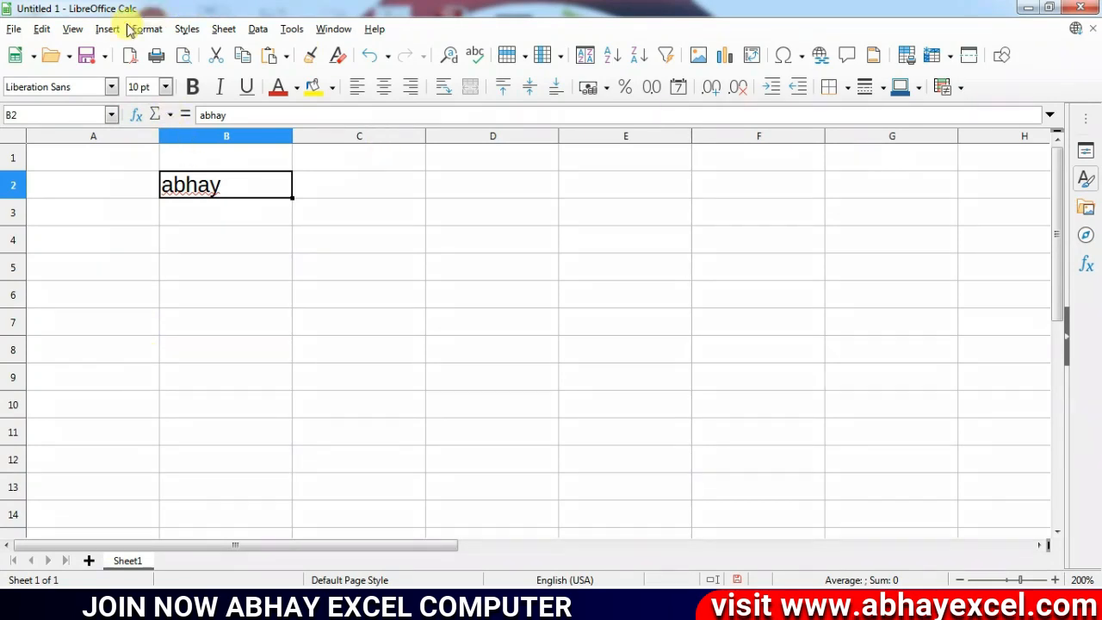
Step: Hide the sheet's grid lines while selecting empty cells in columns B and C, and show the grid lines again
left_click(74, 31)
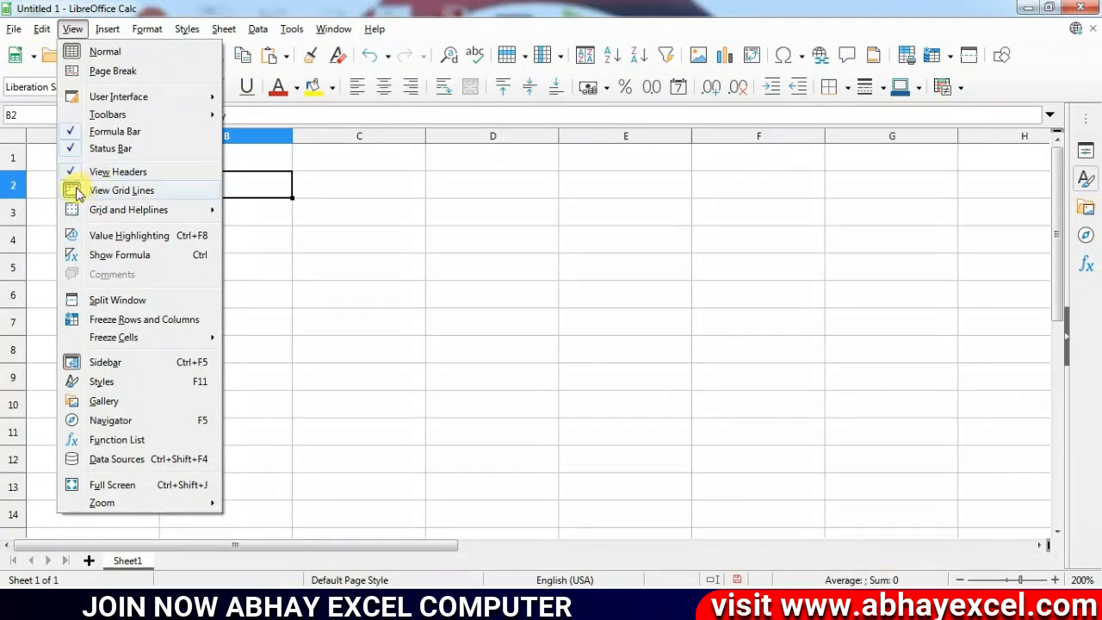
left_click(76, 194)
left_click(187, 263)
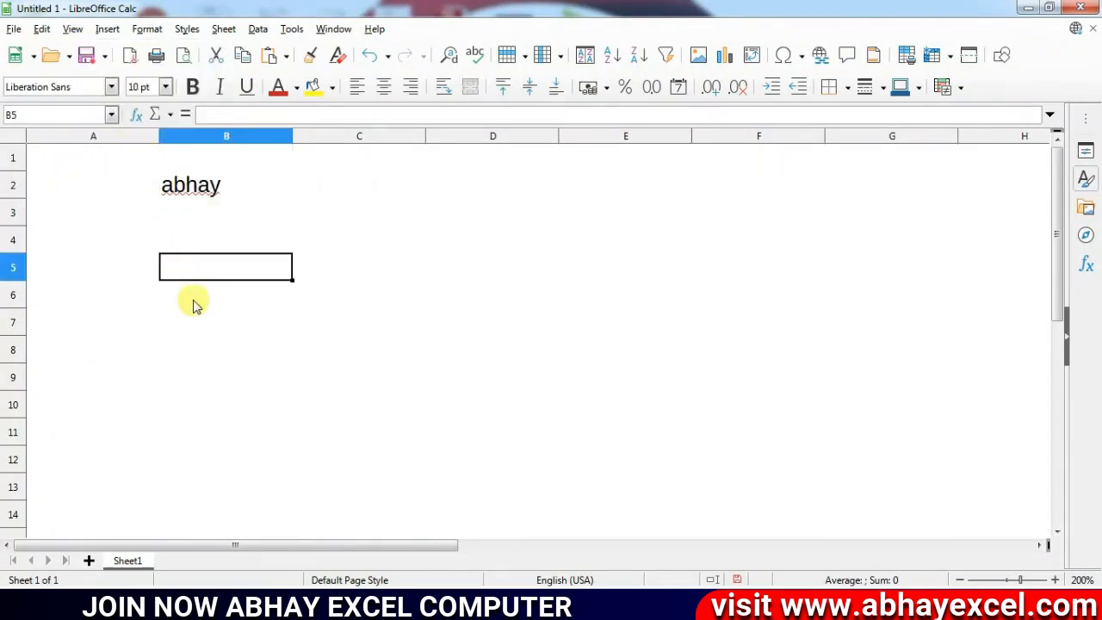
left_click(204, 325)
left_click(212, 393)
left_click(370, 398)
left_click(379, 323)
left_click(377, 243)
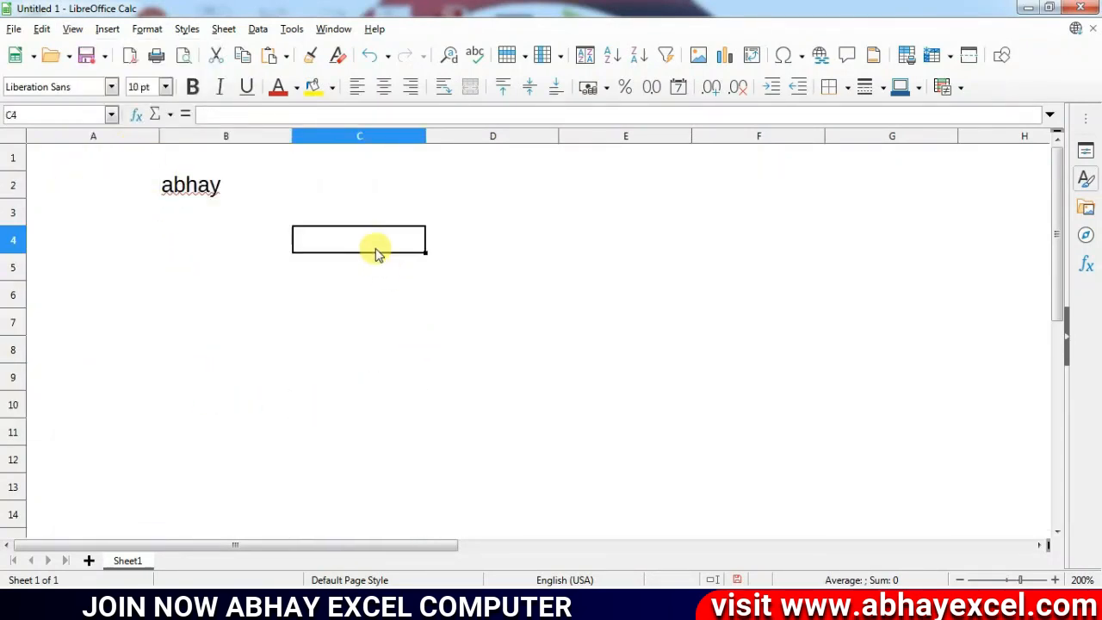
left_click(73, 28)
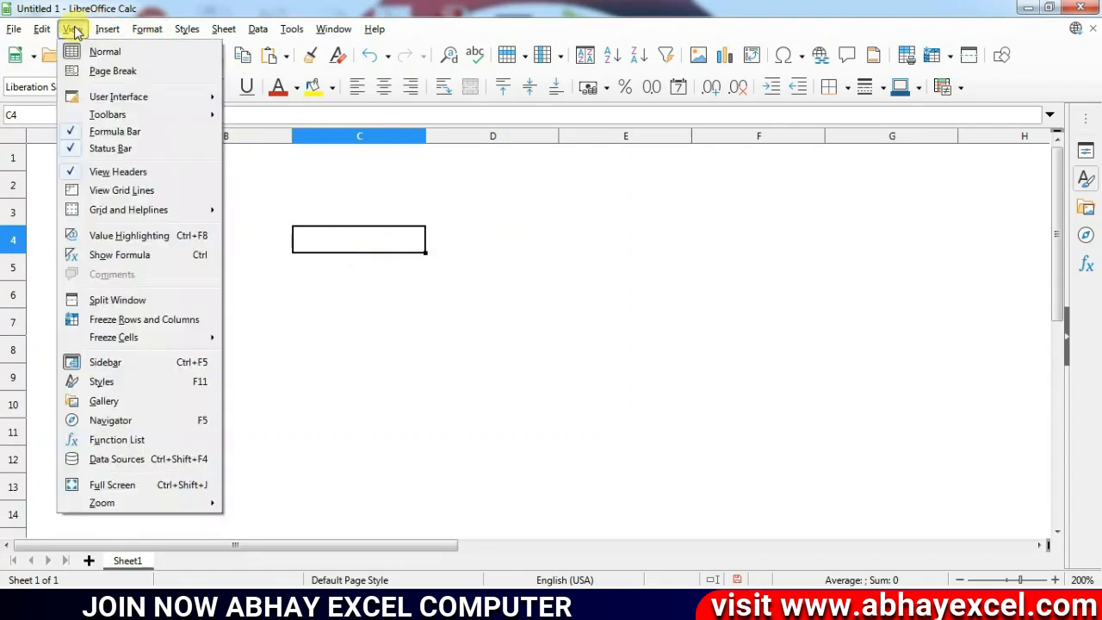
left_click(96, 191)
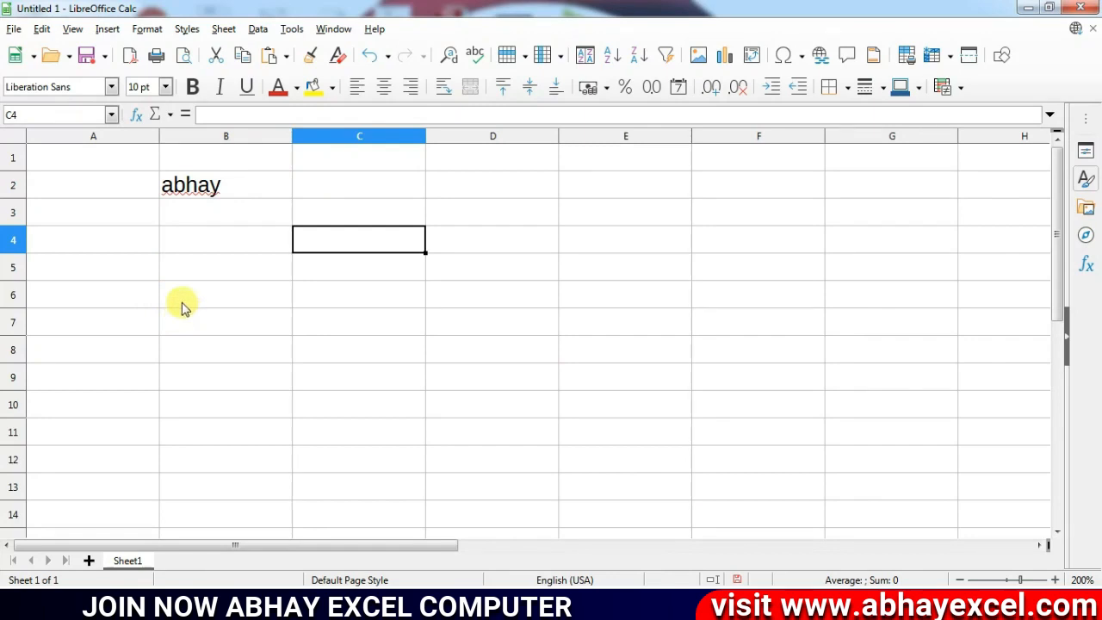
Step: Enter "abhay excel computer" in cell C4 and 123 in cell C5
left_click(72, 28)
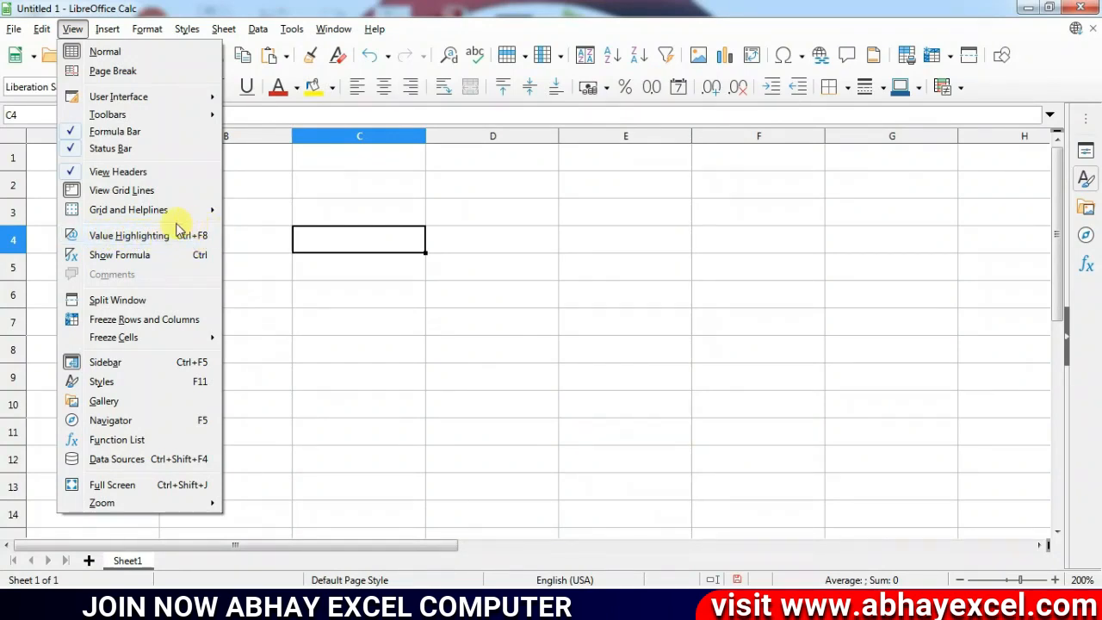
left_click(328, 241)
left_click(255, 246)
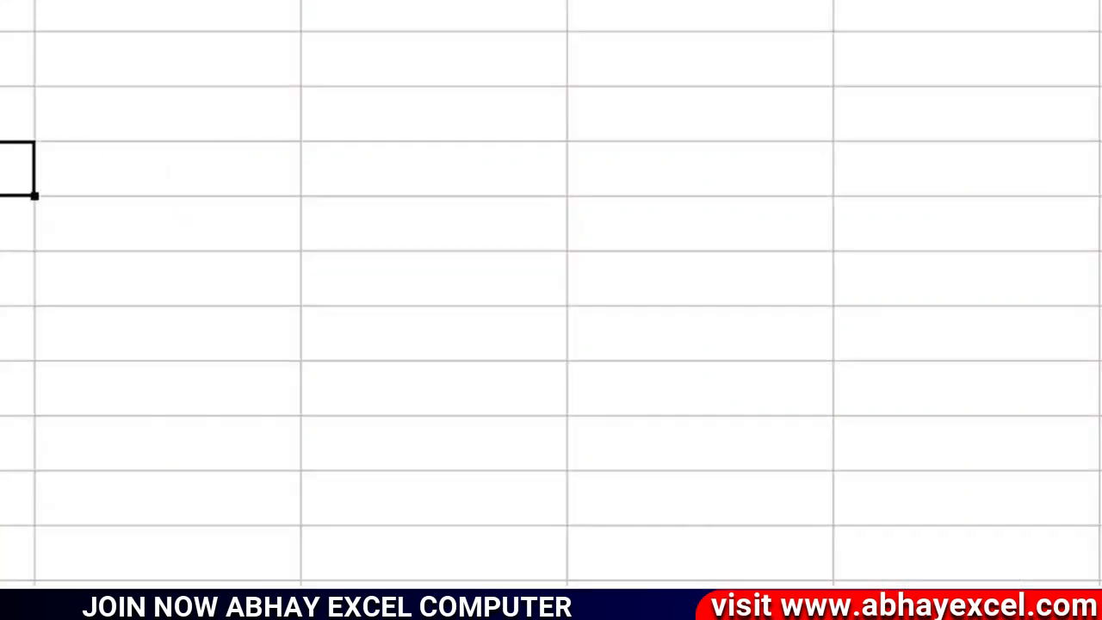
left_click(163, 169)
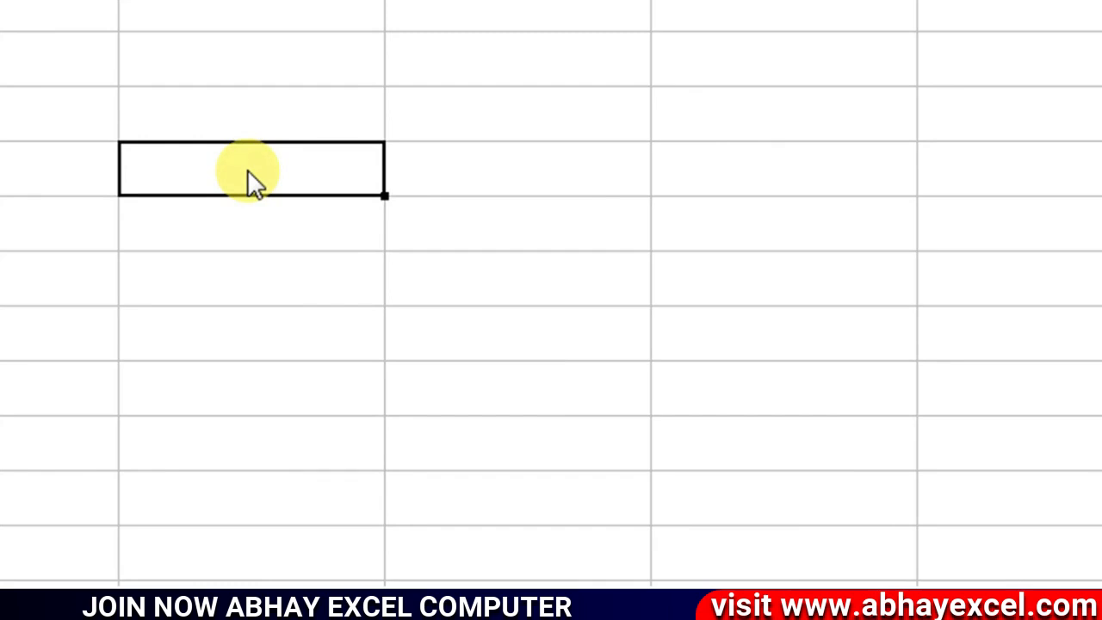
type("abhay e")
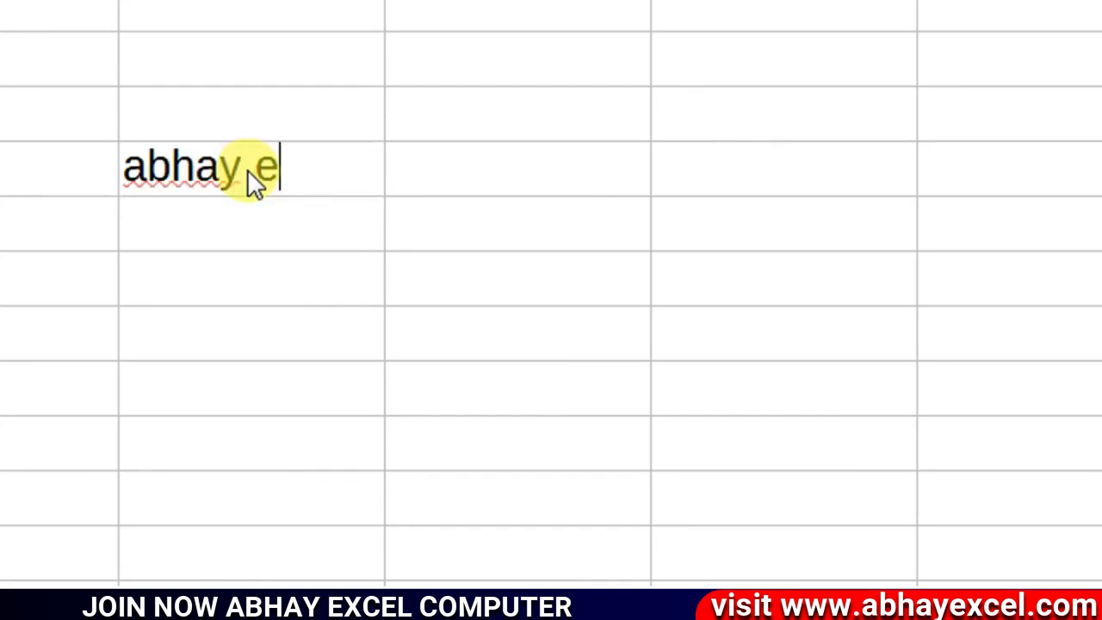
type("xcel com")
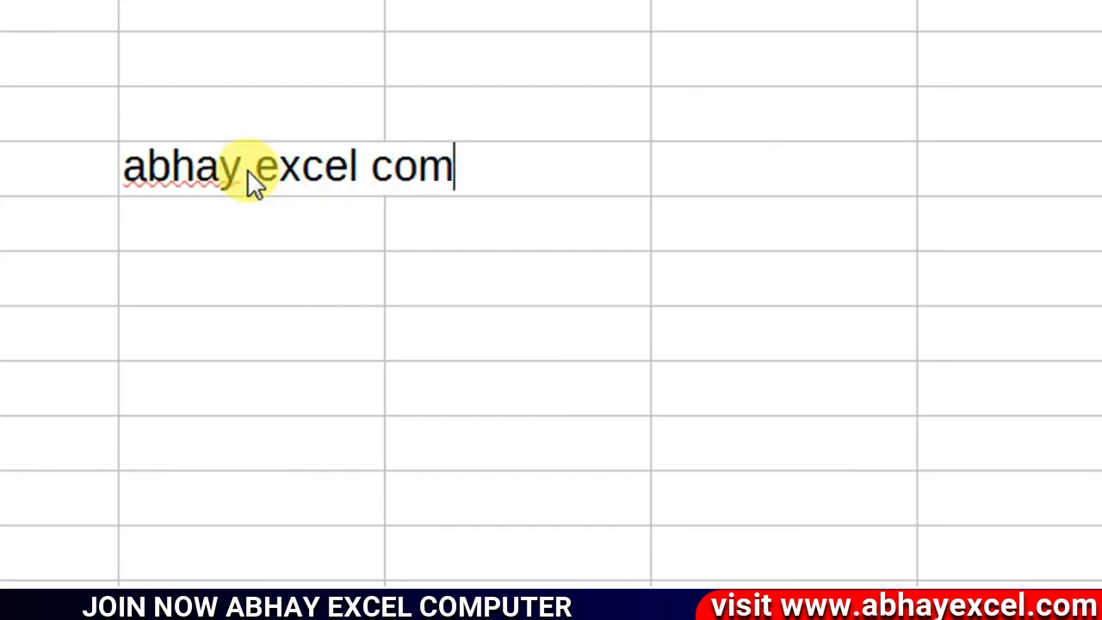
type("puter")
key("Return")
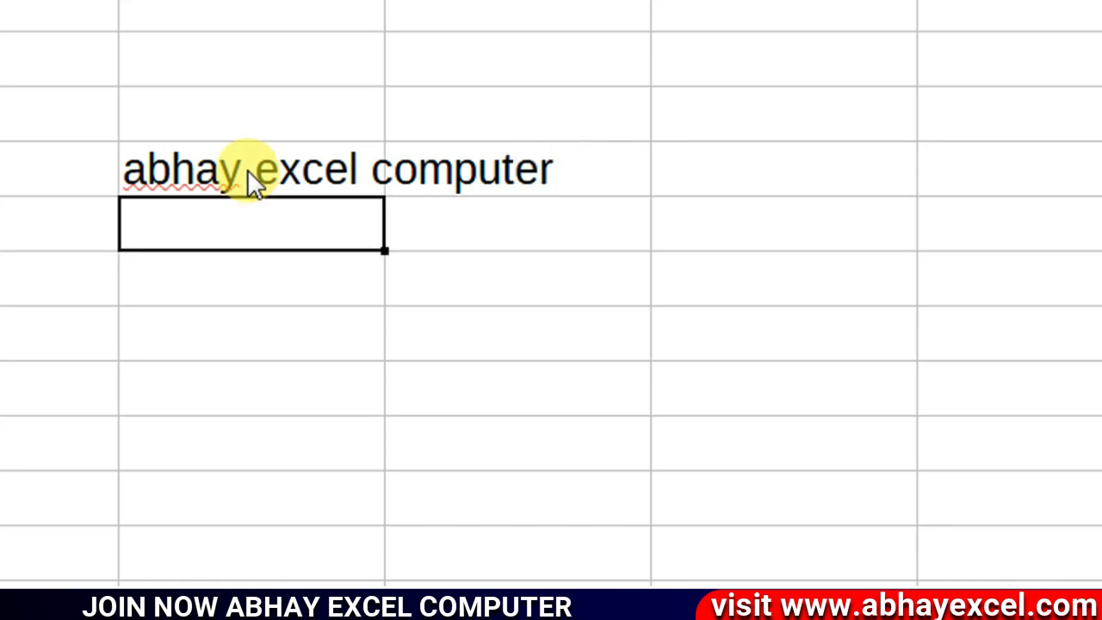
type("123")
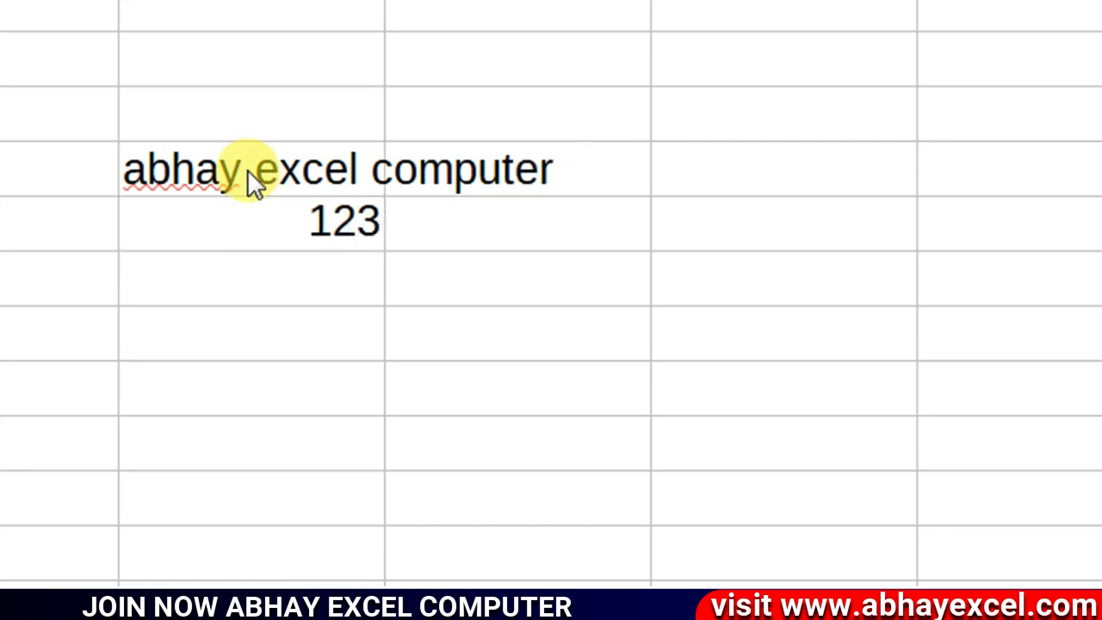
key("Return")
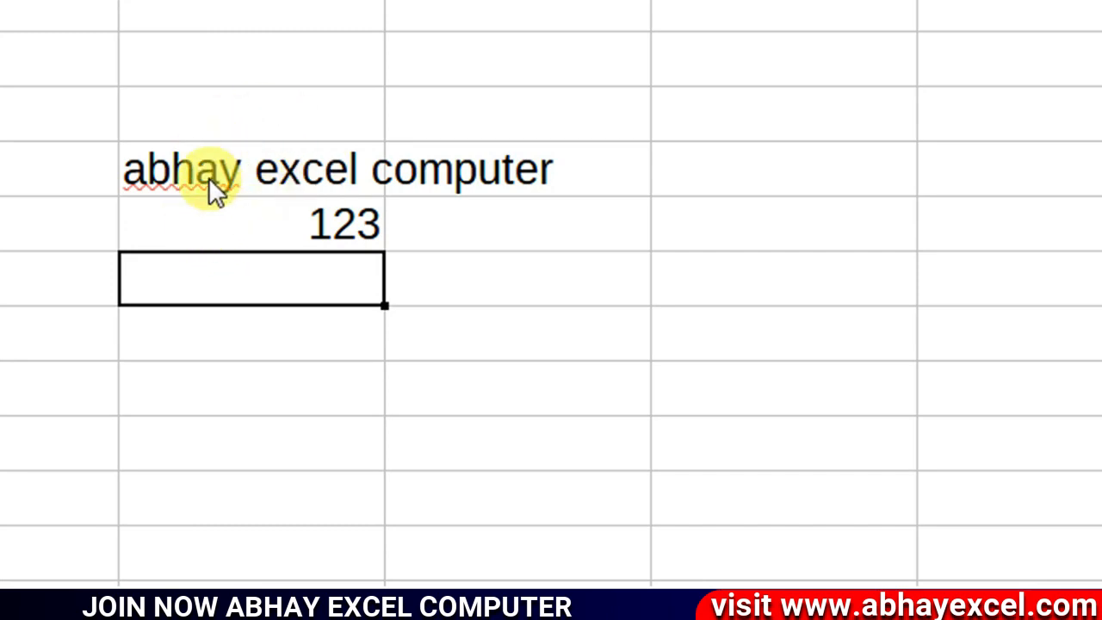
Step: Turn on Value Highlighting with the number in cell C5 selected
left_click(249, 205)
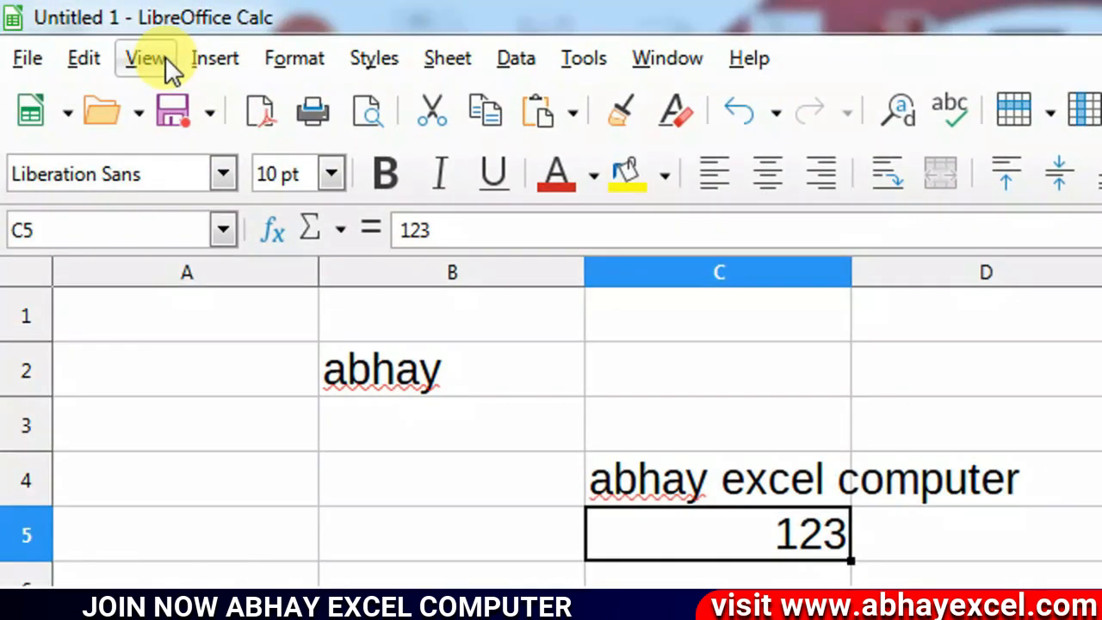
left_click(147, 57)
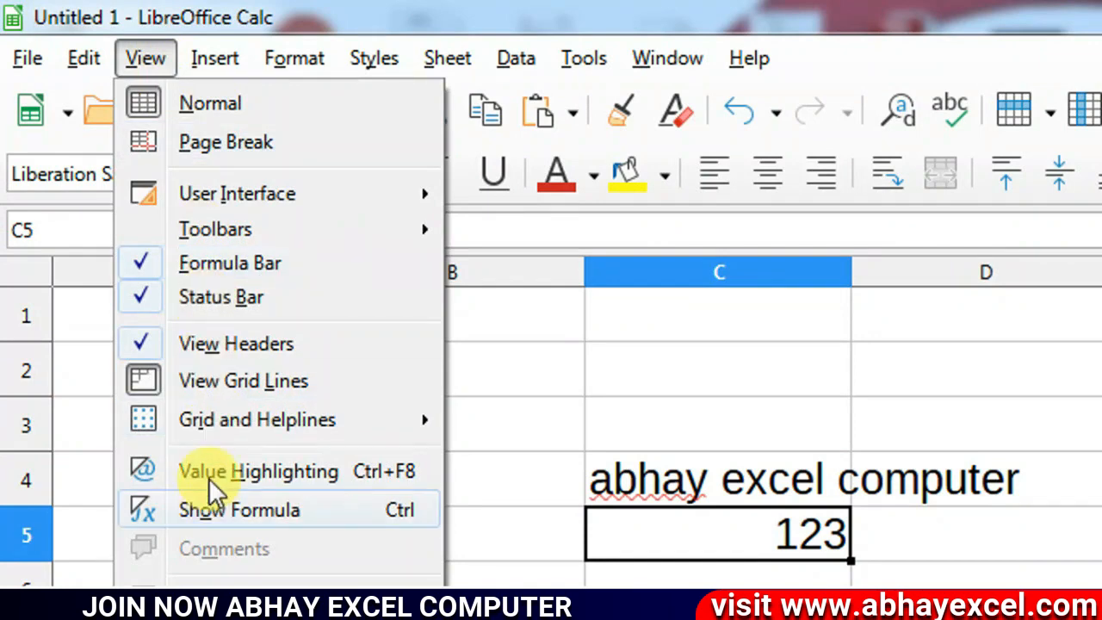
left_click(239, 472)
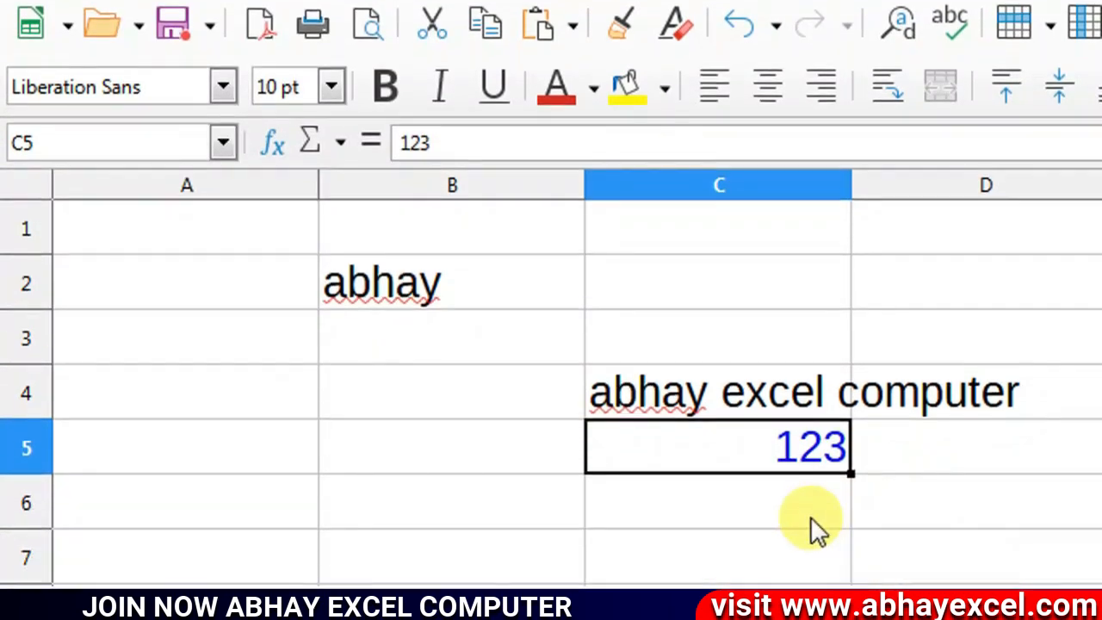
Step: Enter 8181 in cell C6 and turn Value Highlighting off
left_click(783, 573)
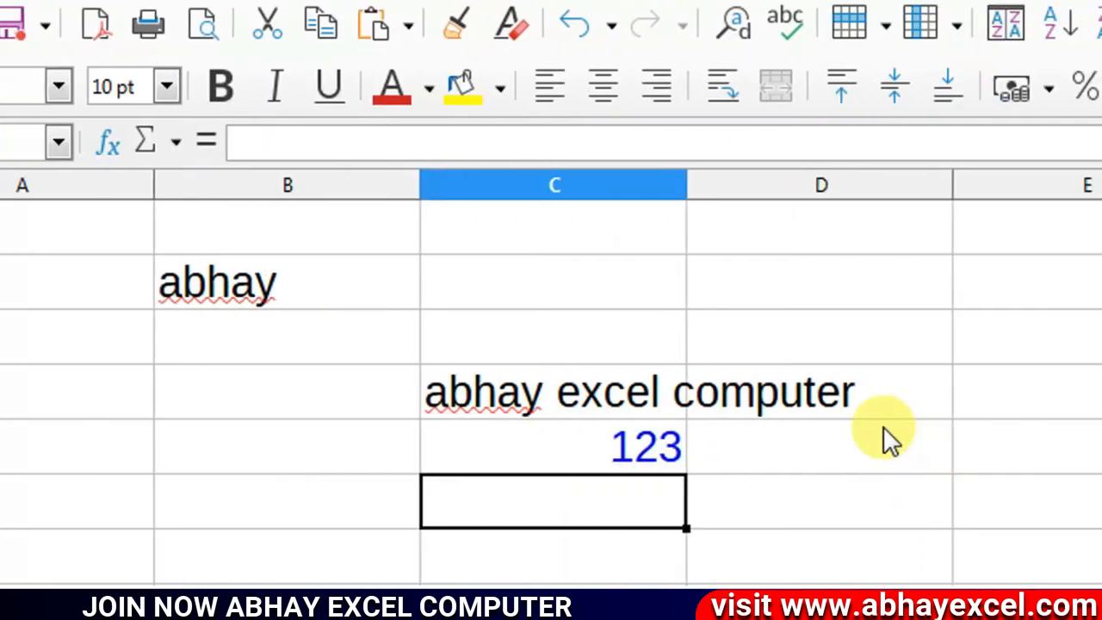
type("8181")
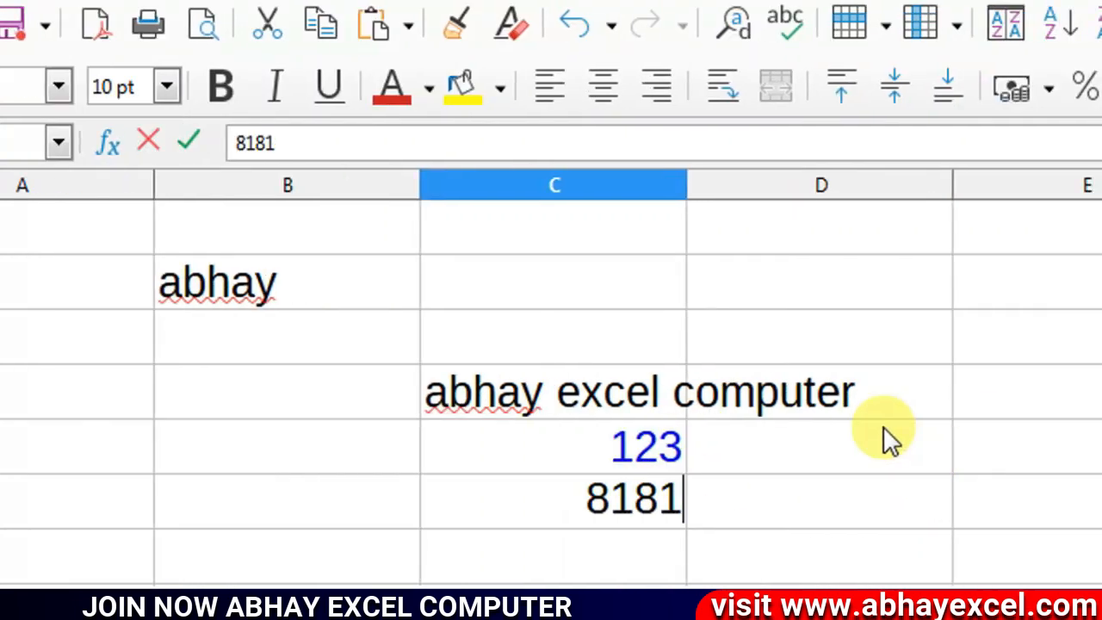
key("Return")
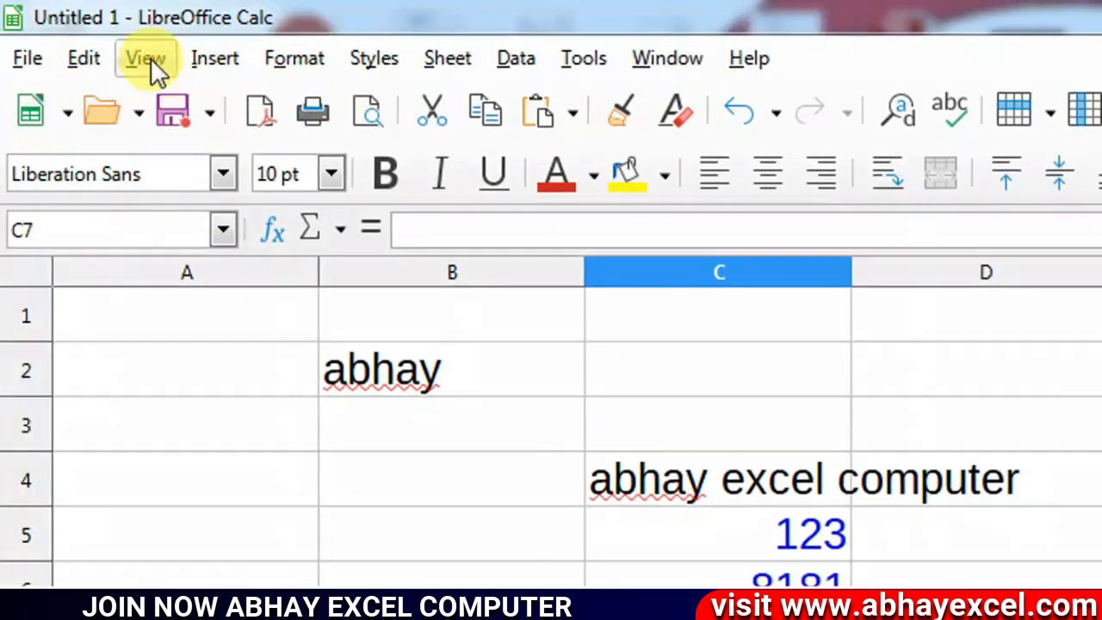
left_click(148, 58)
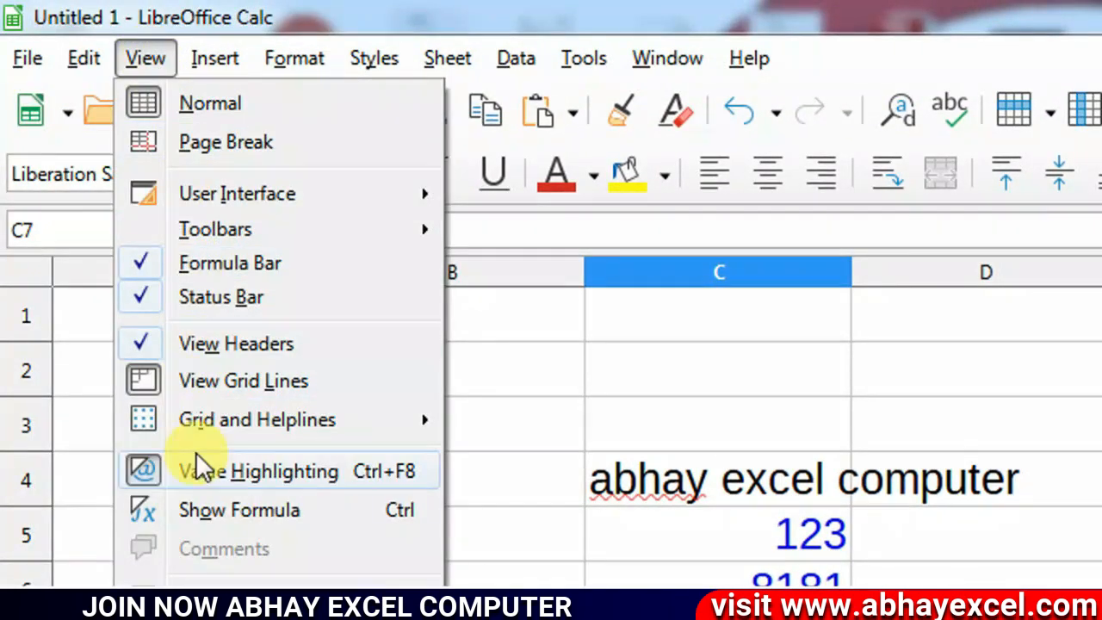
left_click(273, 471)
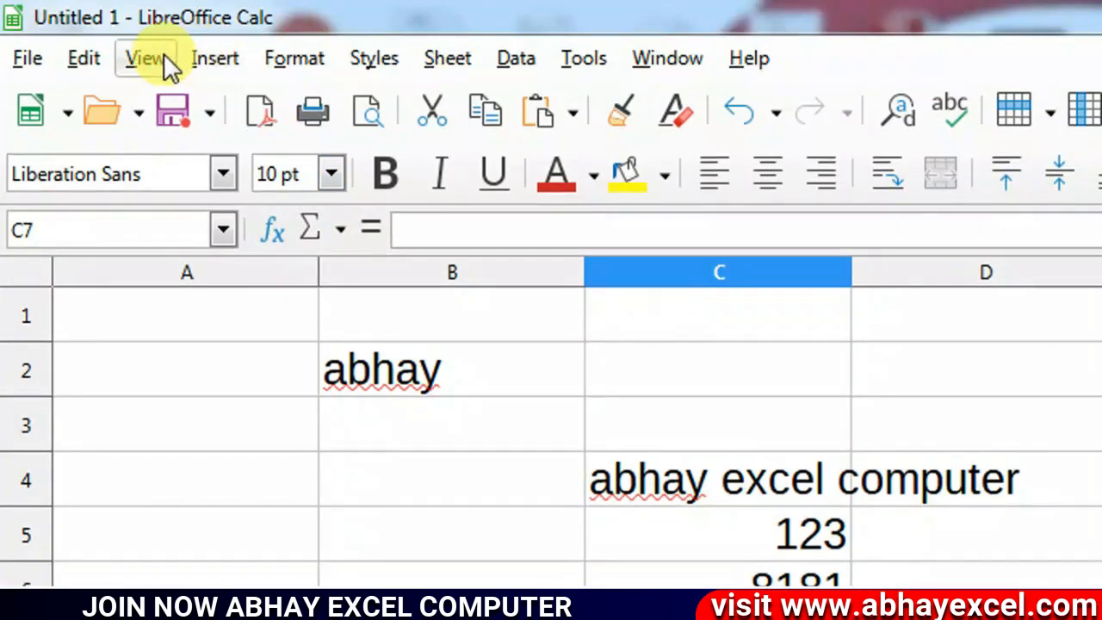
Step: Enter the formula =sum(C5,C6) in cell C8 to add the two numbers above it
left_click(162, 55)
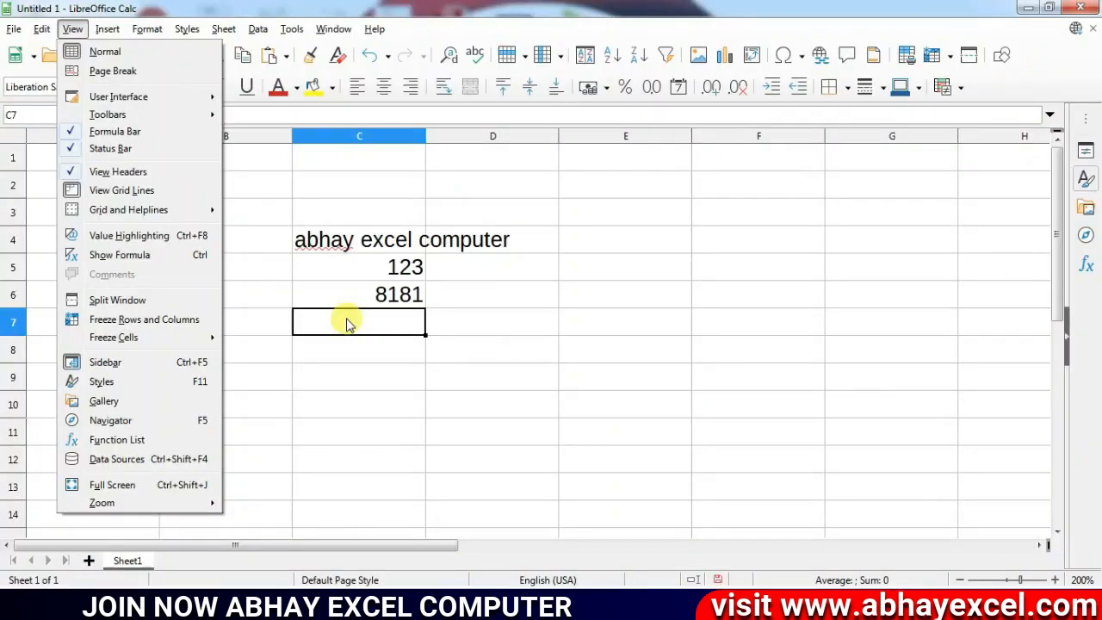
left_click(335, 376)
left_click(351, 350)
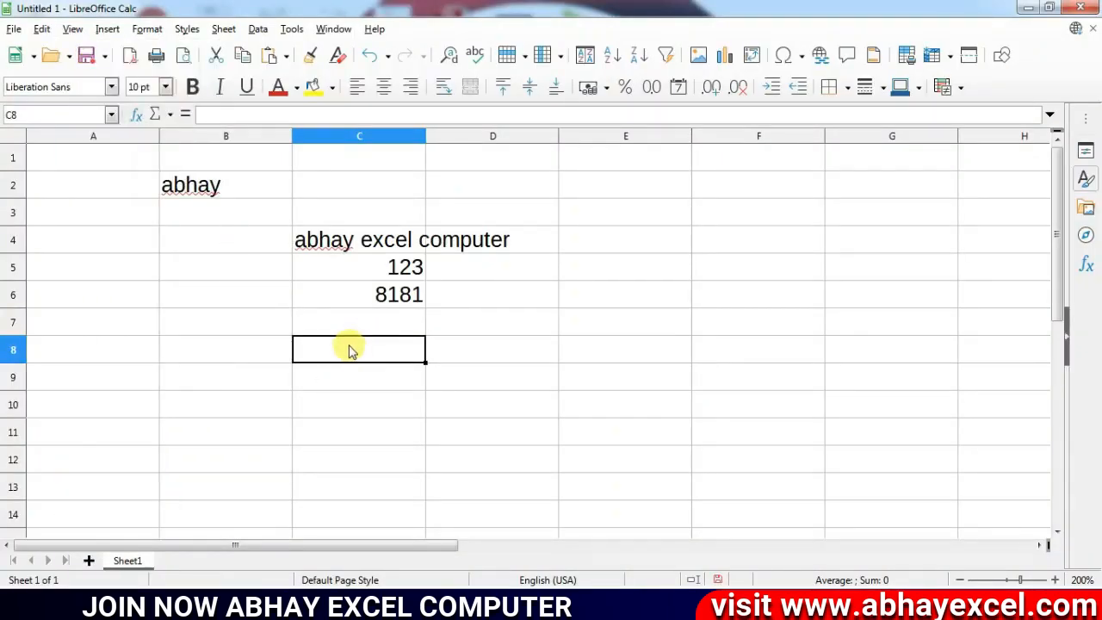
type("=sum")
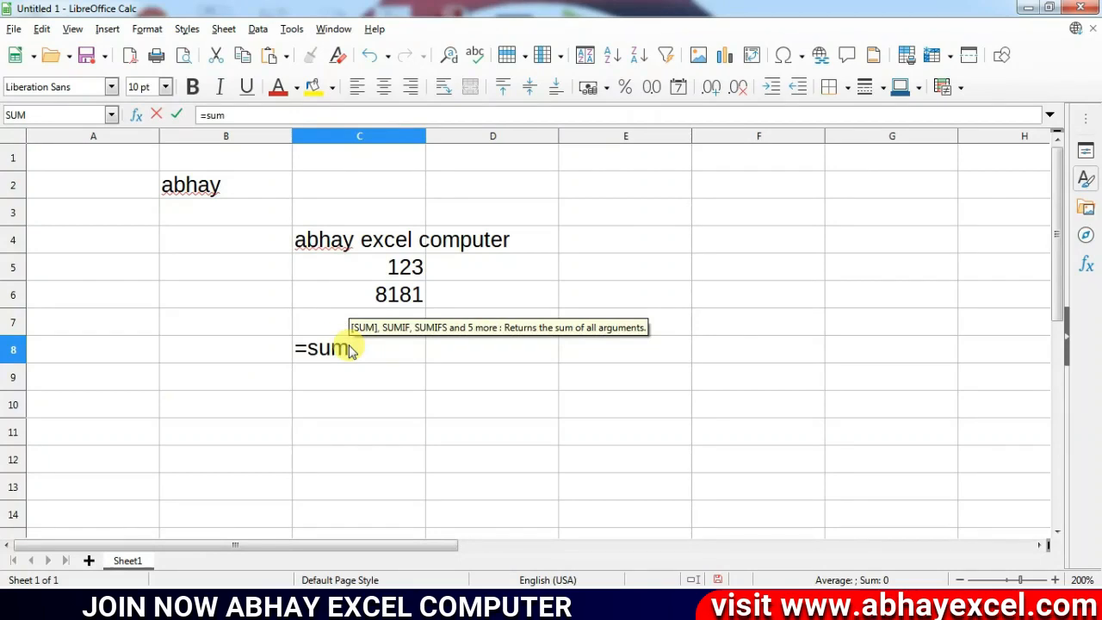
type("(")
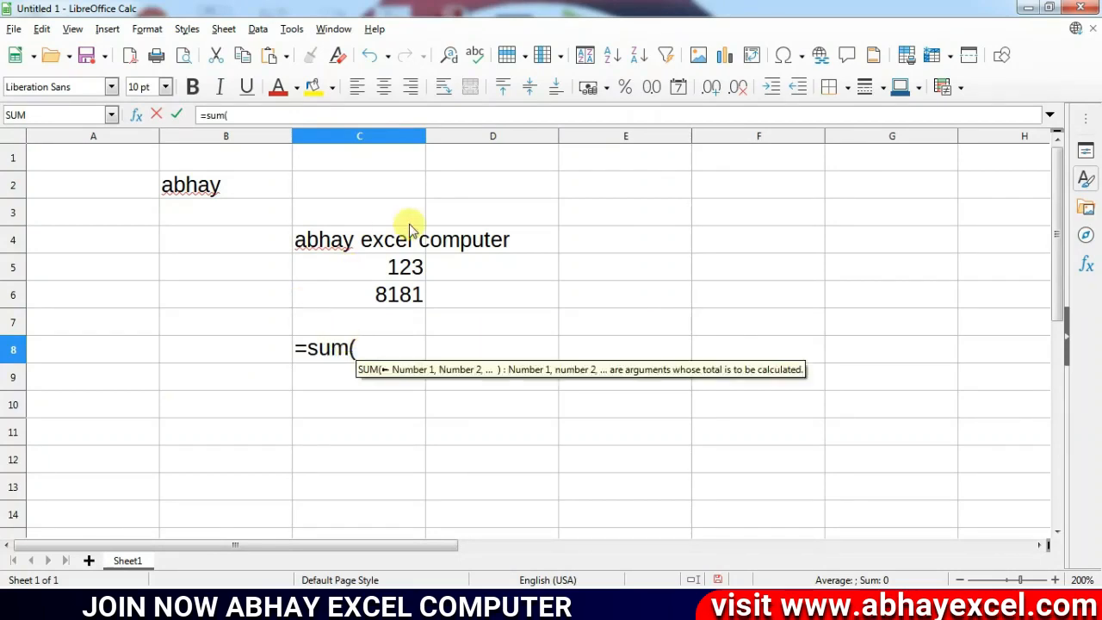
left_click(396, 270)
type(",")
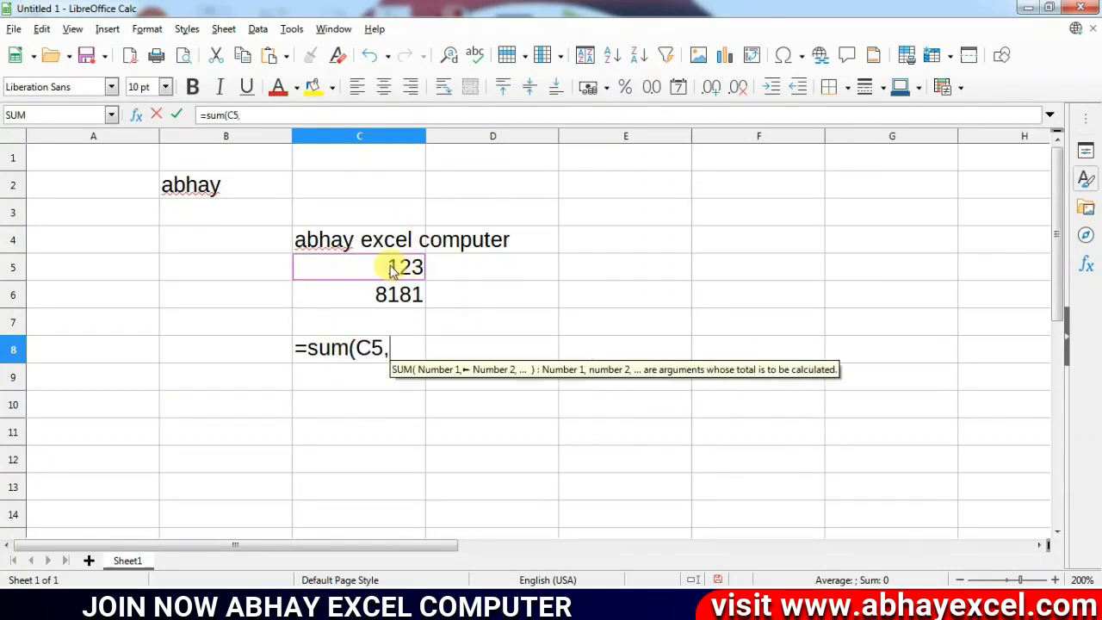
left_click(372, 294)
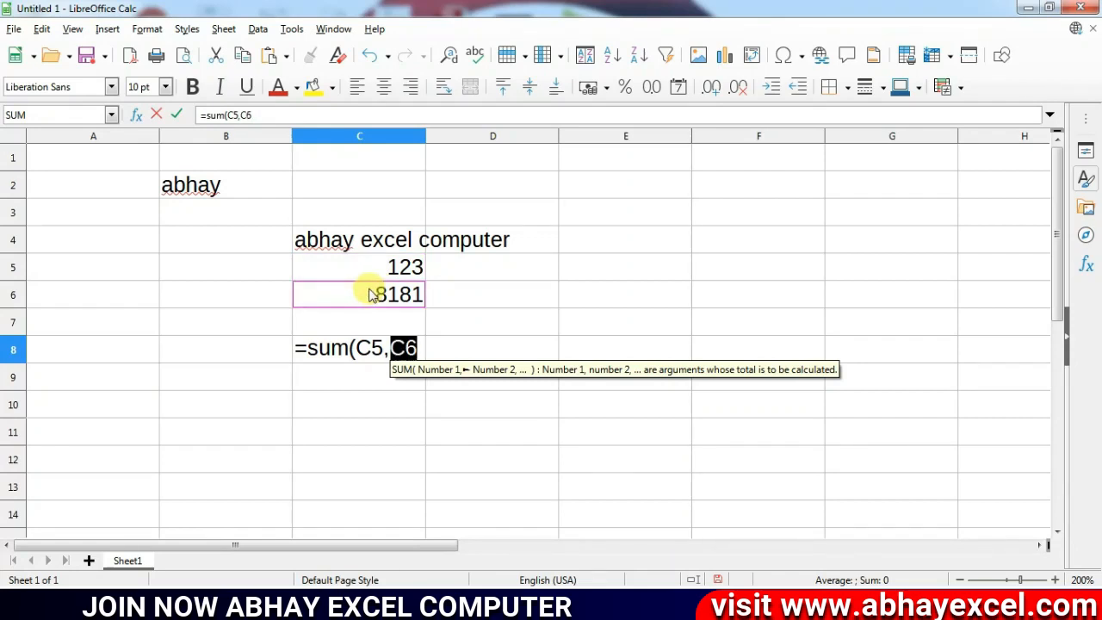
type(")")
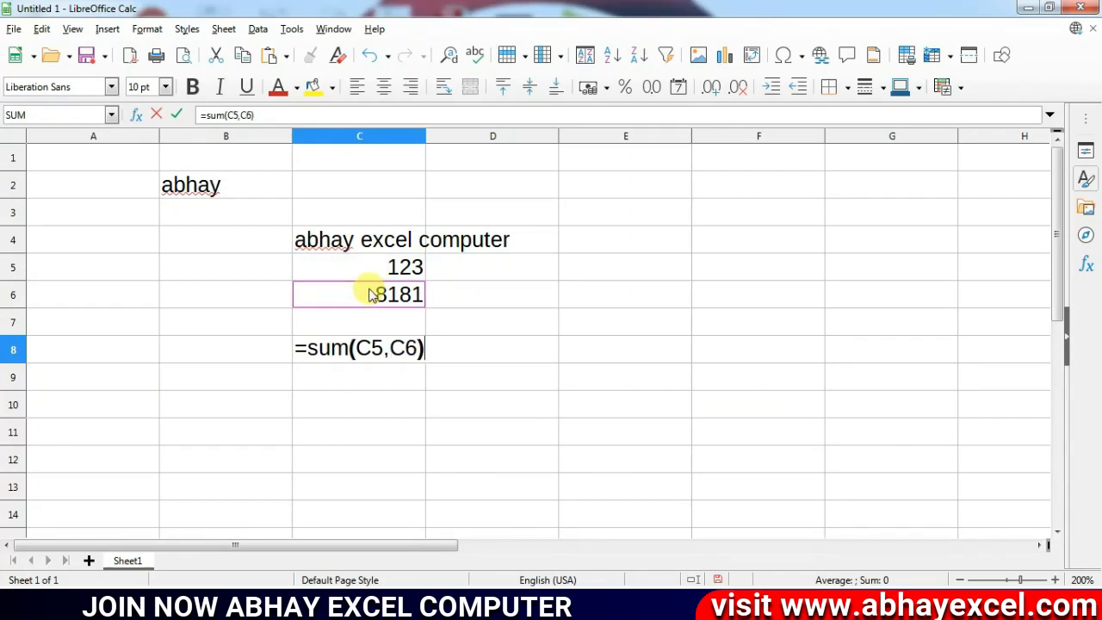
key("Return")
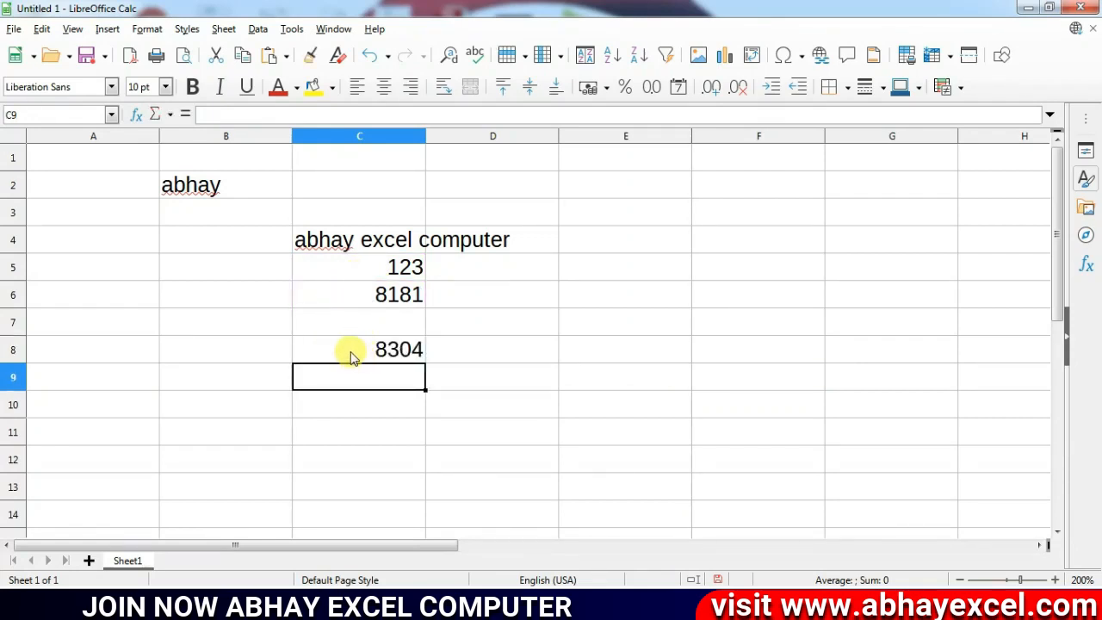
Step: Enter the formula =sum(2,8) in cell E5
left_click(618, 272)
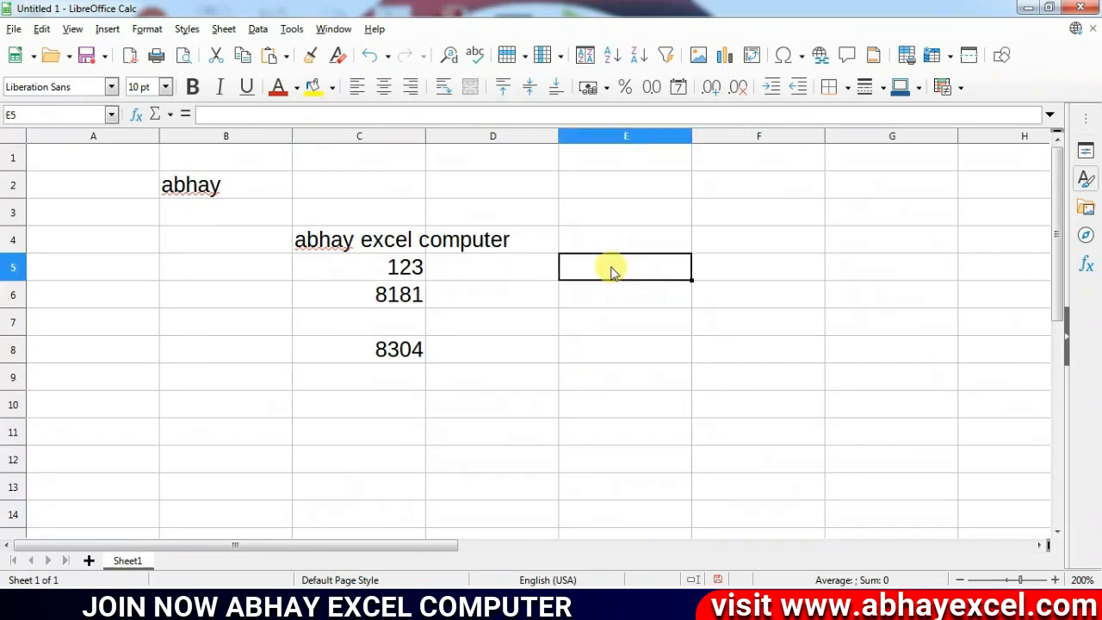
type("=sum")
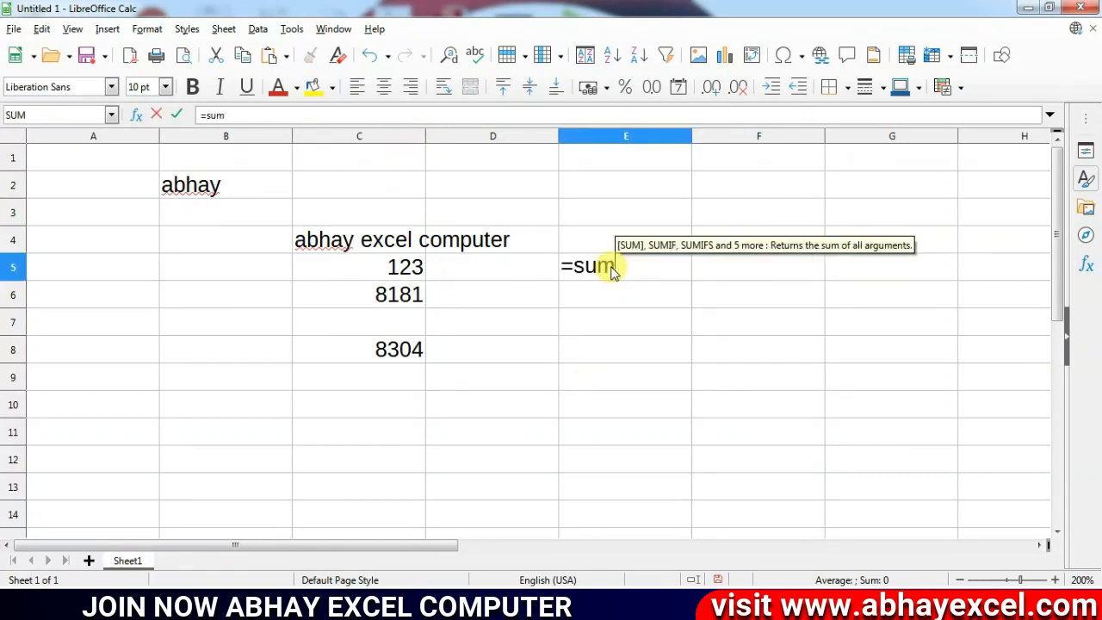
type("(2,8)")
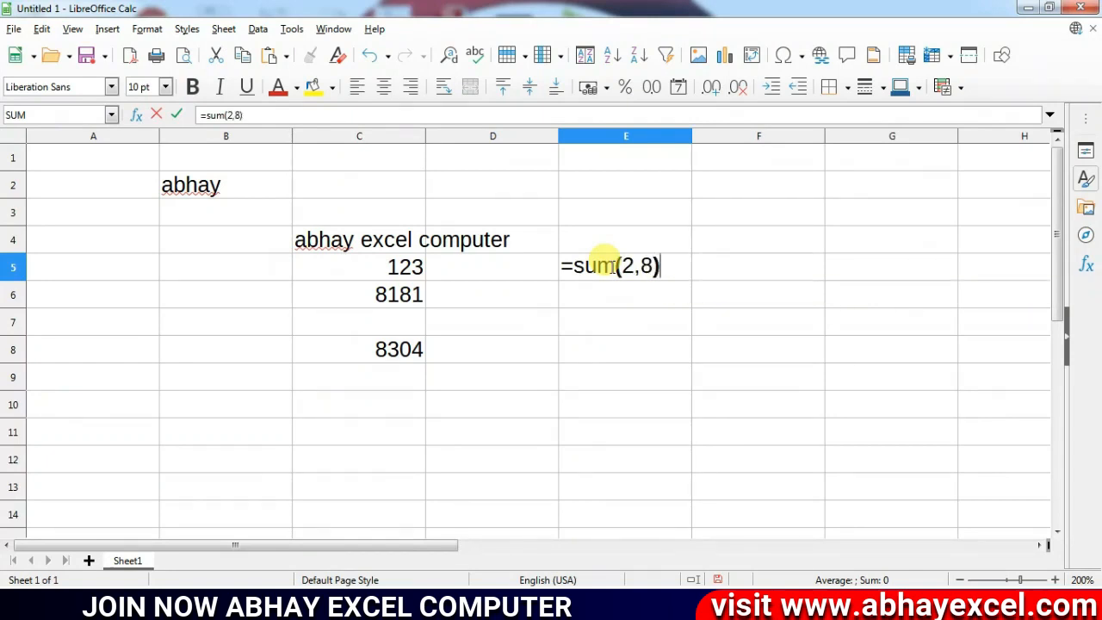
key("Return")
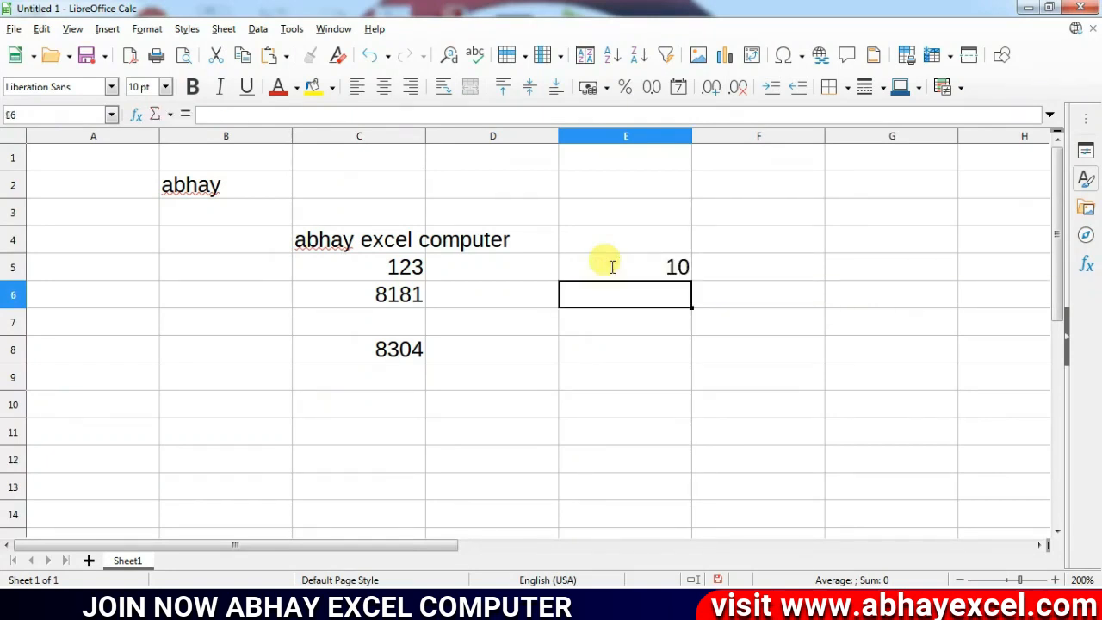
Step: Turn on Show Formula to display the formulas in the cells, and switch it back off
left_click(188, 319)
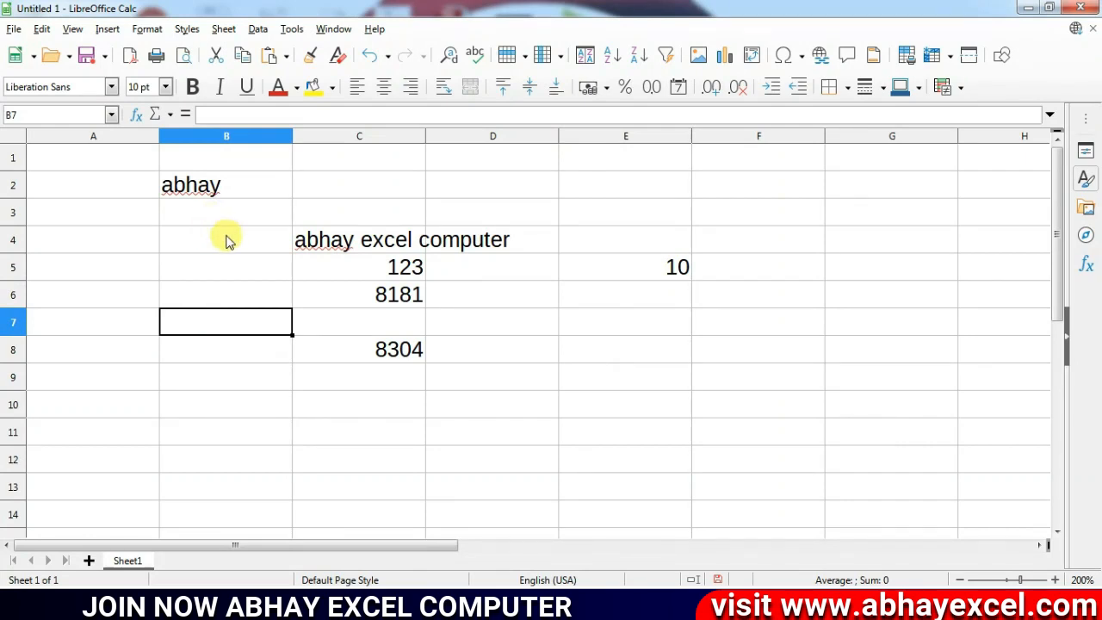
left_click(73, 29)
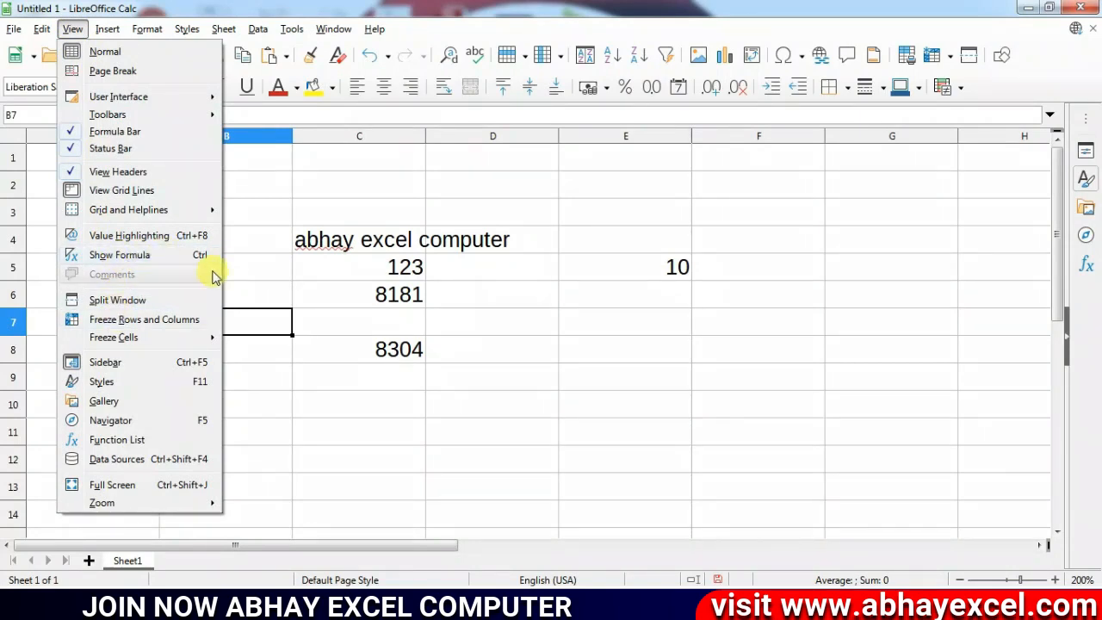
left_click(181, 258)
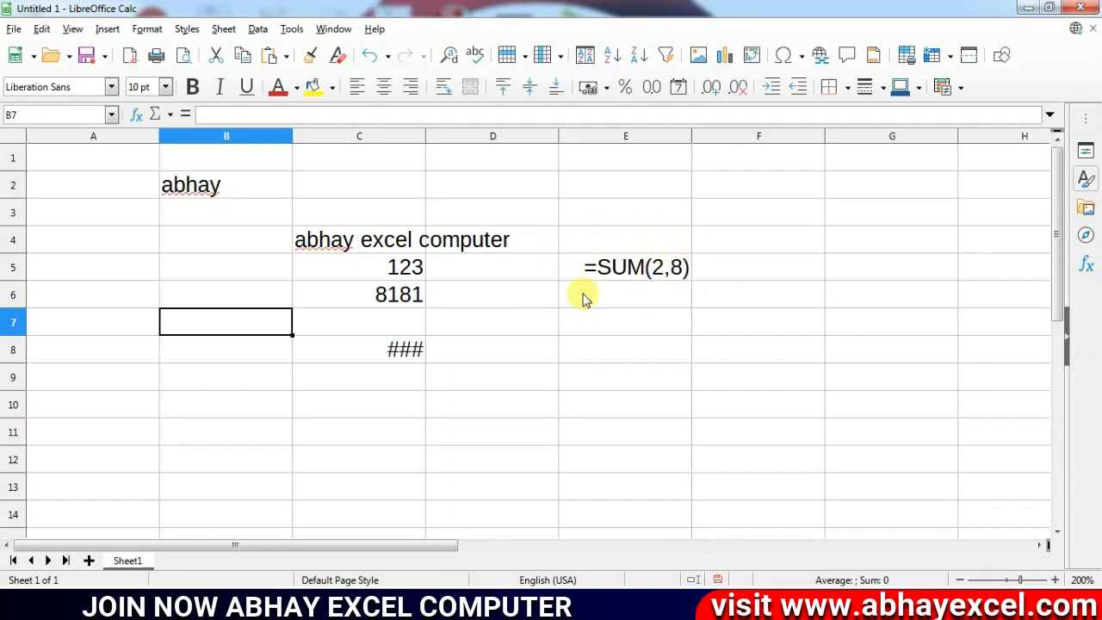
left_click(73, 29)
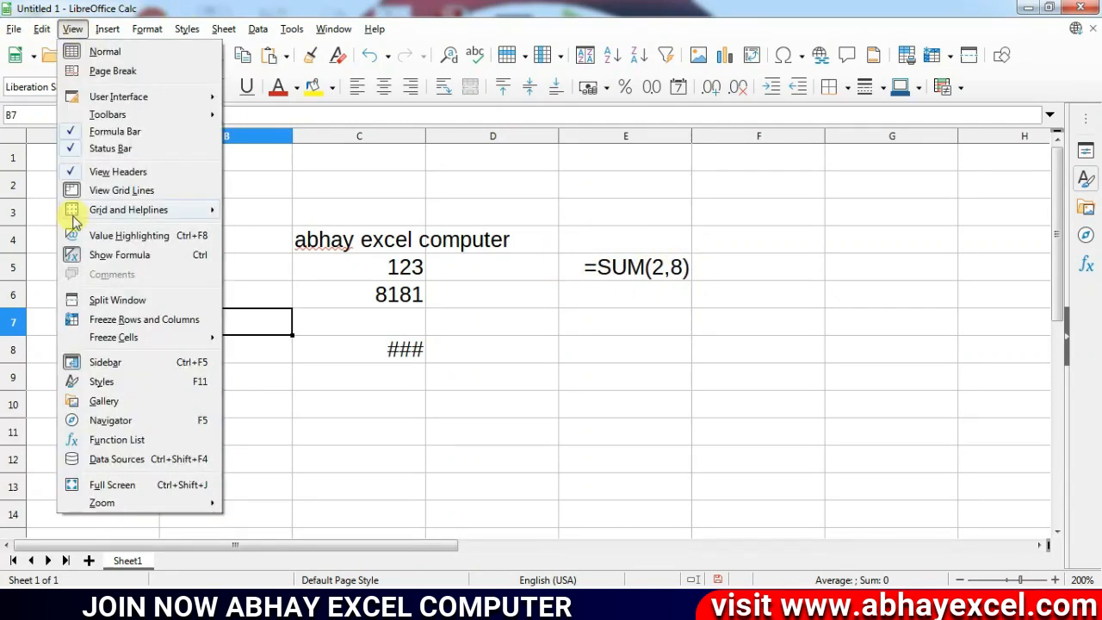
left_click(90, 255)
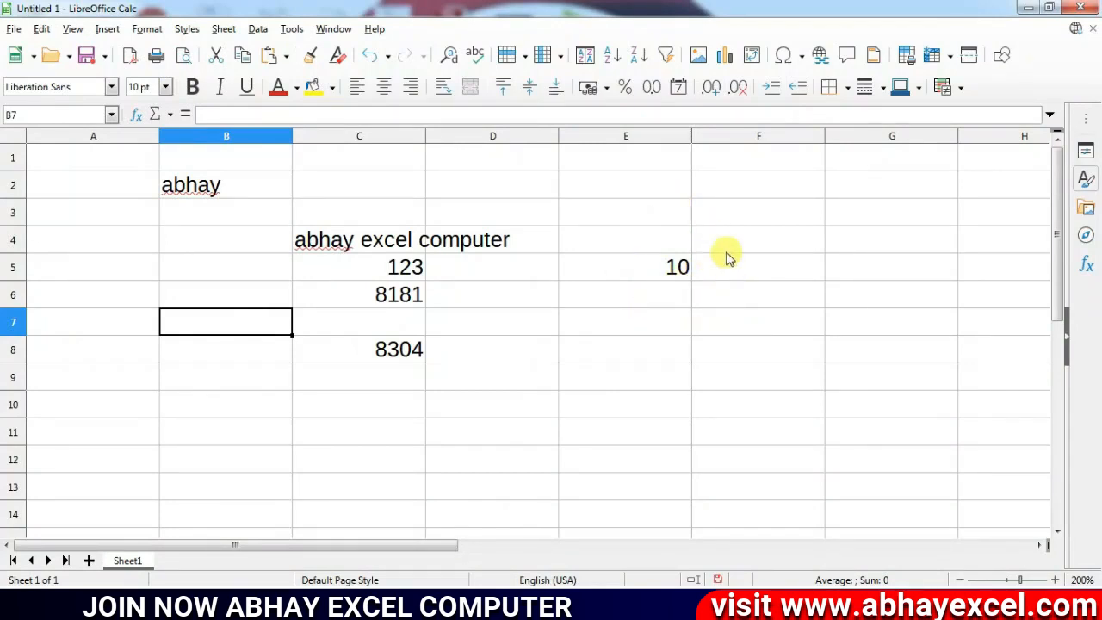
Step: Split the window into four panes at cell D7
left_click(73, 29)
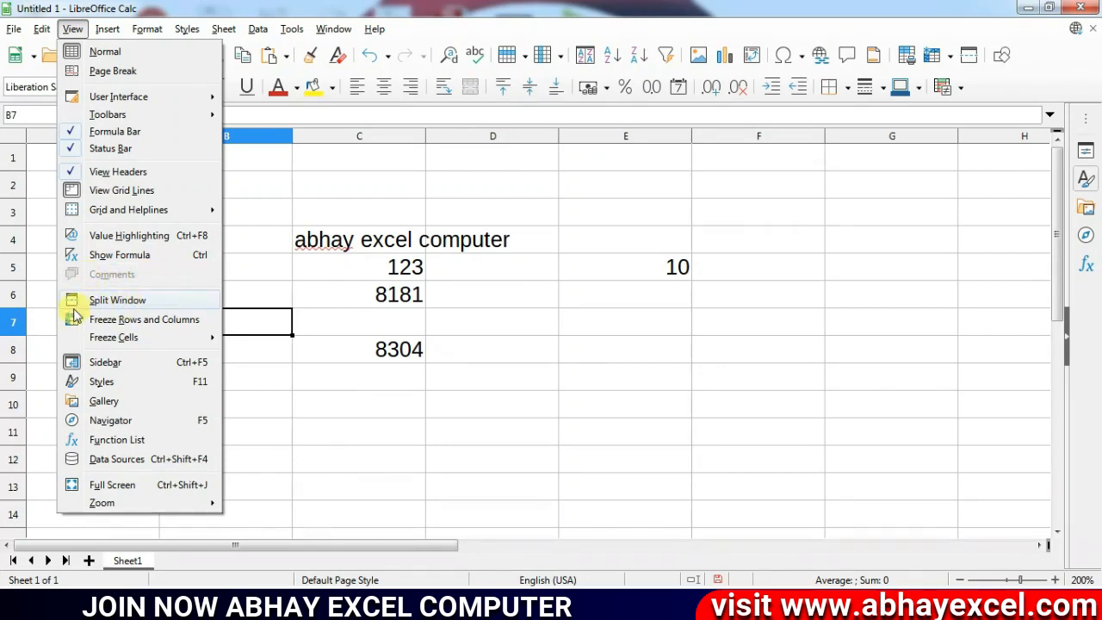
left_click(549, 319)
left_click(530, 318)
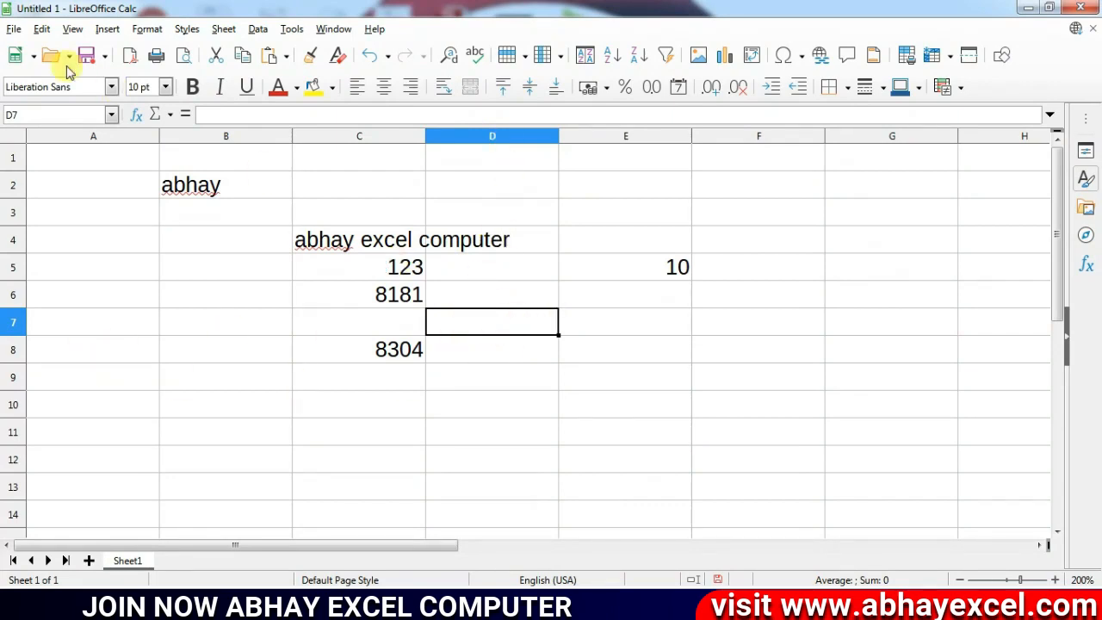
left_click(74, 30)
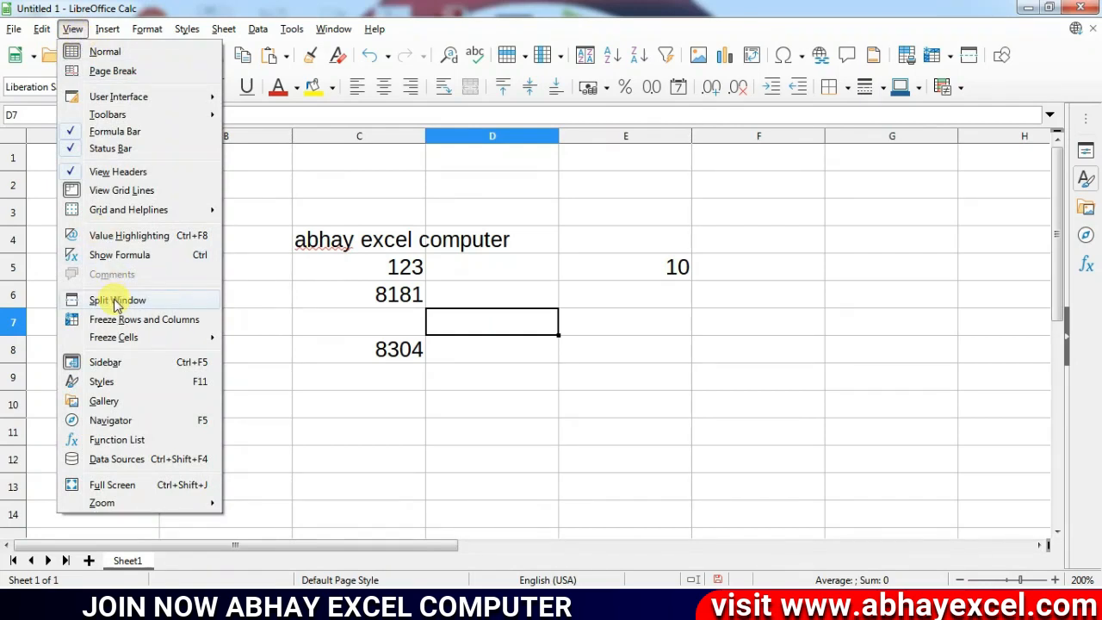
left_click(118, 301)
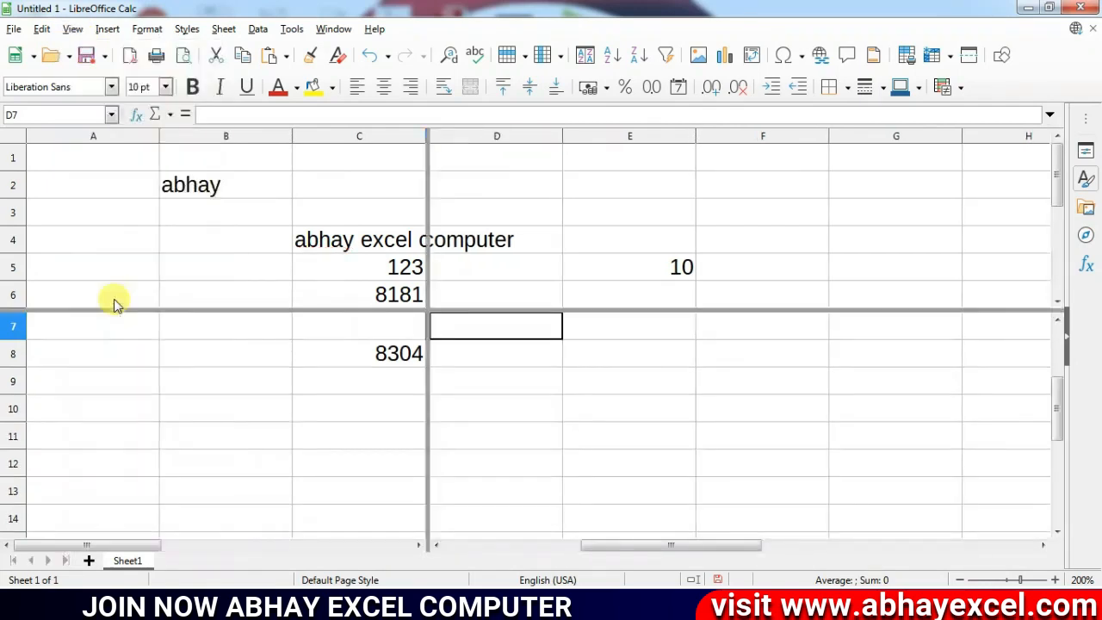
Step: Scroll the upper and lower panes of the split sheet separately to examine how each moves on its own
left_click(203, 234)
scroll(211, 207, "down", 8)
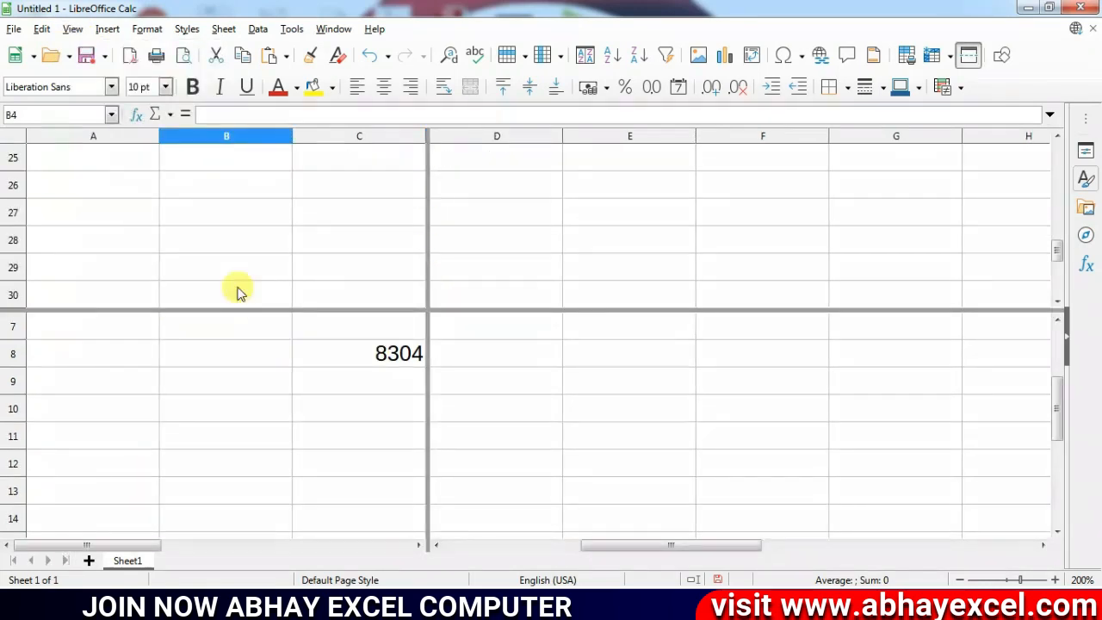
left_click(297, 404)
scroll(295, 396, "up", 2)
scroll(297, 396, "down", 3)
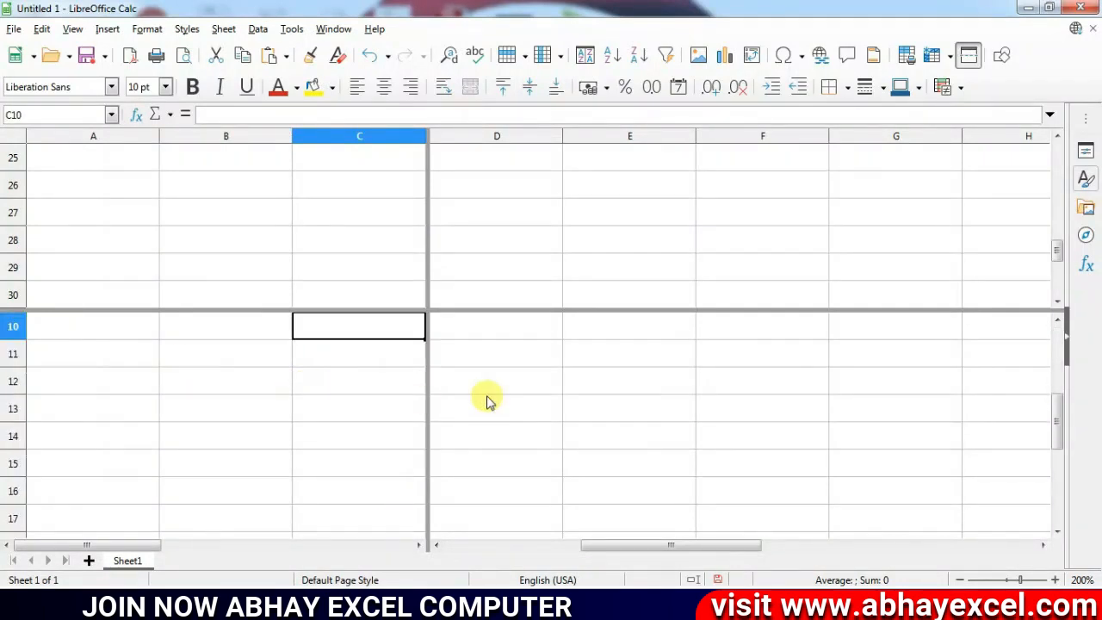
left_click(506, 386)
scroll(509, 382, "up", 3)
left_click(519, 215)
scroll(519, 217, "up", 4)
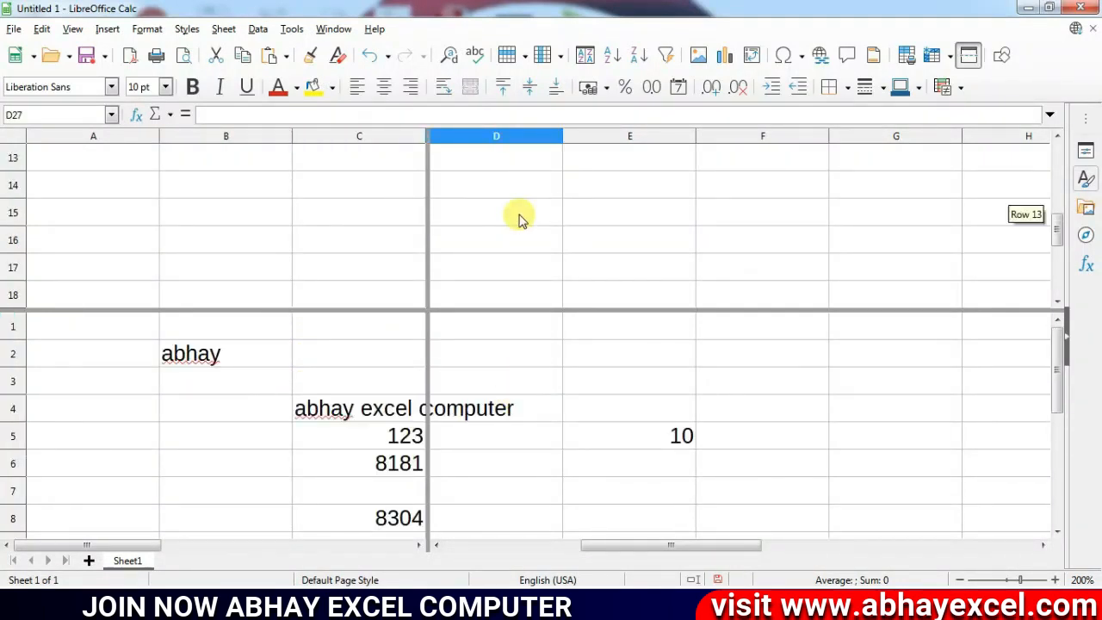
scroll(519, 218, "up", 4)
scroll(519, 218, "down", 12)
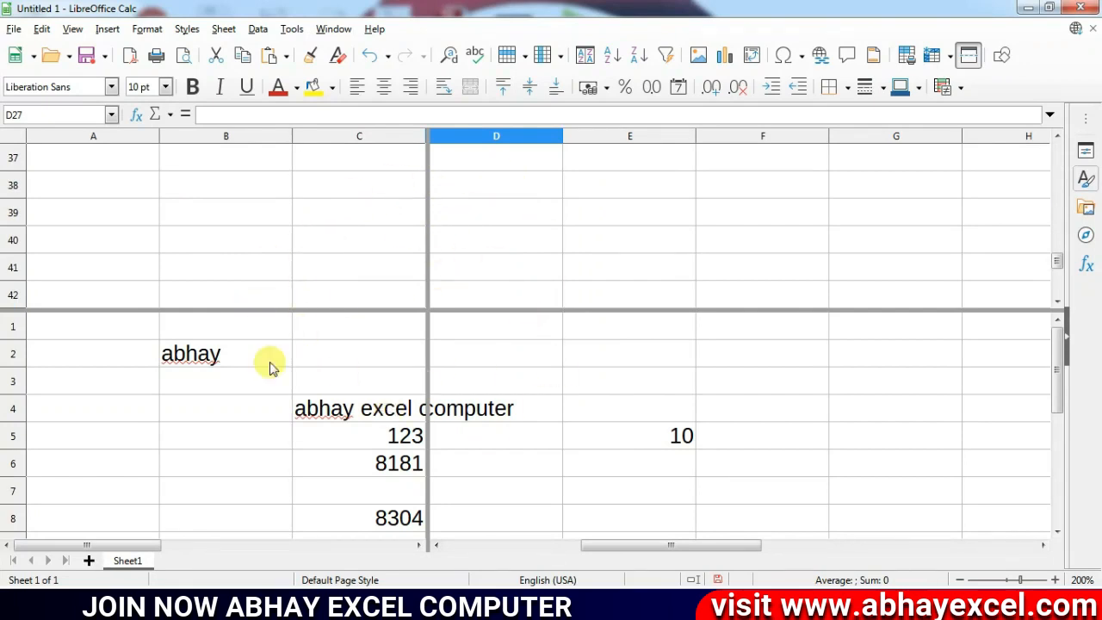
Step: Remove the window split and return to the first rows of the sheet
left_click(72, 29)
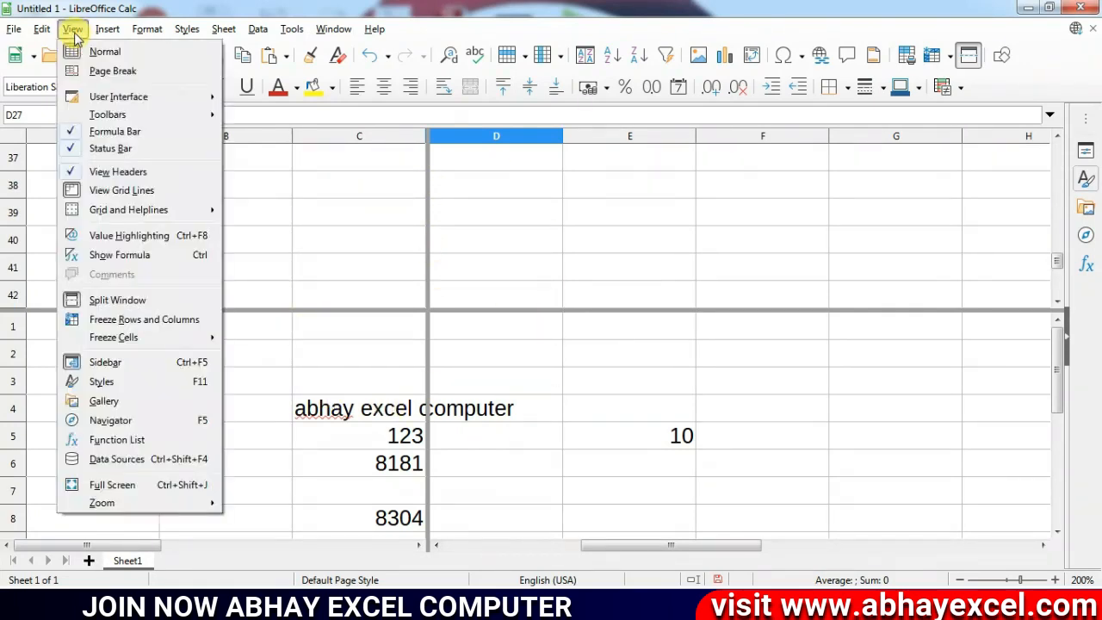
left_click(97, 305)
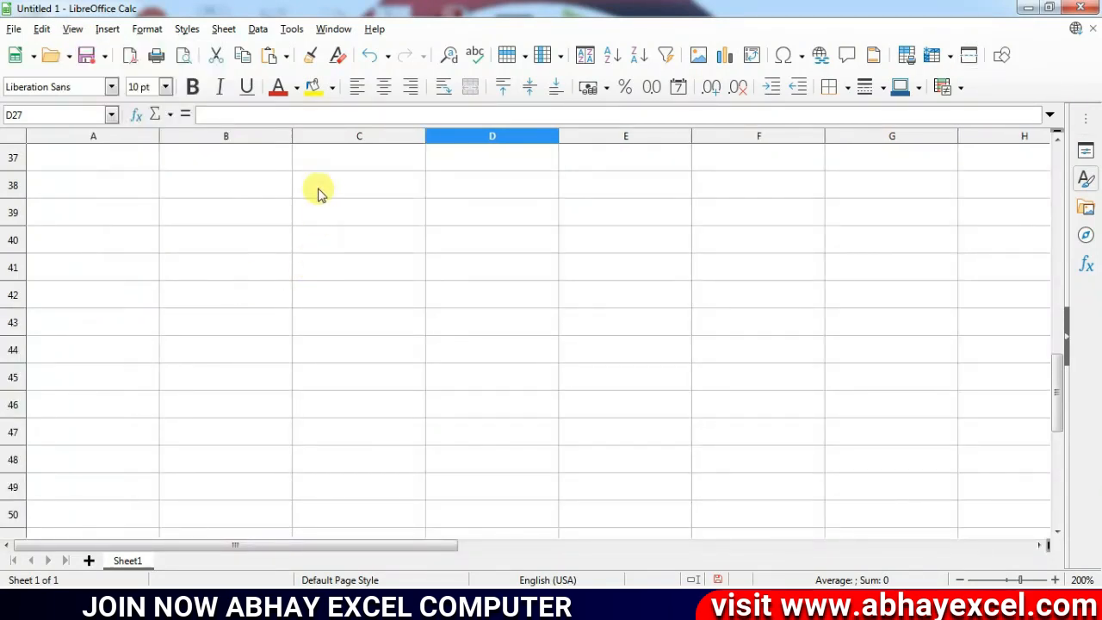
scroll(317, 197, "up", 5)
scroll(319, 204, "up", 7)
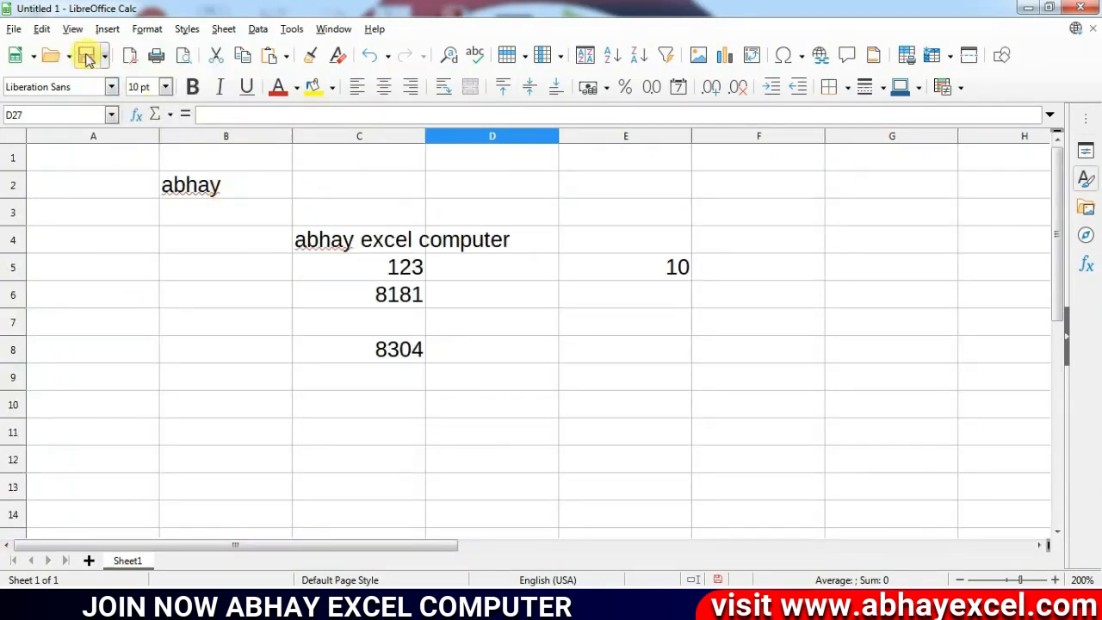
Step: Try to freeze rows and columns with cell A1 selected
left_click(72, 29)
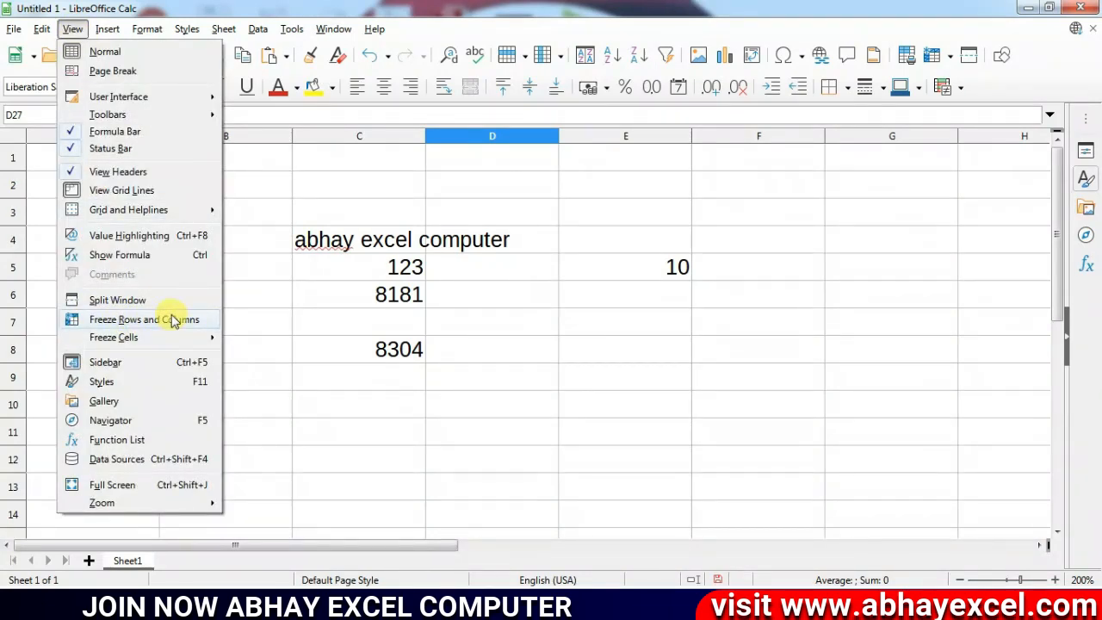
left_click(317, 269)
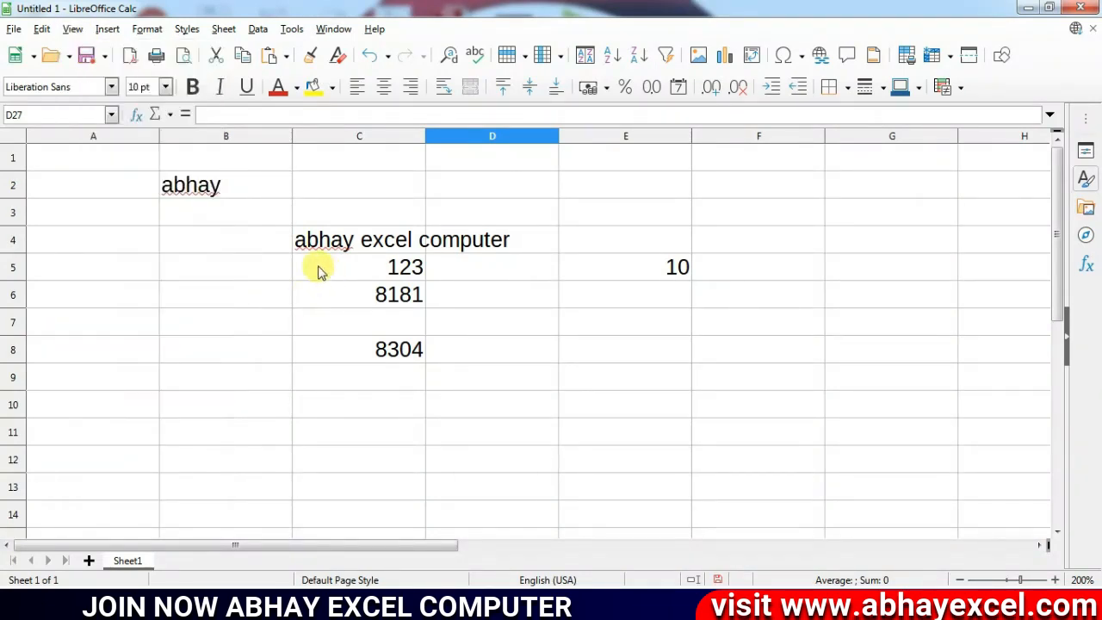
left_click(99, 162)
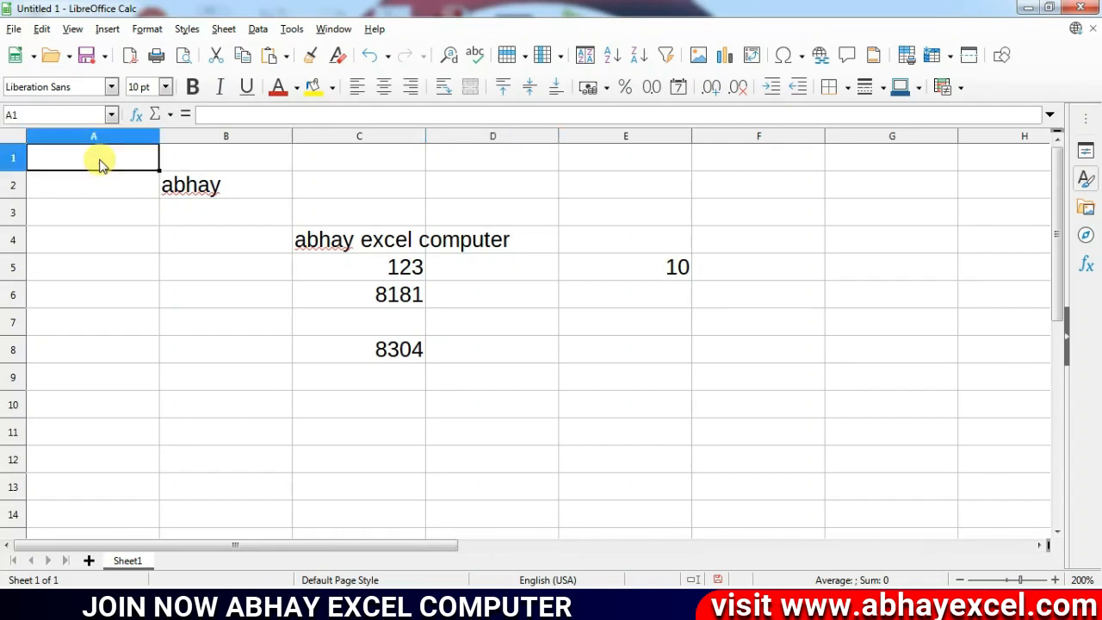
left_click(72, 28)
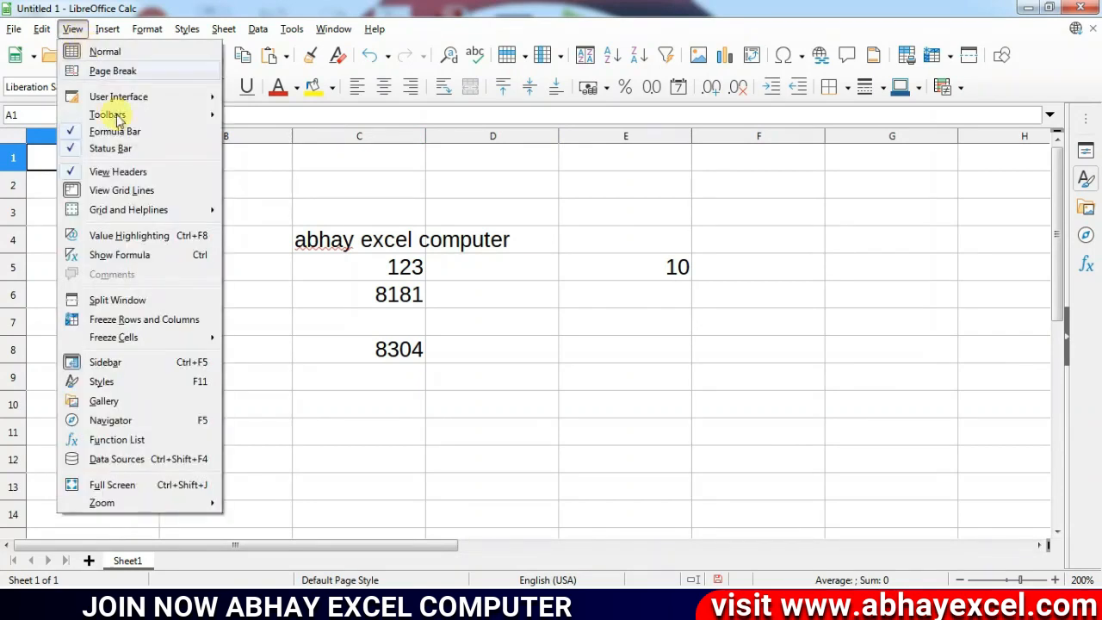
left_click(138, 320)
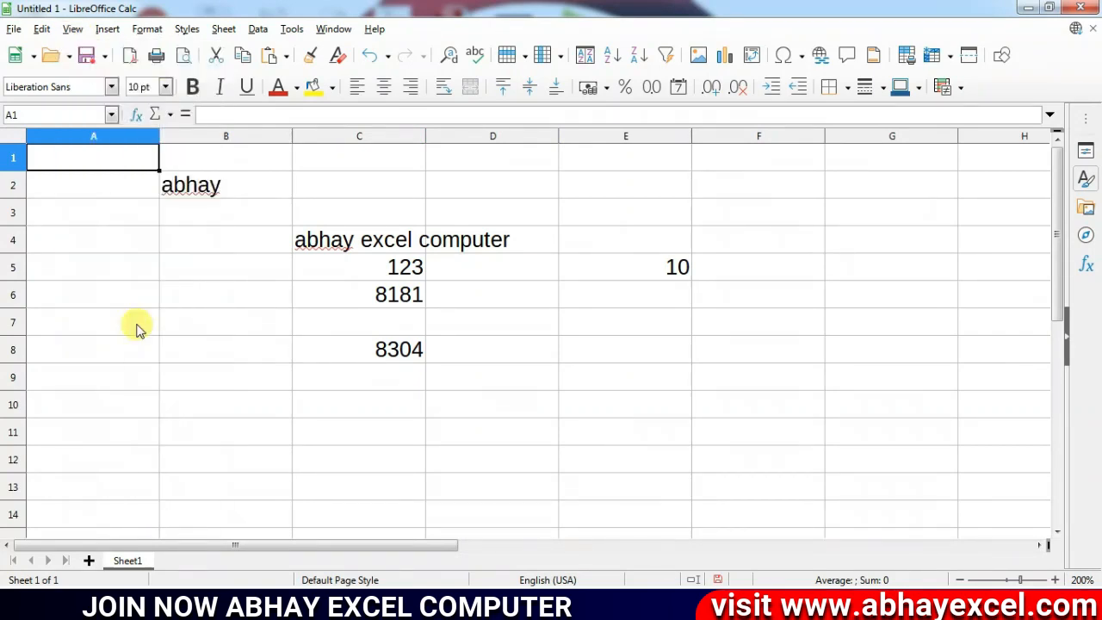
left_click(125, 193)
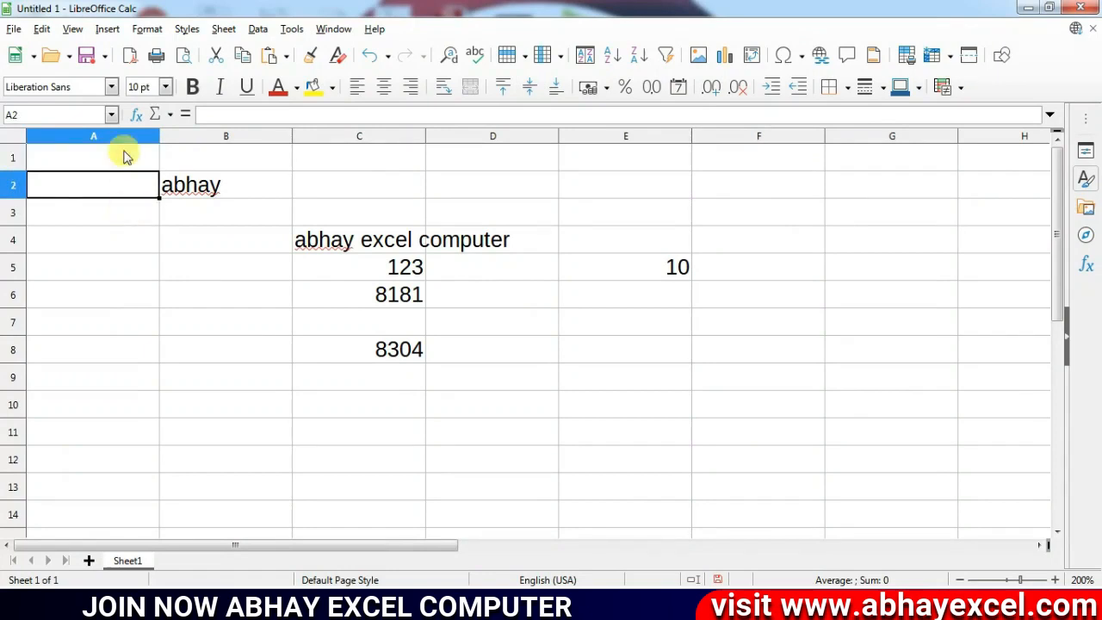
Step: Freeze the first column of the sheet and check it by scrolling down and back up
left_click(123, 153)
left_click(73, 28)
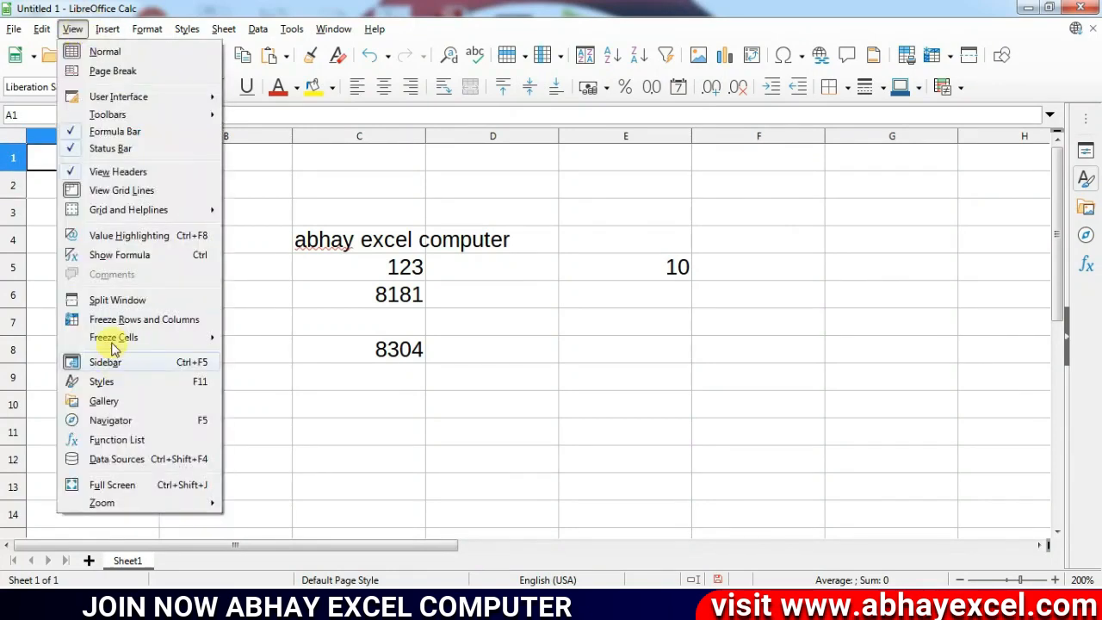
mouse_move(96, 344)
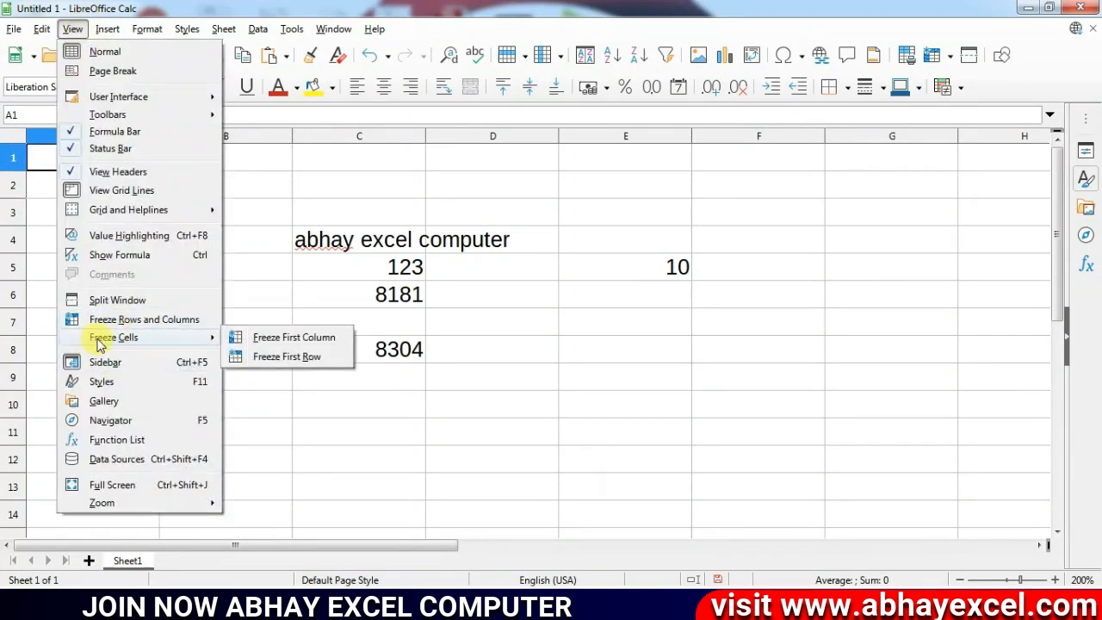
left_click(283, 339)
left_click(266, 302)
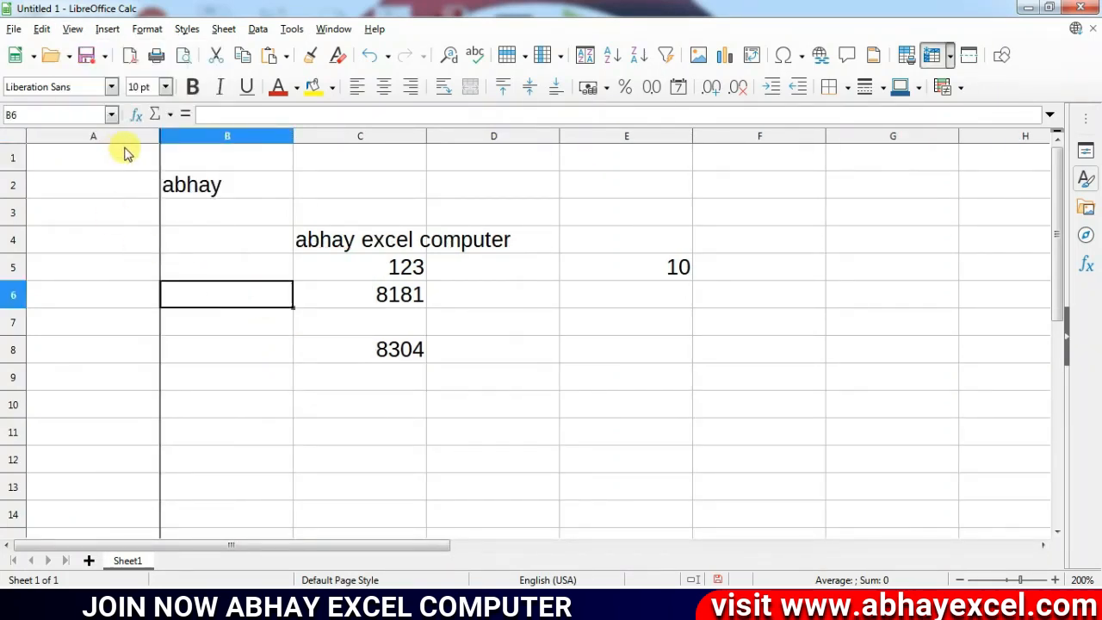
scroll(132, 238, "down", 19)
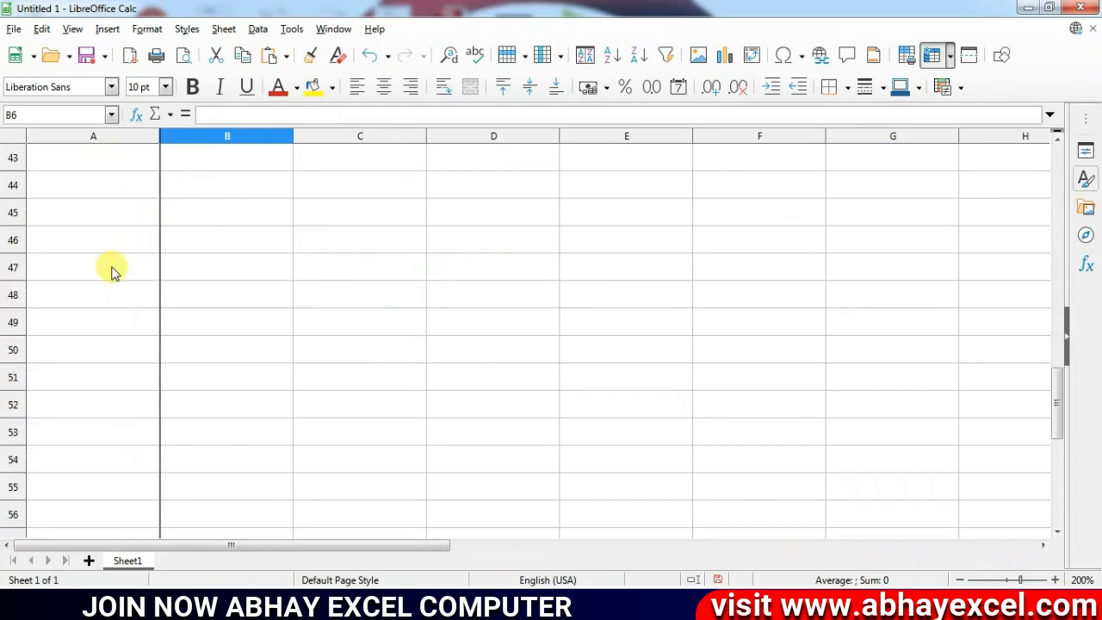
scroll(95, 361, "up", 19)
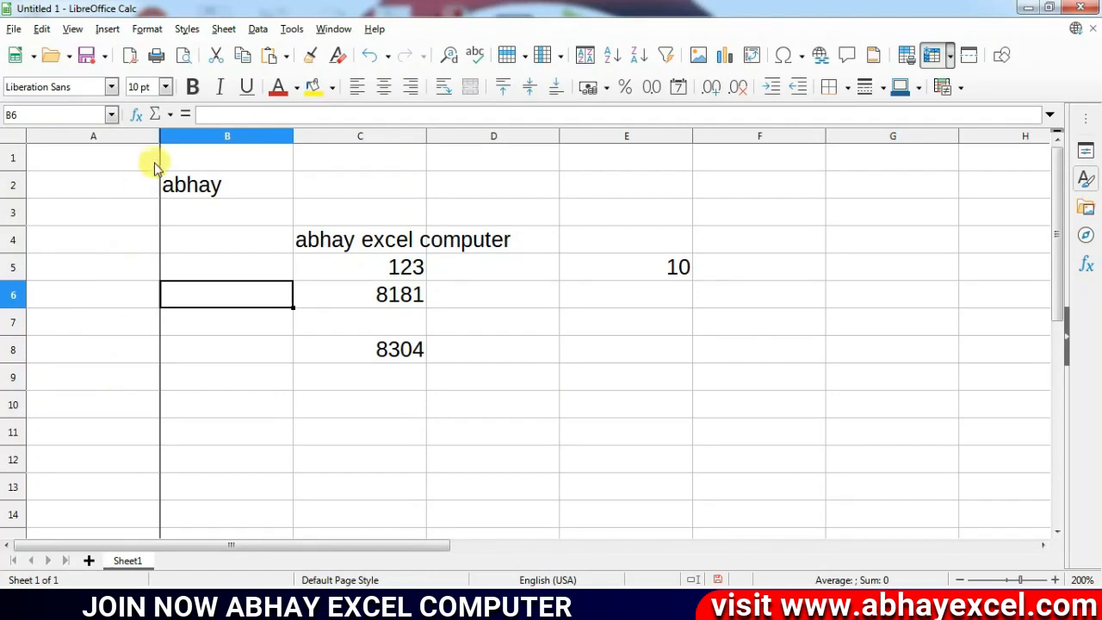
Step: Freeze the first row of the sheet in addition to the first column
left_click(112, 159)
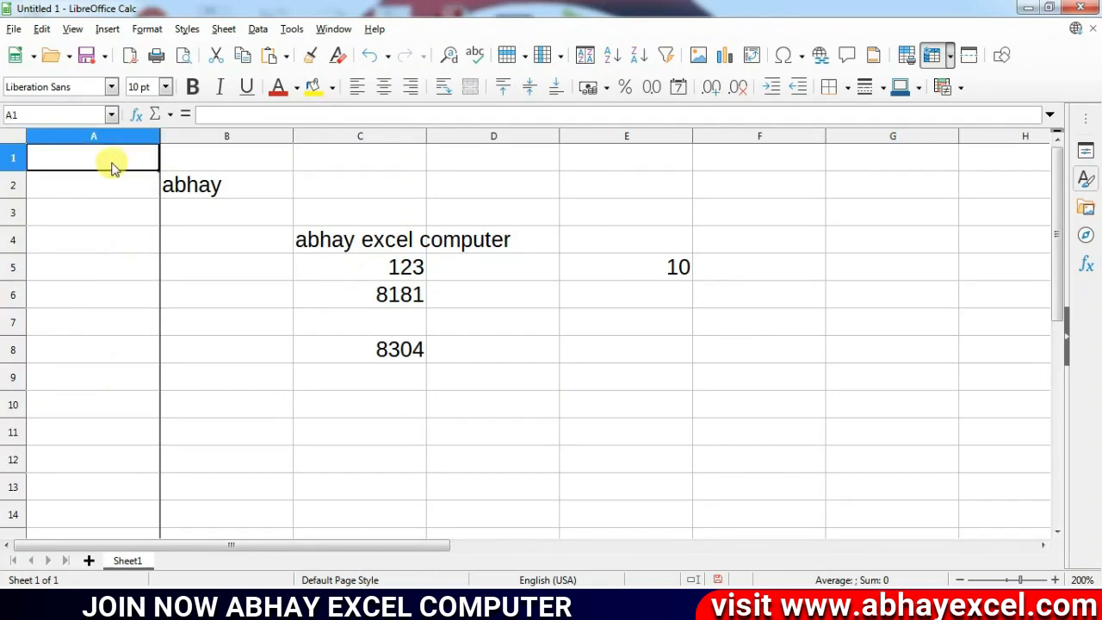
left_click(74, 31)
mouse_move(127, 339)
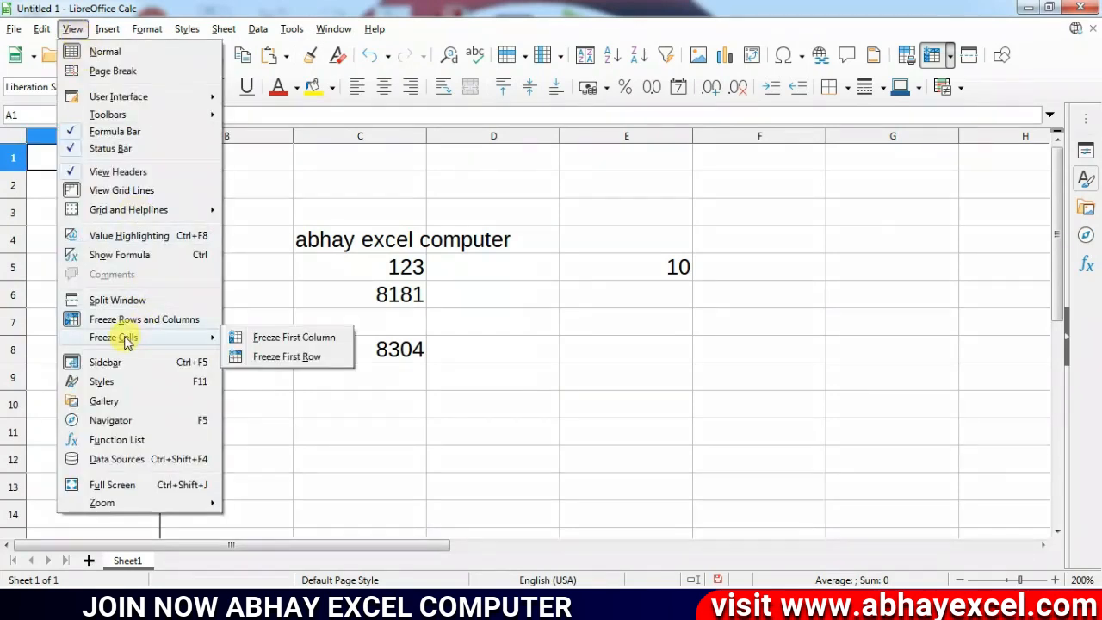
left_click(284, 361)
left_click(217, 267)
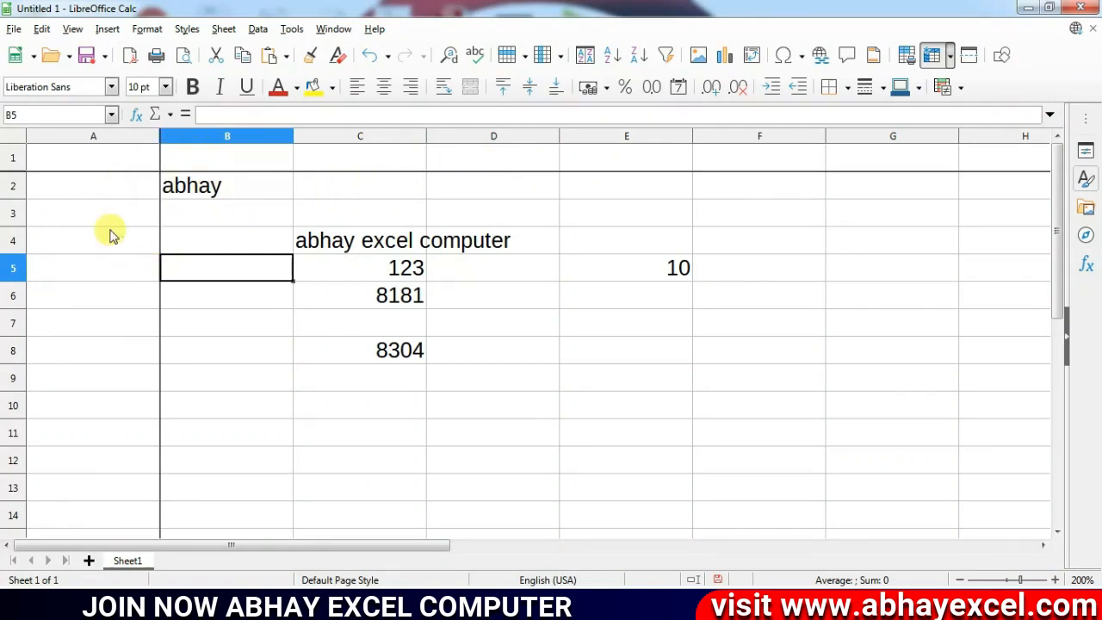
Step: Undo all the cell entries in the sheet and create a new blank spreadsheet
left_click(74, 31)
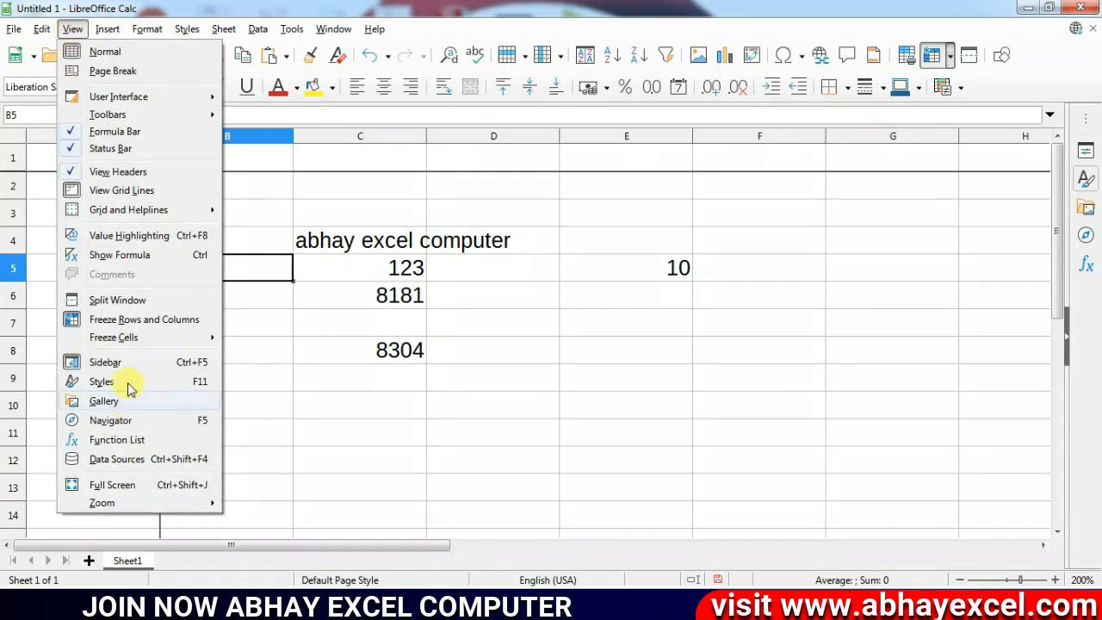
left_click(233, 341)
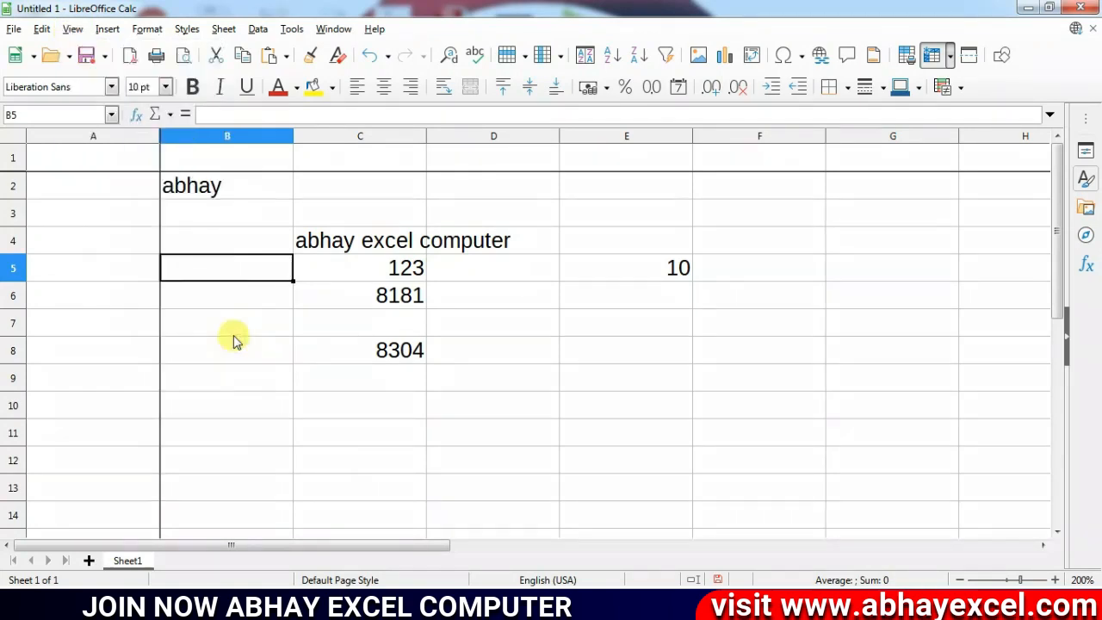
left_click(128, 232)
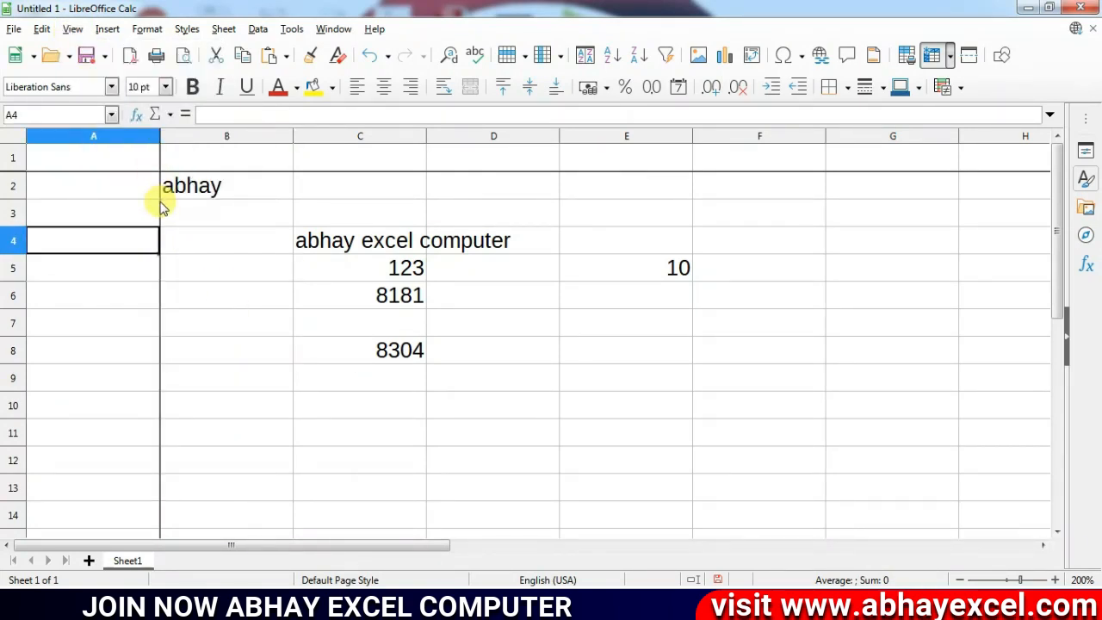
key("ctrl+z")
key("ctrl+z")
key("ctrl+z")
key("ctrl+z")
key("ctrl+z")
key("ctrl+z")
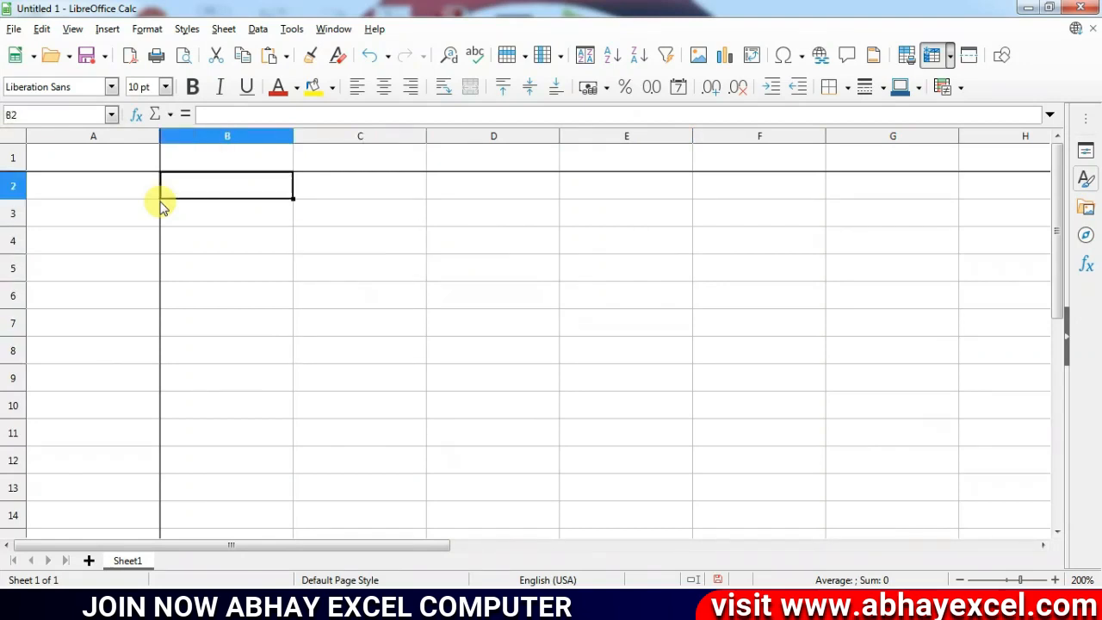
key("ctrl+n")
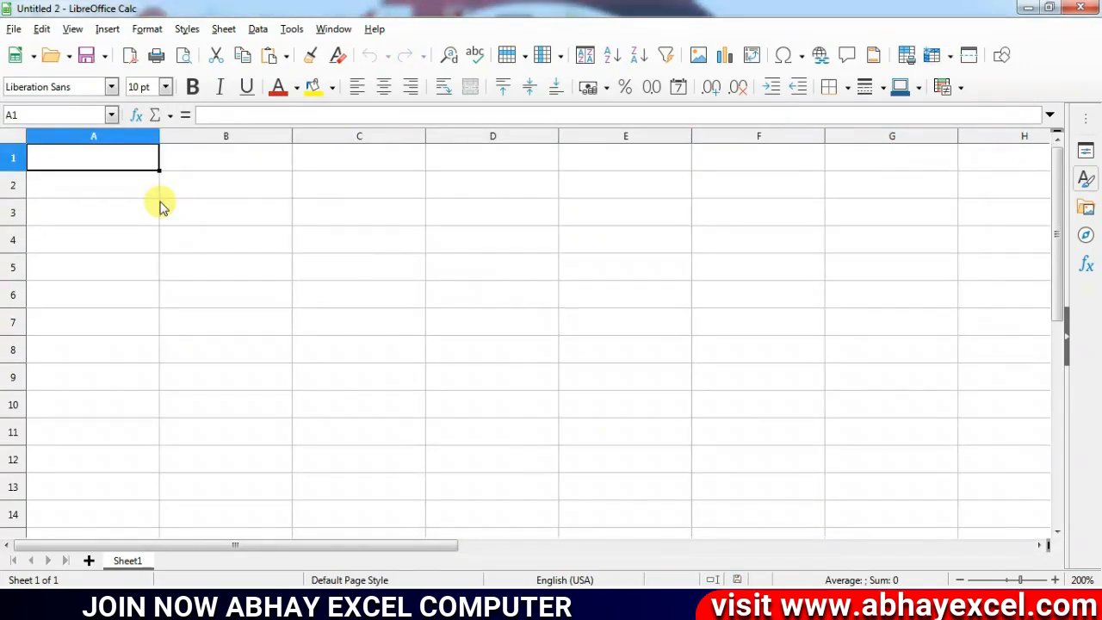
Step: Hide the sidebar and show it again
left_click(79, 29)
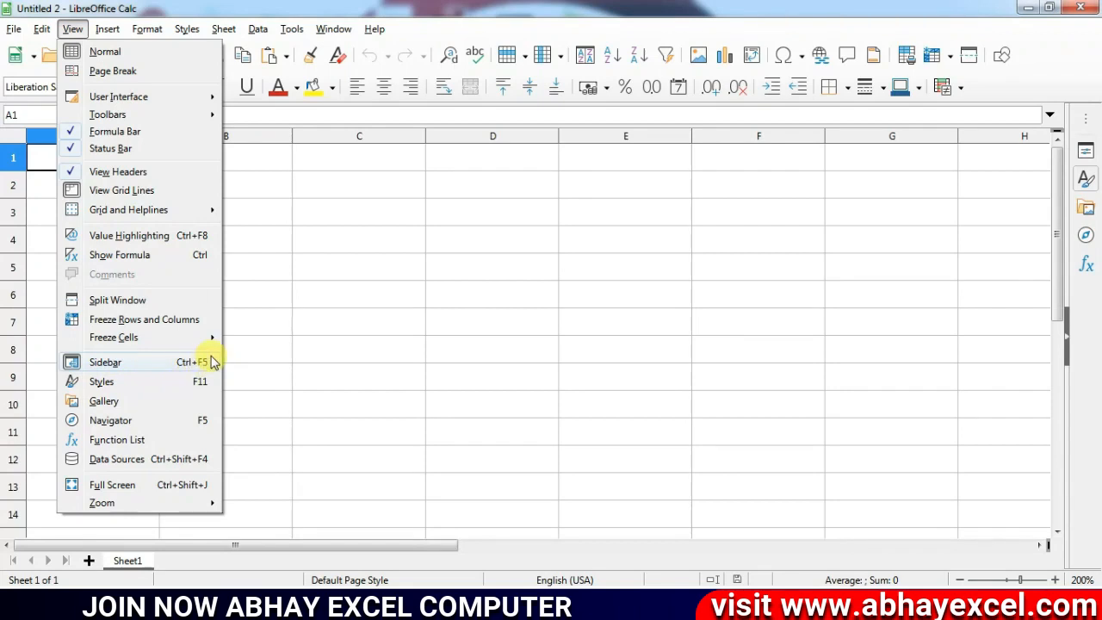
left_click(169, 365)
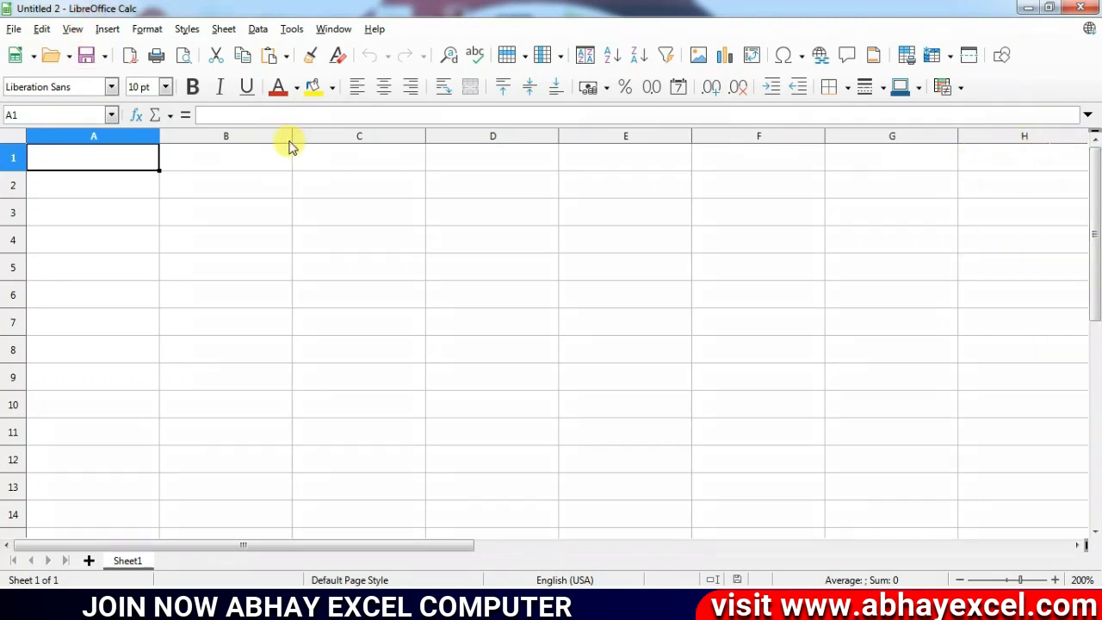
key("ctrl+F5")
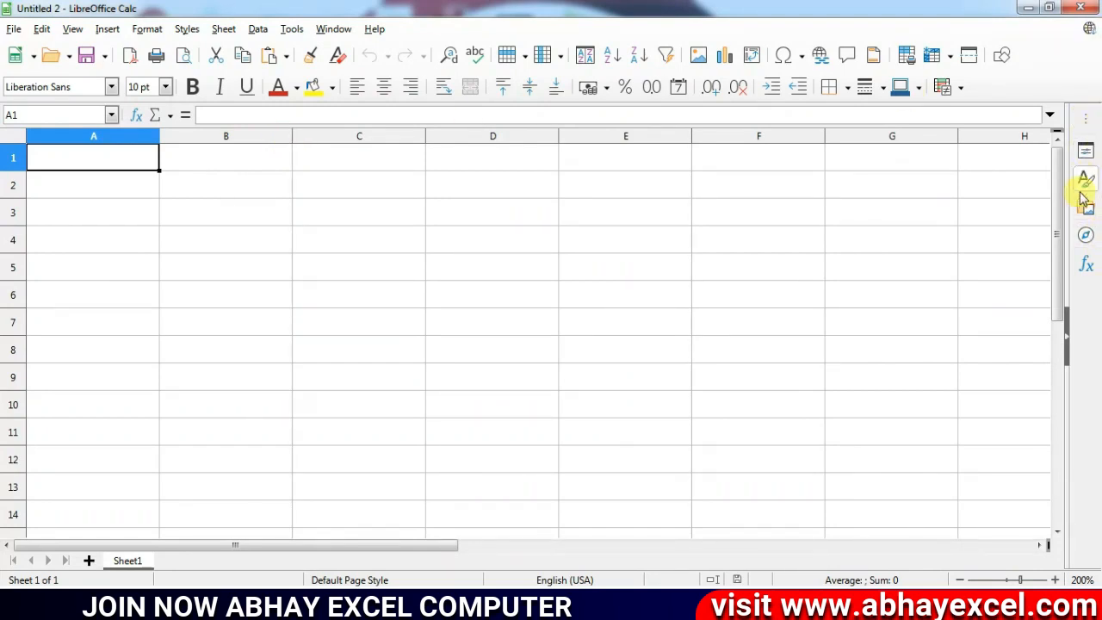
Step: Expand the sidebar to show the Styles deck and narrow it to a slim column beside the sheet
left_click_drag(1062, 221, 996, 229)
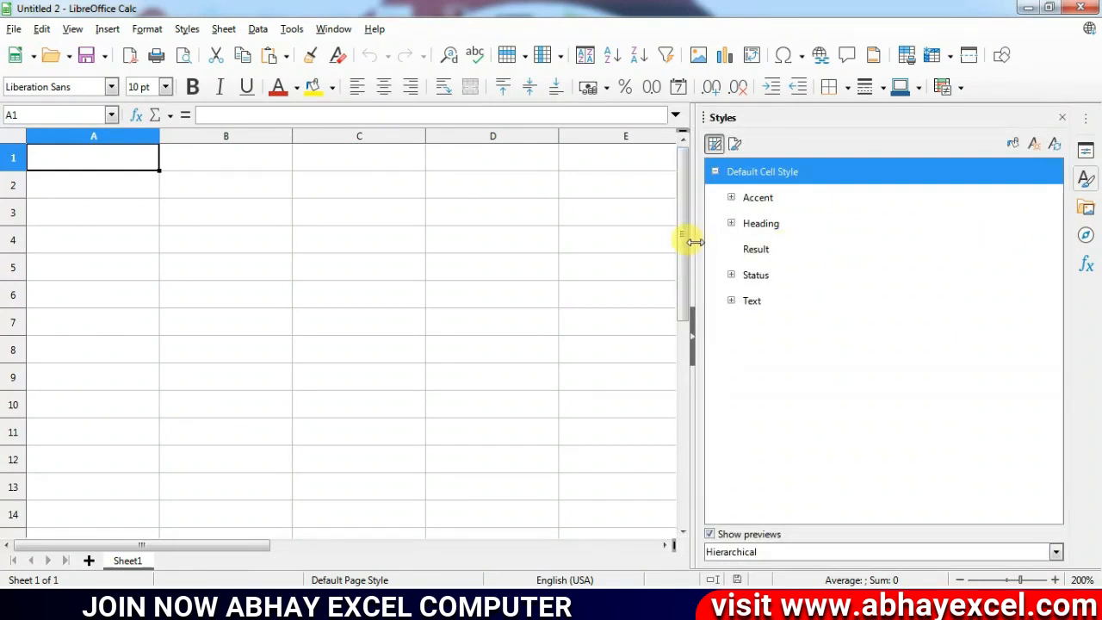
left_click_drag(694, 241, 1001, 235)
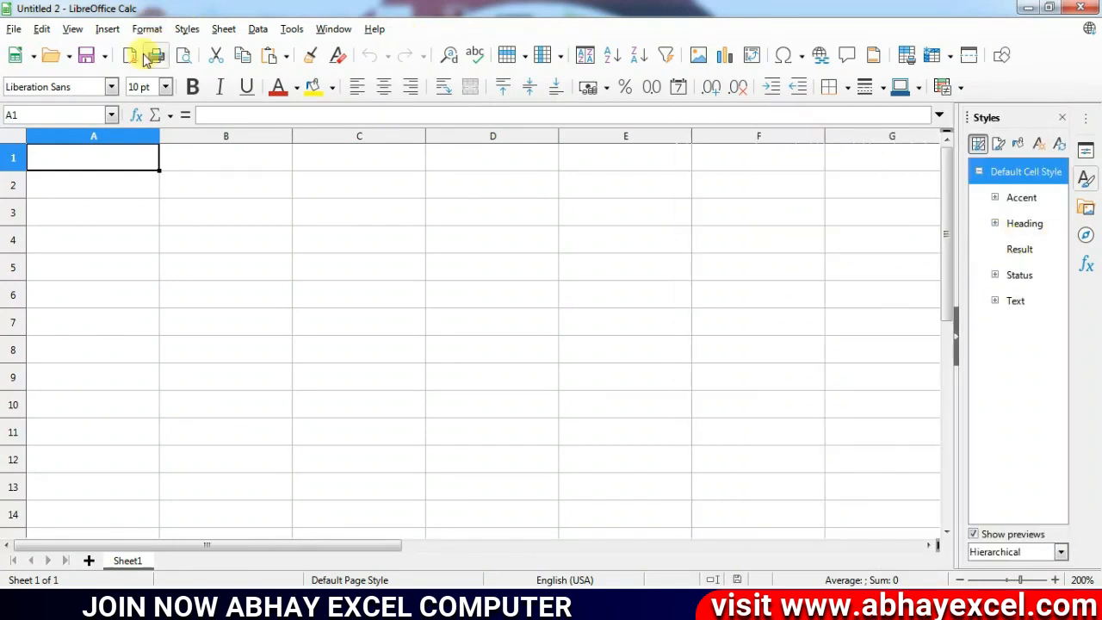
left_click(72, 29)
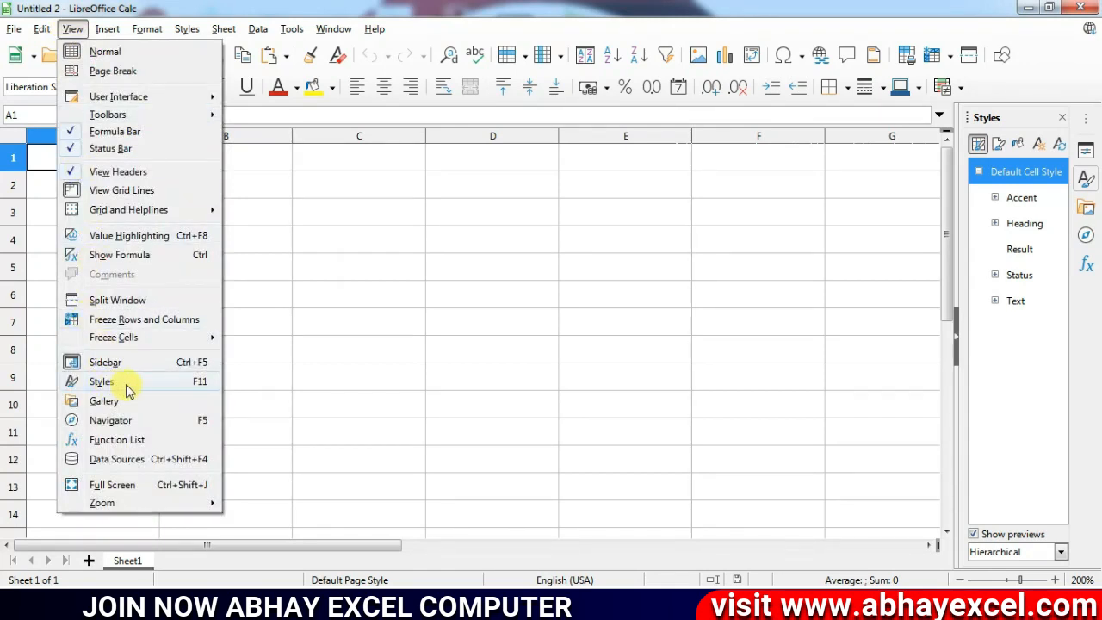
left_click(191, 382)
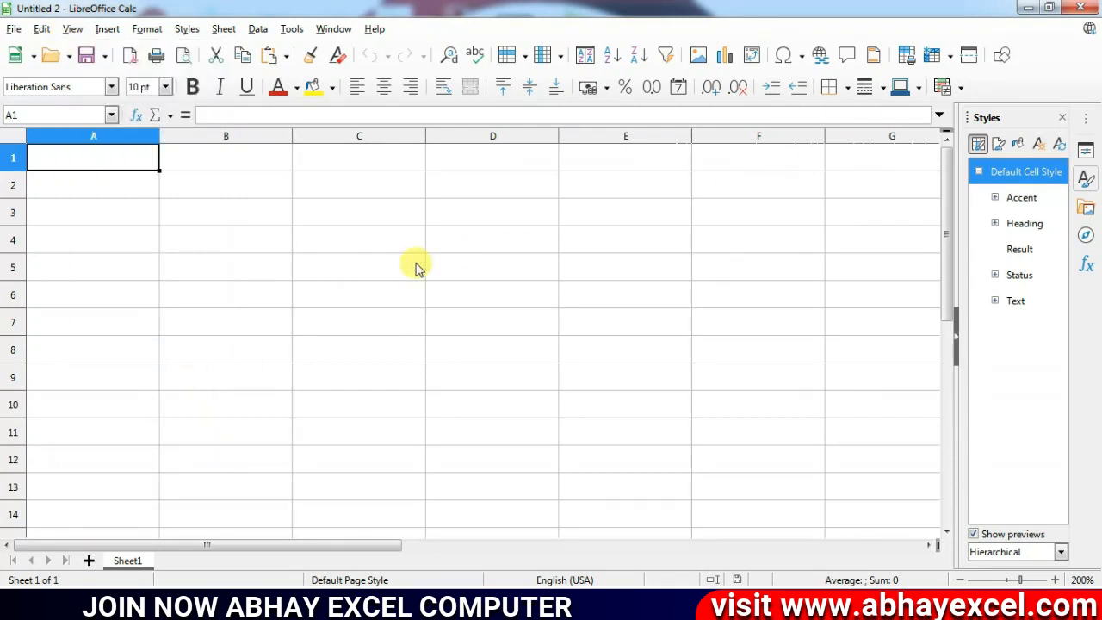
Step: Enter the text "abhay excel" in cell B4
left_click(218, 249)
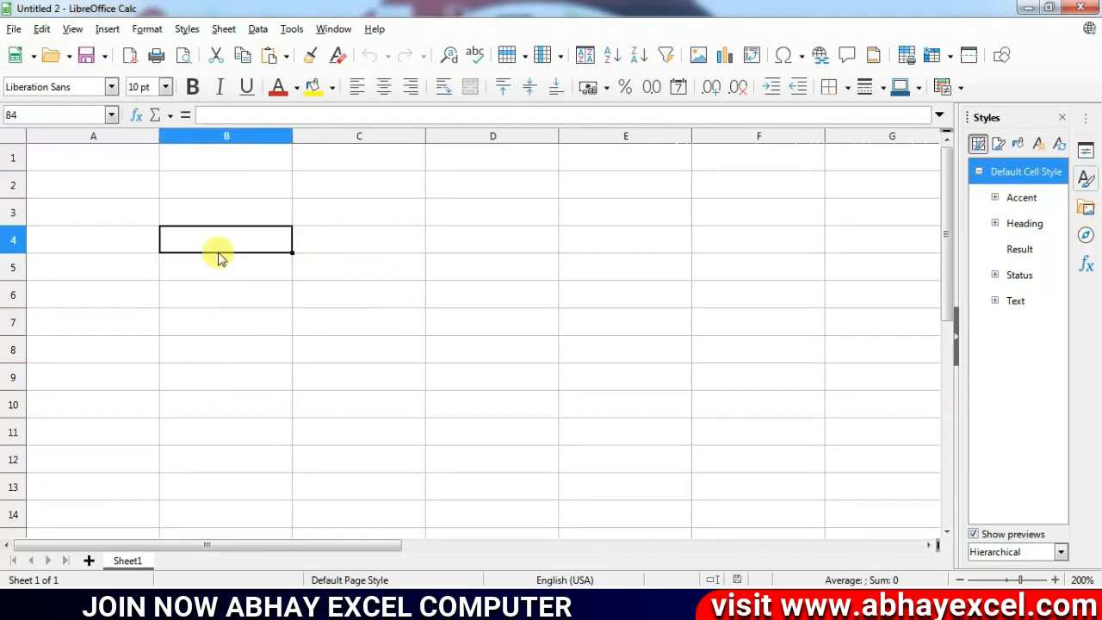
type("abhay excel")
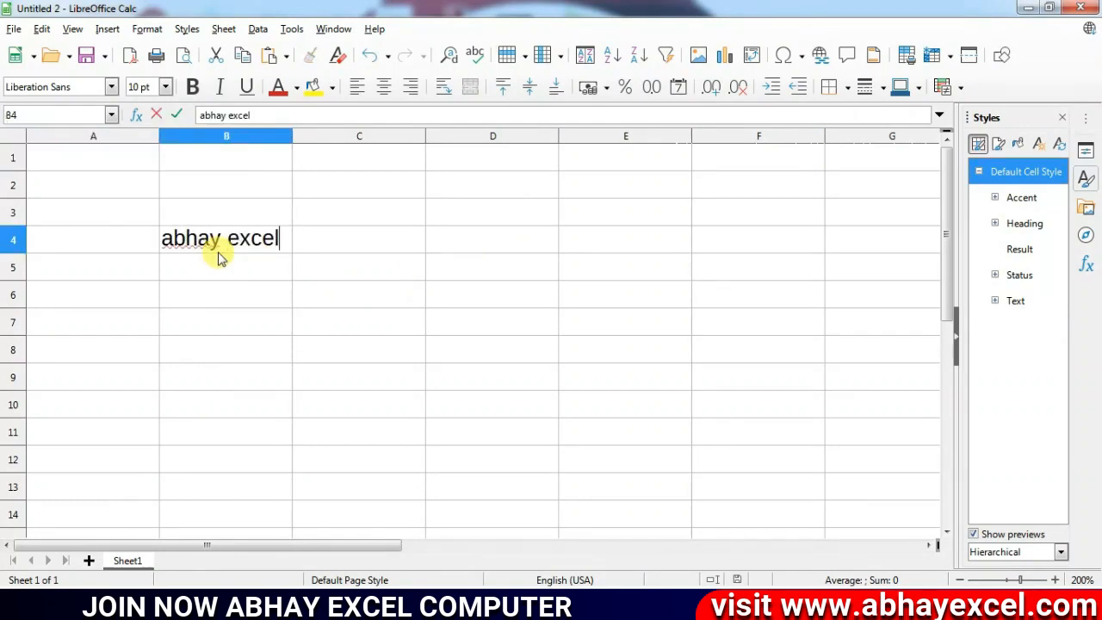
key("Return")
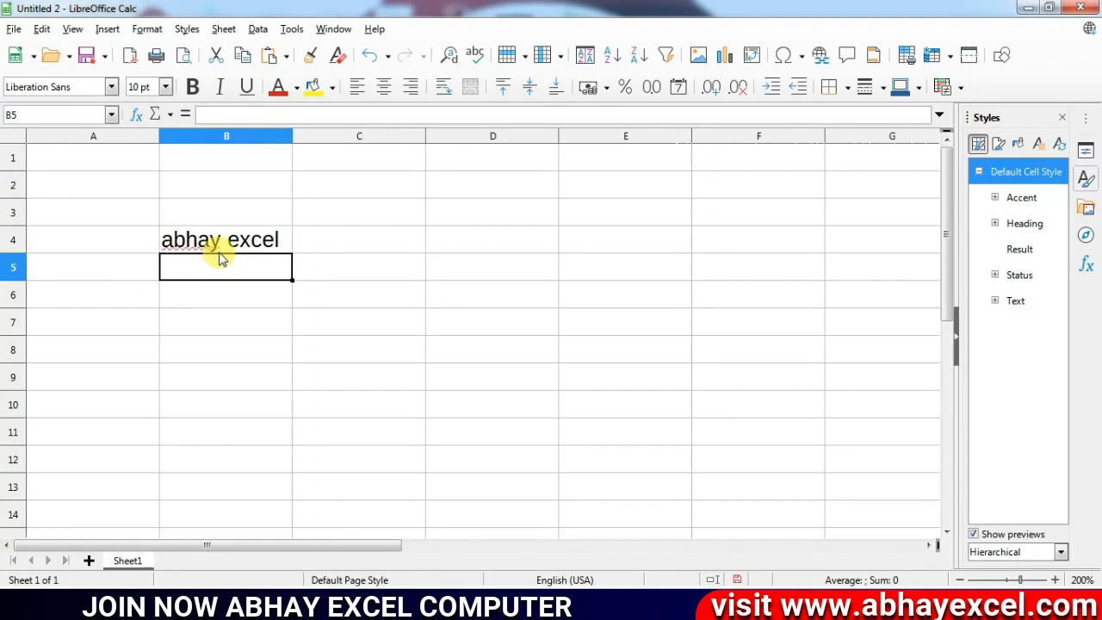
Step: Expand the Accent and Heading style groups and try their Accent 1 to 3 and Heading 1 and 2 styles on cell B4
left_click(217, 245)
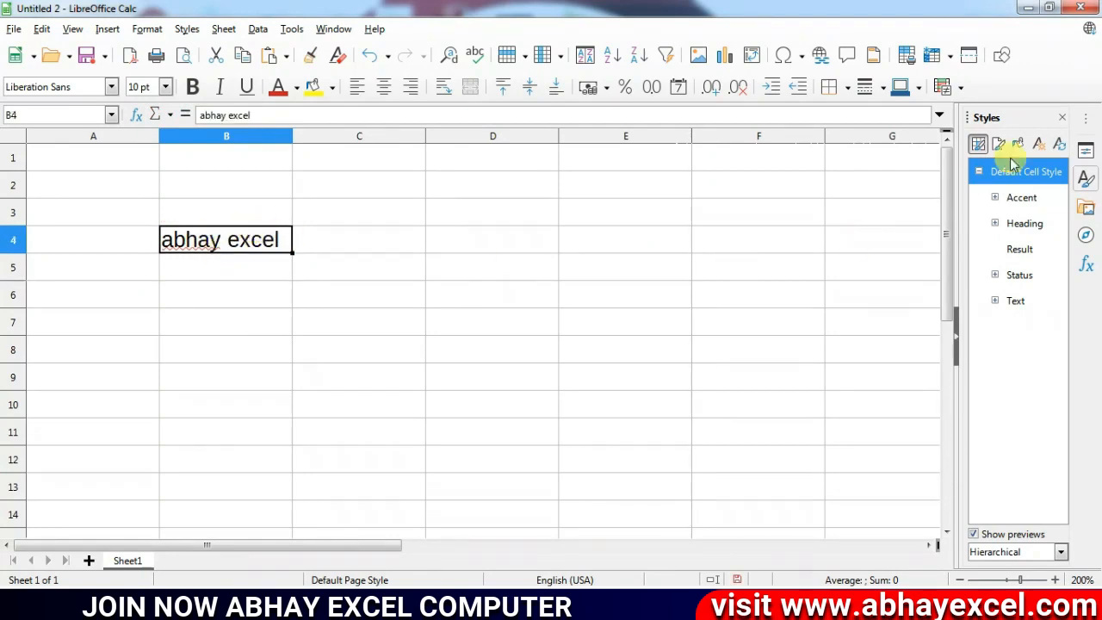
left_click(1022, 199)
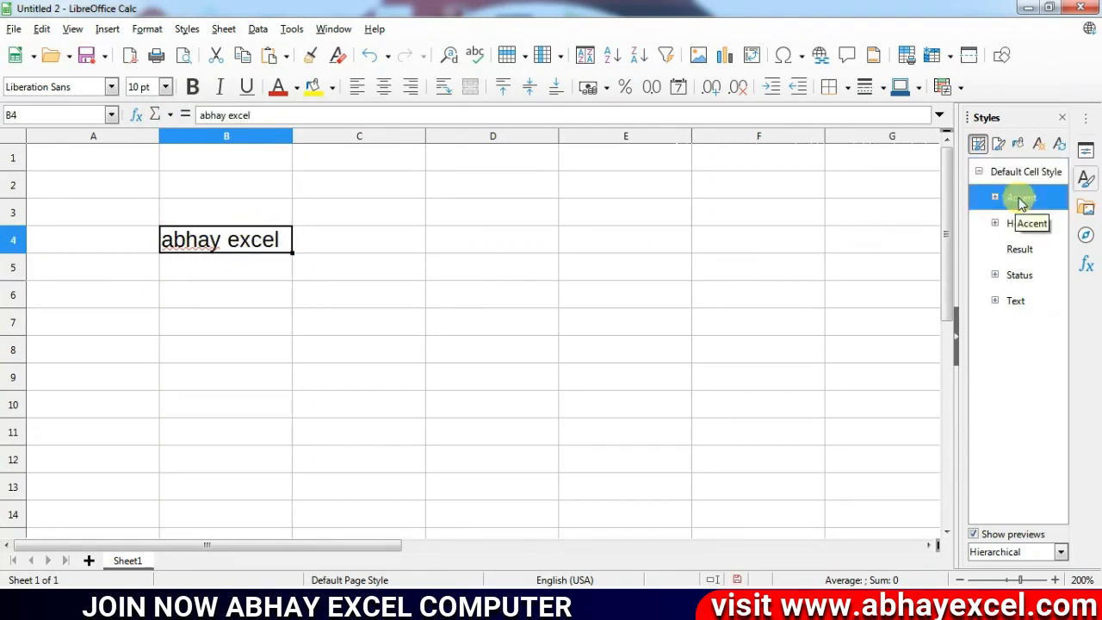
left_click(995, 197)
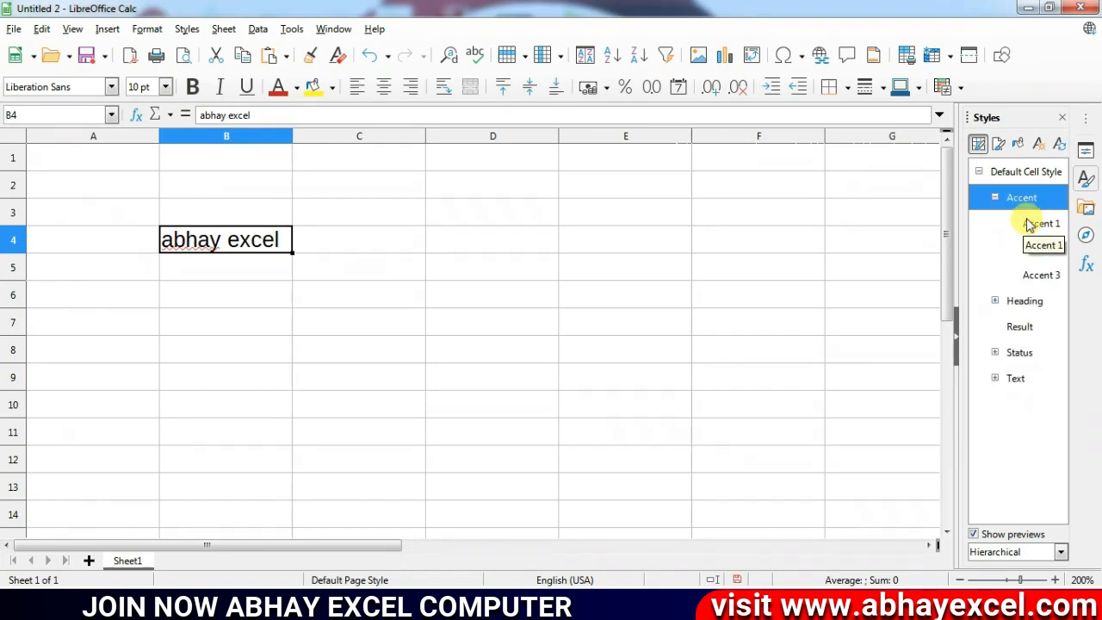
left_click(1029, 223)
left_click(1029, 248)
left_click(1030, 275)
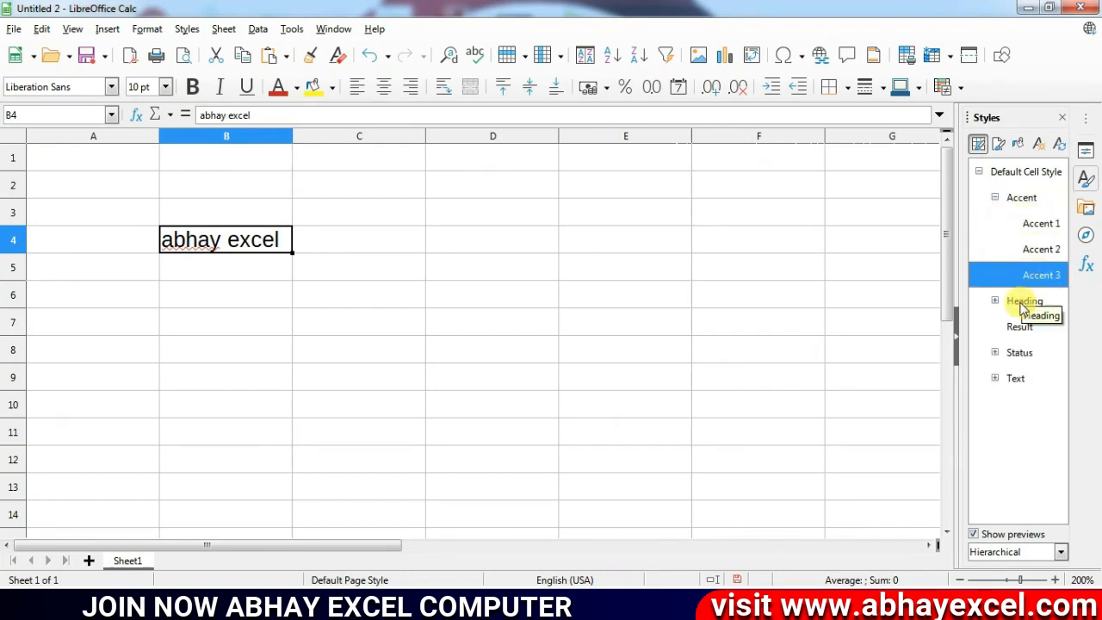
left_click(995, 300)
left_click(1030, 326)
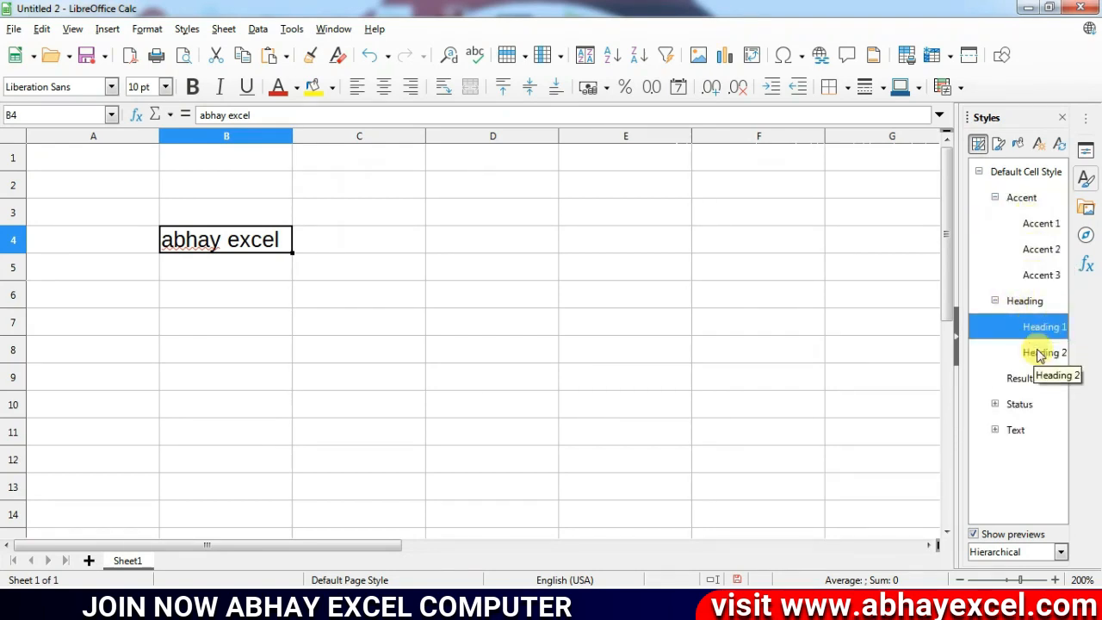
left_click(1040, 352)
Step: Enter the number 123 in cell B5
left_click(179, 269)
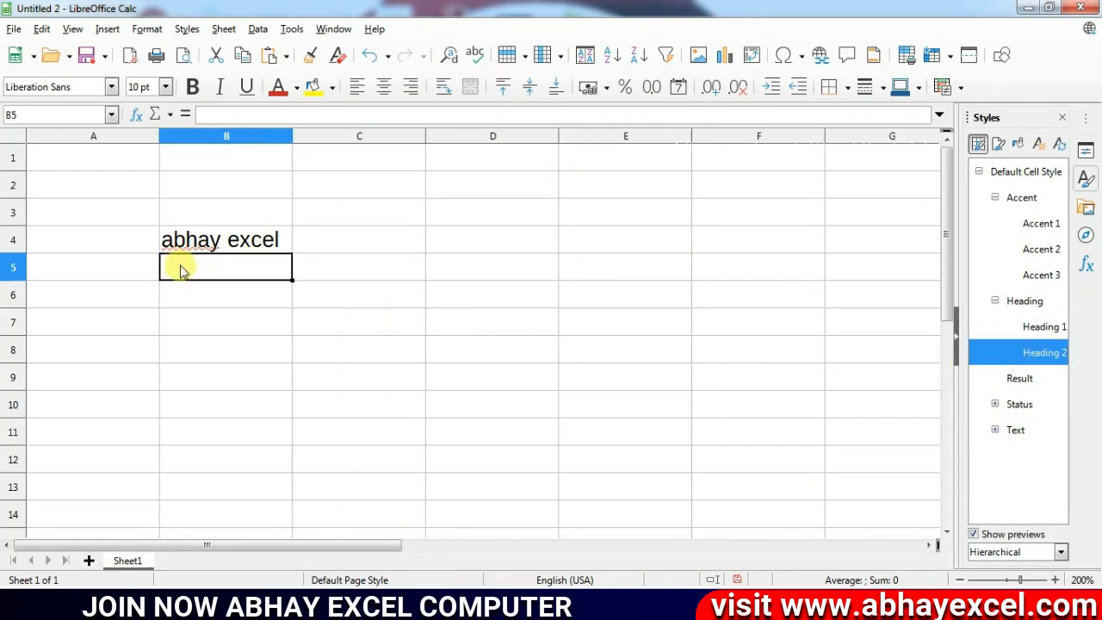
type("123")
key("Return")
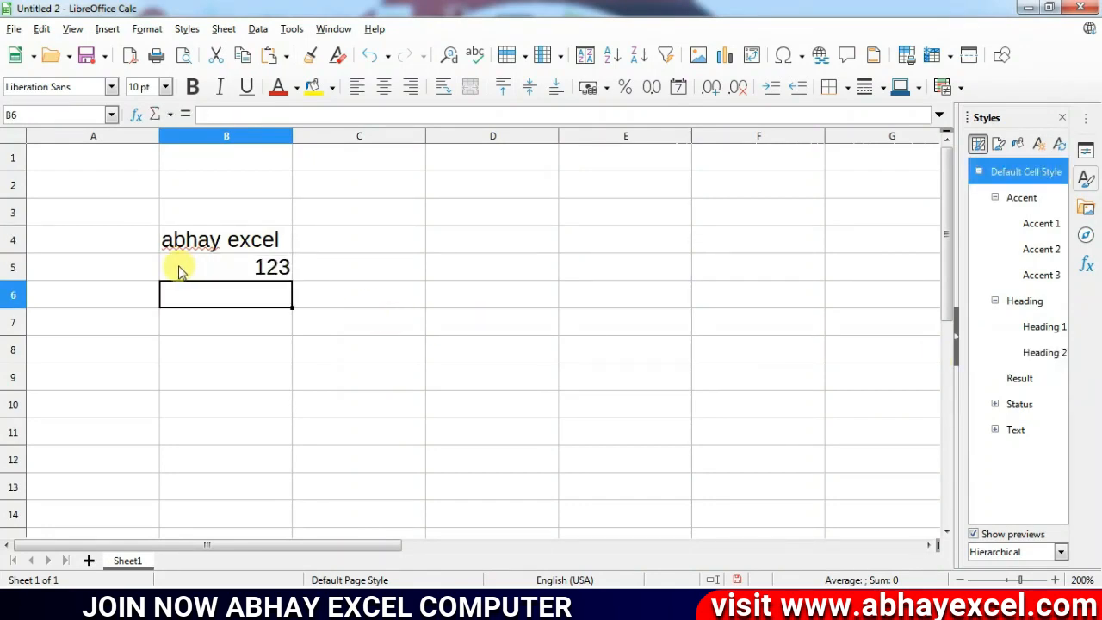
Step: Apply the cell styles Heading 1, Accent 3, Accent 2 and Accent 1 in turn to cell B5
left_click(181, 270)
left_click(1024, 303)
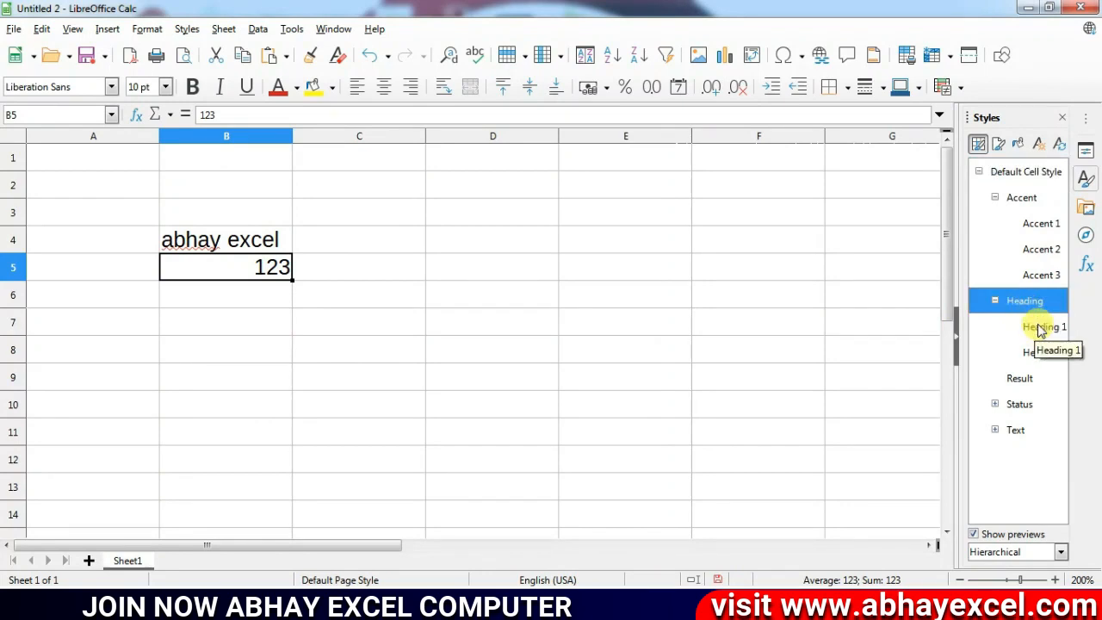
left_click(1040, 328)
double_click(1040, 328)
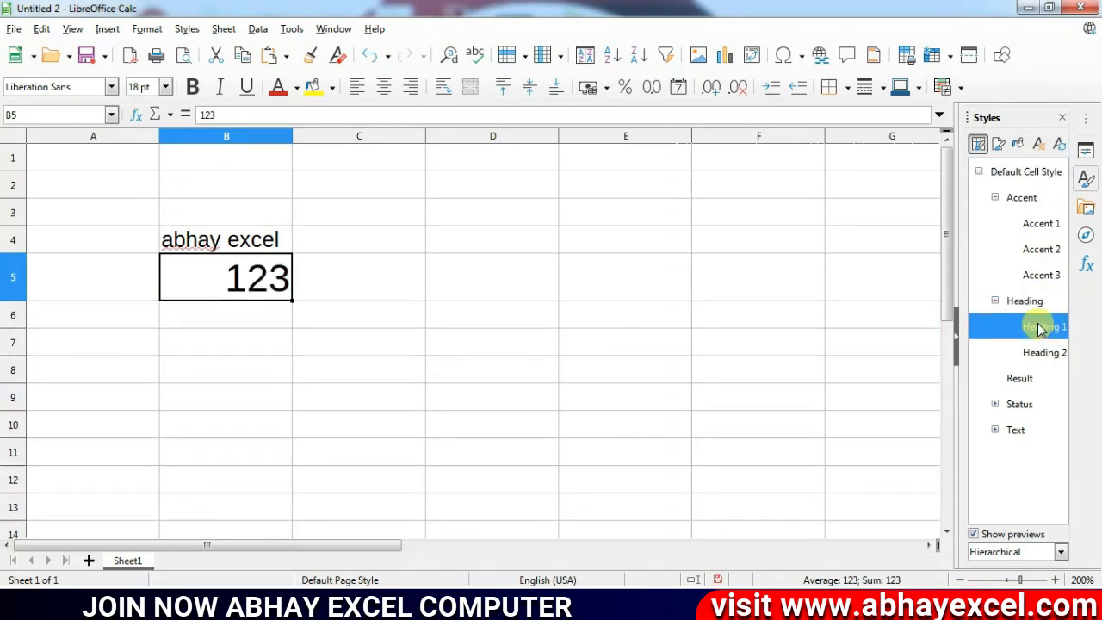
double_click(1038, 277)
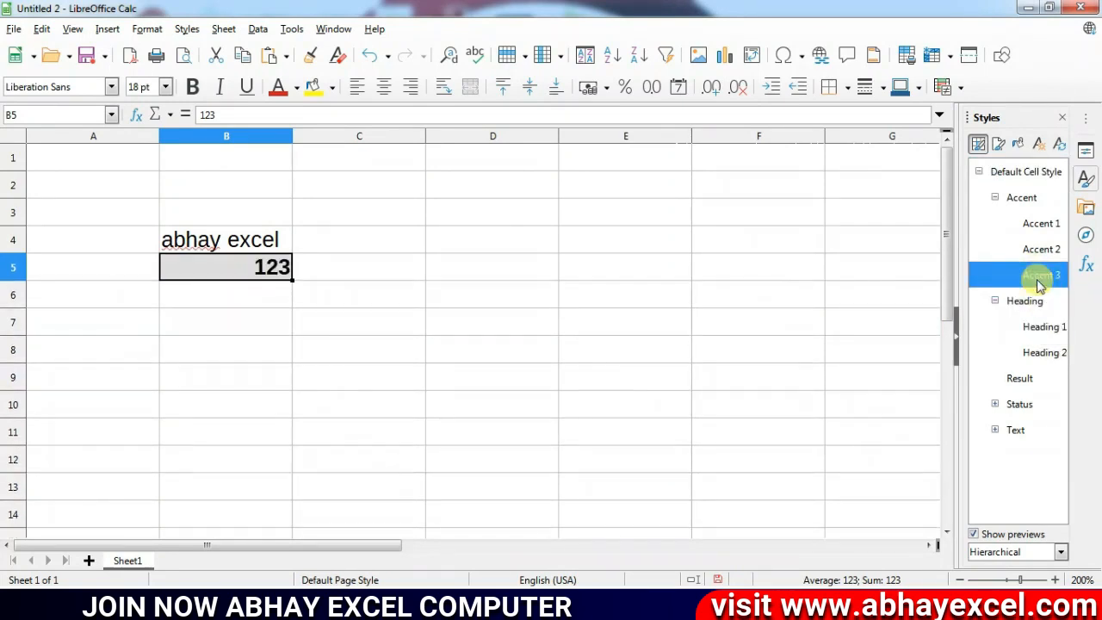
double_click(1039, 249)
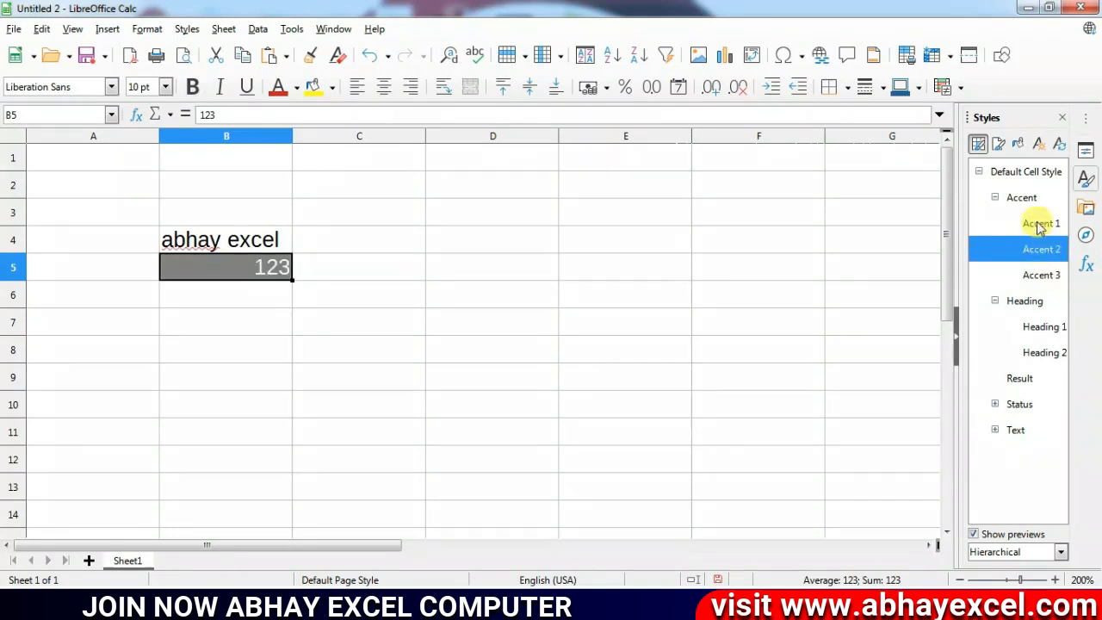
double_click(1039, 225)
Step: Try the Status, Text, Footnote and Note styles on cell B5 and finish with the Hyperlink style
double_click(1016, 404)
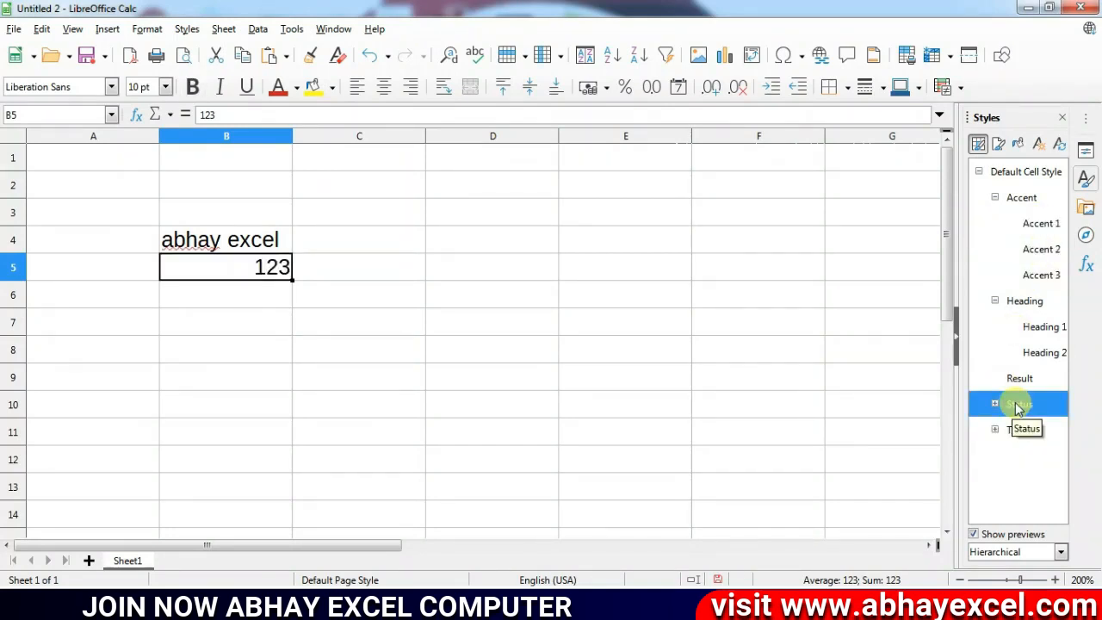
double_click(1015, 430)
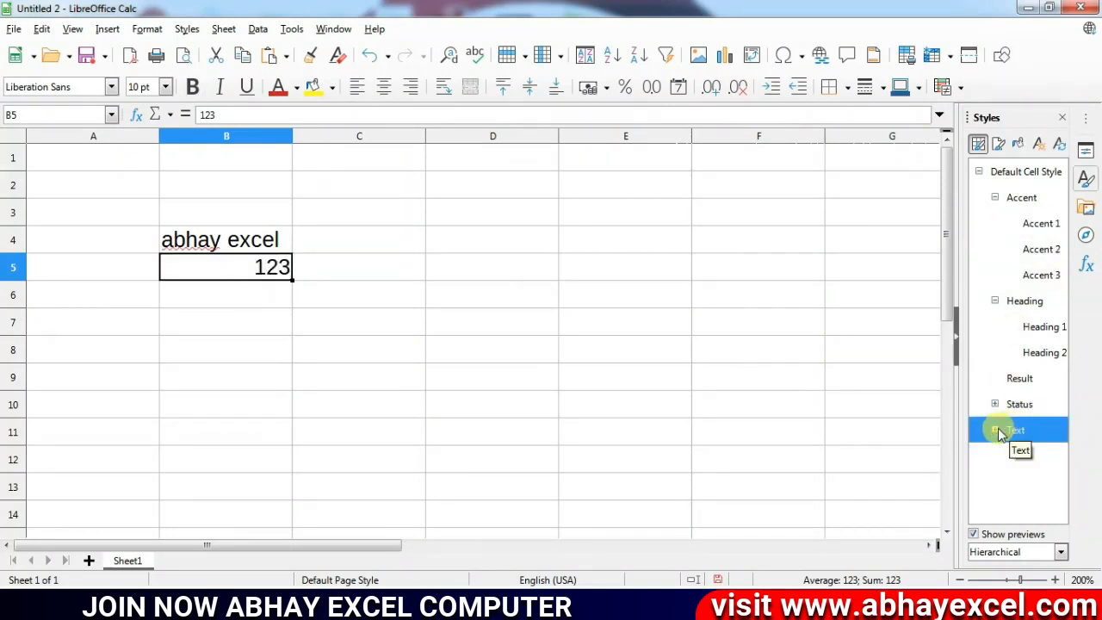
left_click(995, 430)
double_click(1024, 455)
double_click(1026, 482)
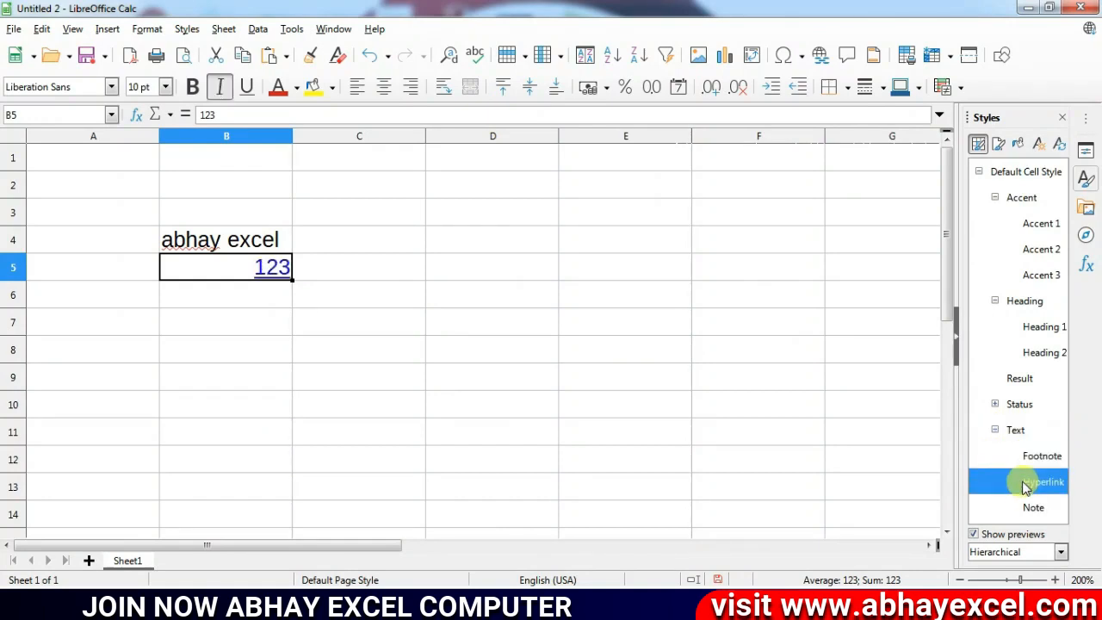
double_click(1030, 505)
double_click(1032, 485)
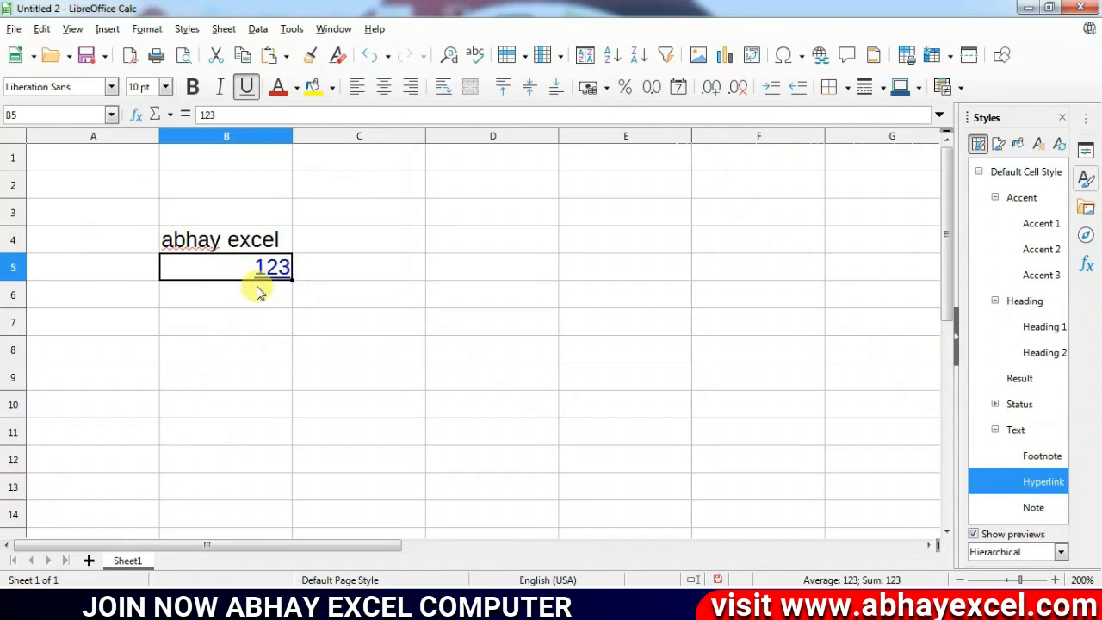
Step: Apply the Hyperlink style to cell B4 as well
left_click(254, 241)
double_click(1043, 482)
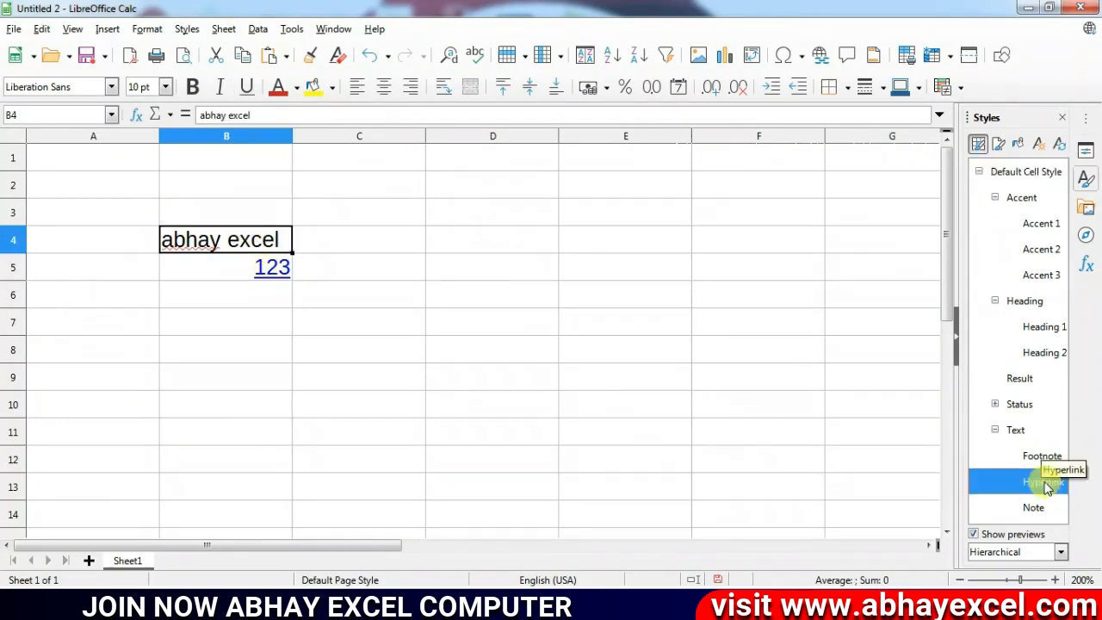
left_click(245, 379)
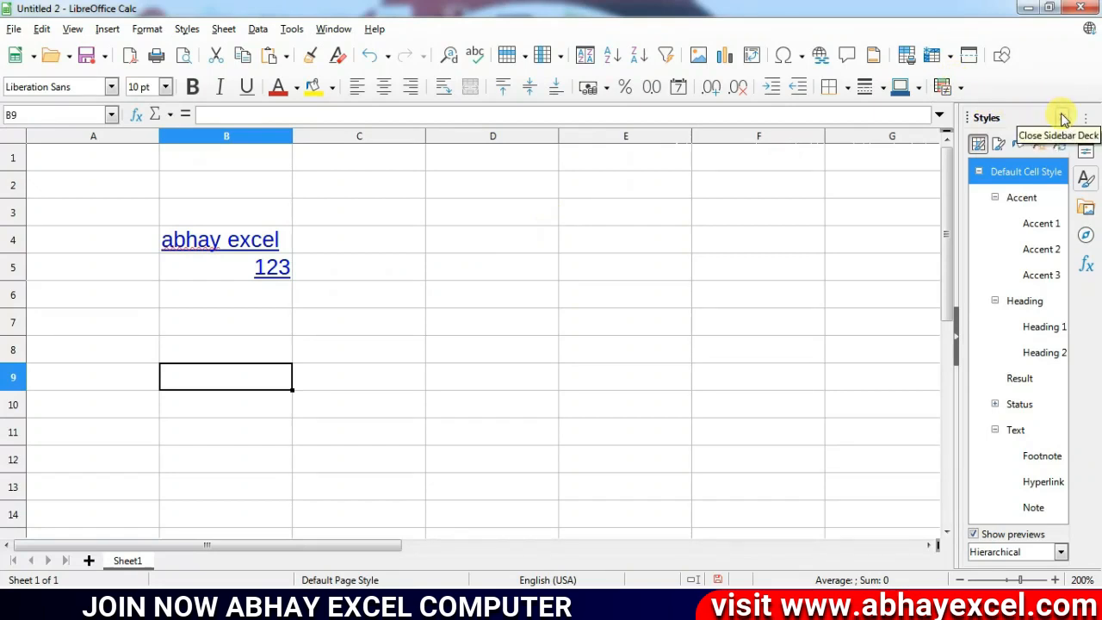
Step: Turn on Fill Format Mode and use it to apply the Heading 1 style to cell B5
left_click(1022, 143)
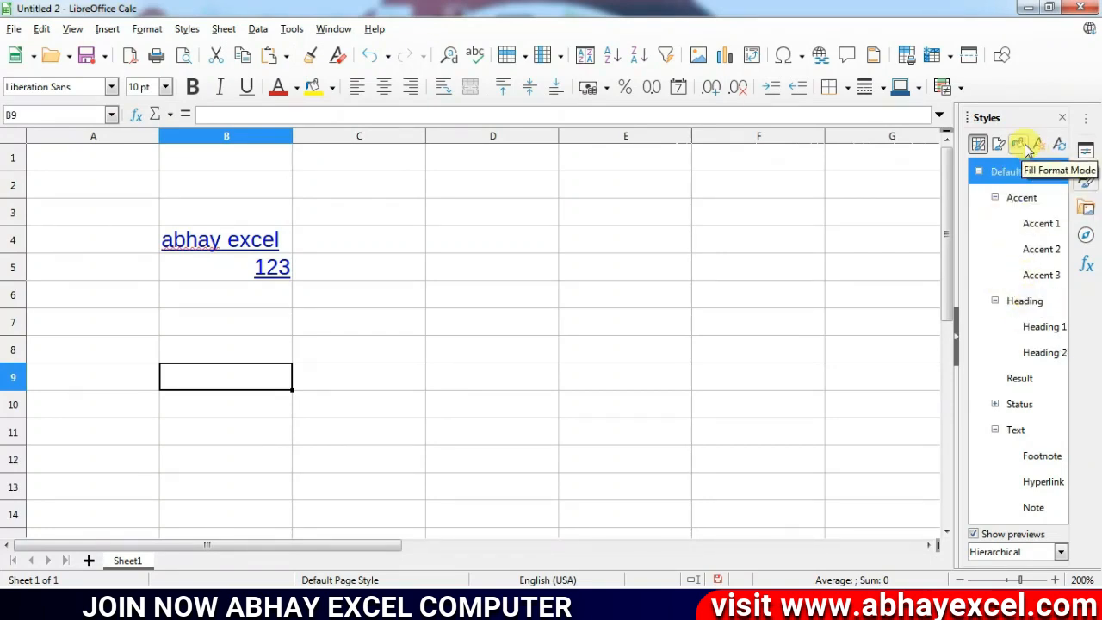
left_click(1040, 328)
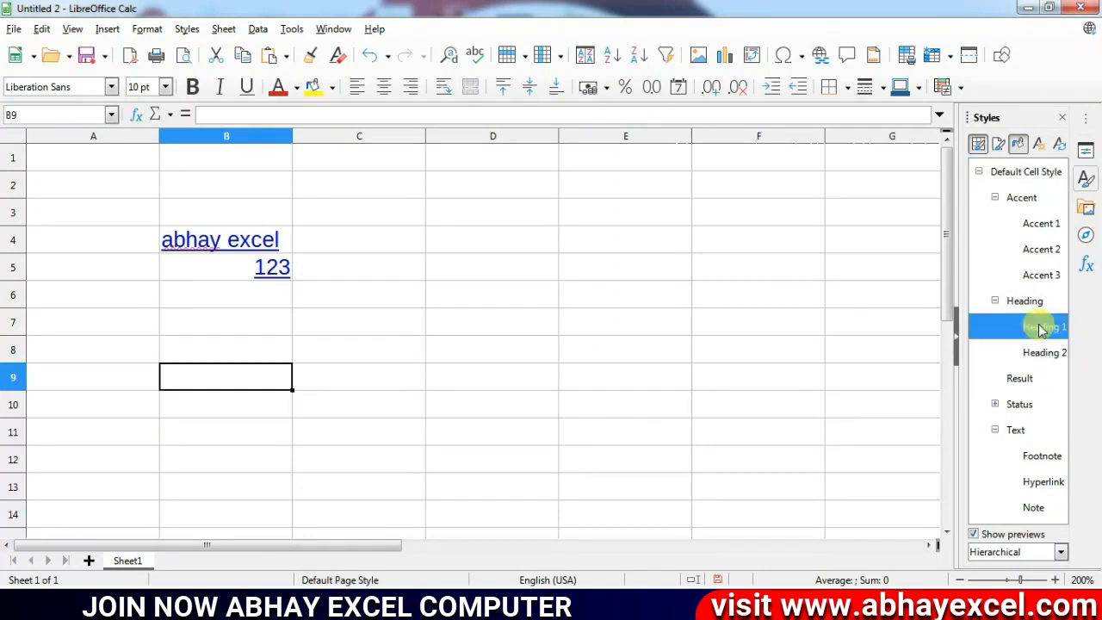
left_click(255, 268)
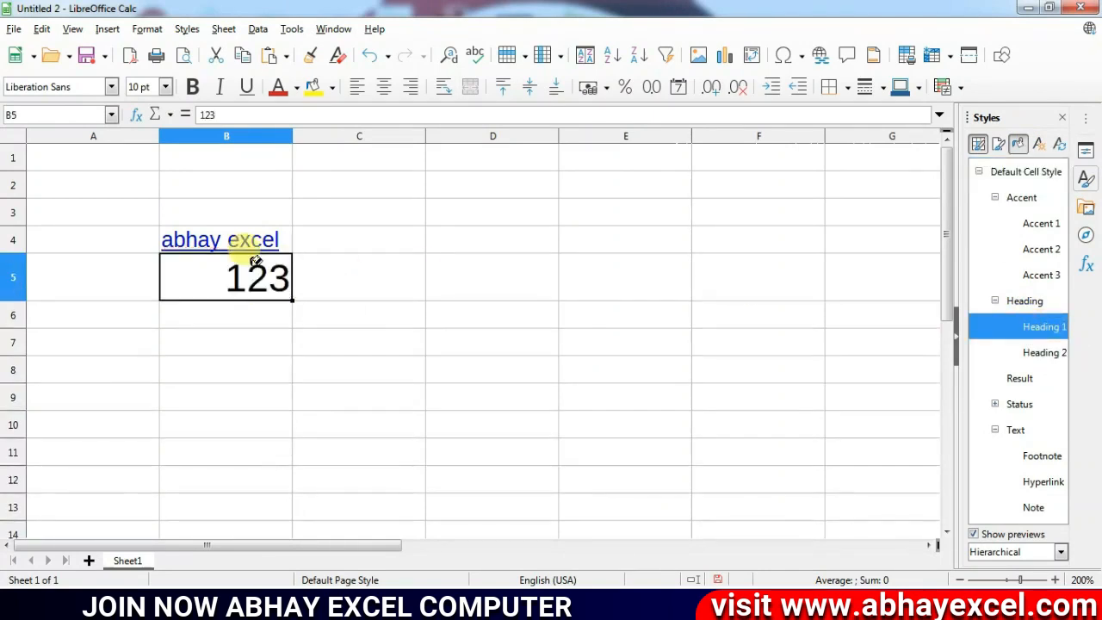
Step: Apply the Heading 1 style to cell B4 with Fill Format Mode
left_click(242, 242)
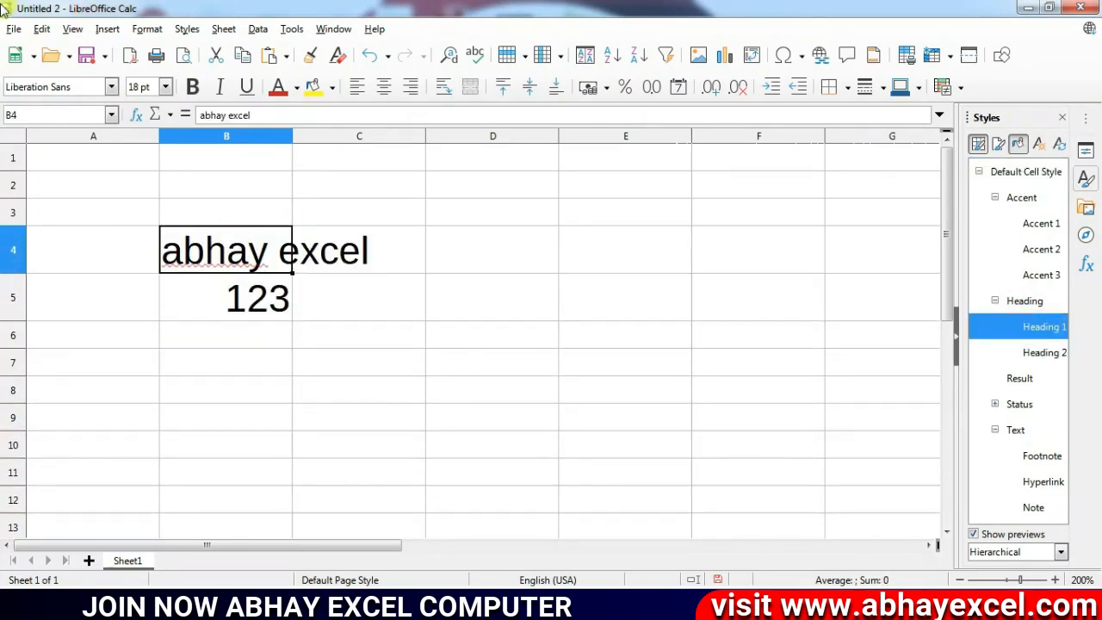
Step: Open the Navigator, move it over the middle of the sheet to view its categories, and close it
left_click(73, 28)
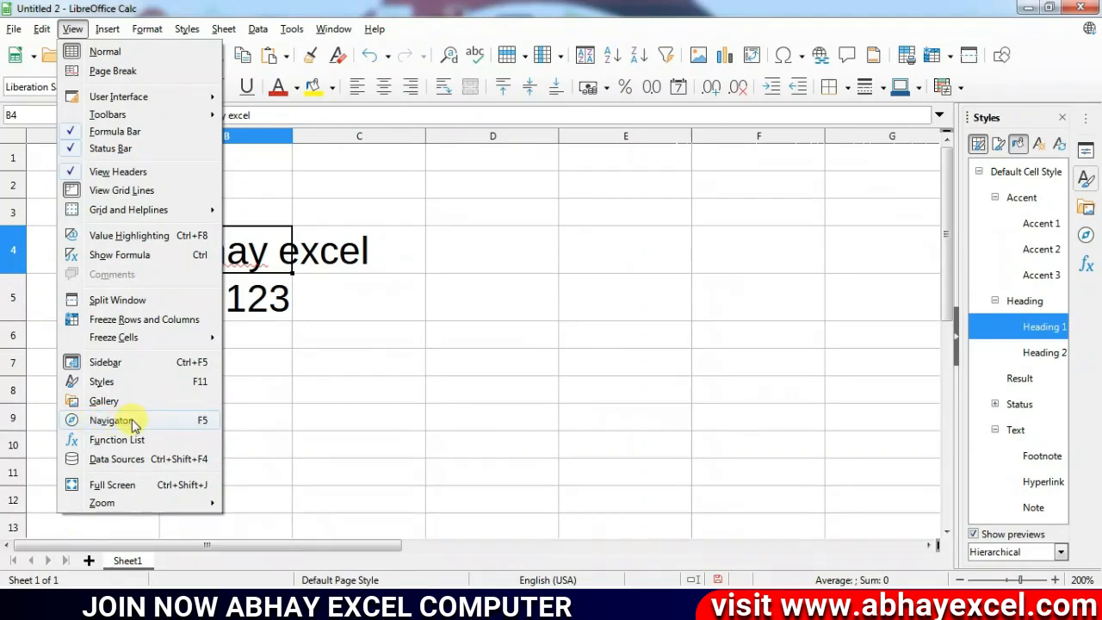
left_click(179, 426)
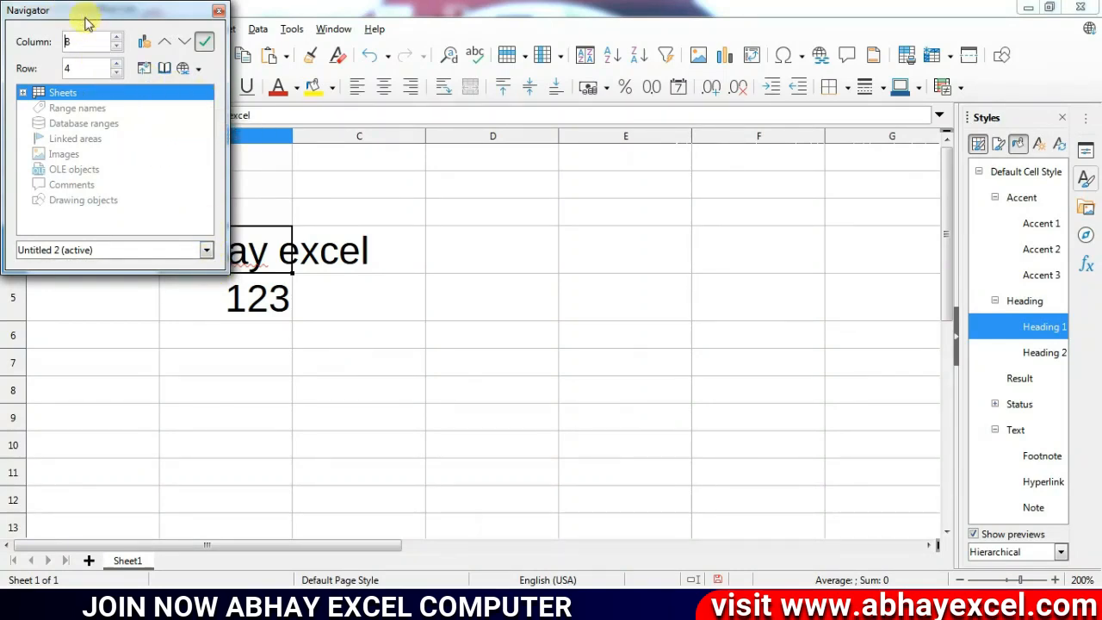
left_click_drag(73, 10, 417, 90)
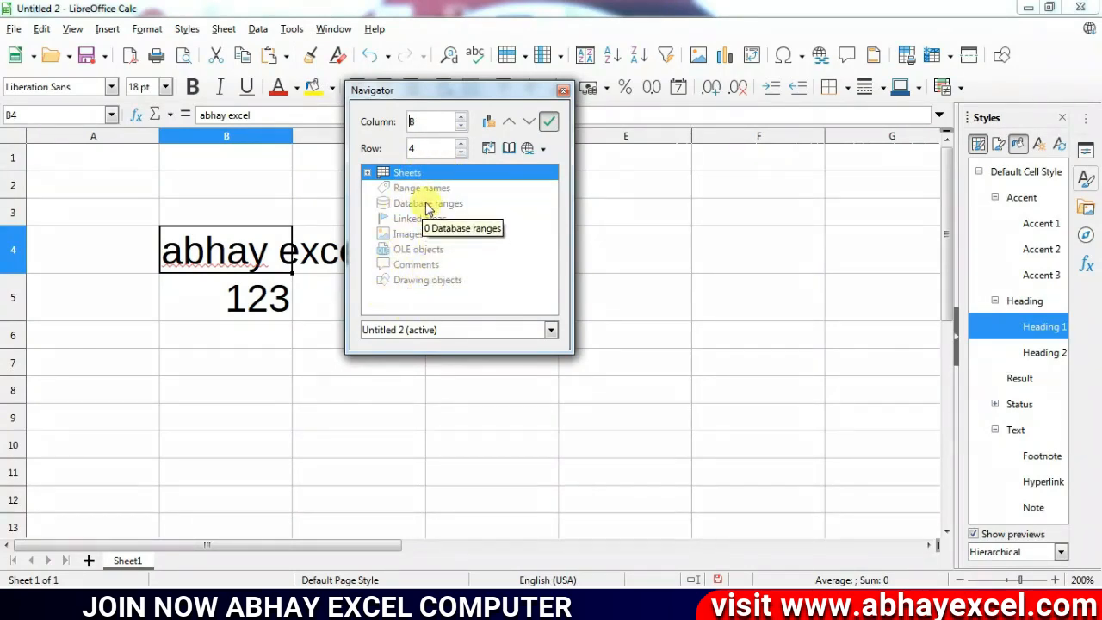
left_click(563, 90)
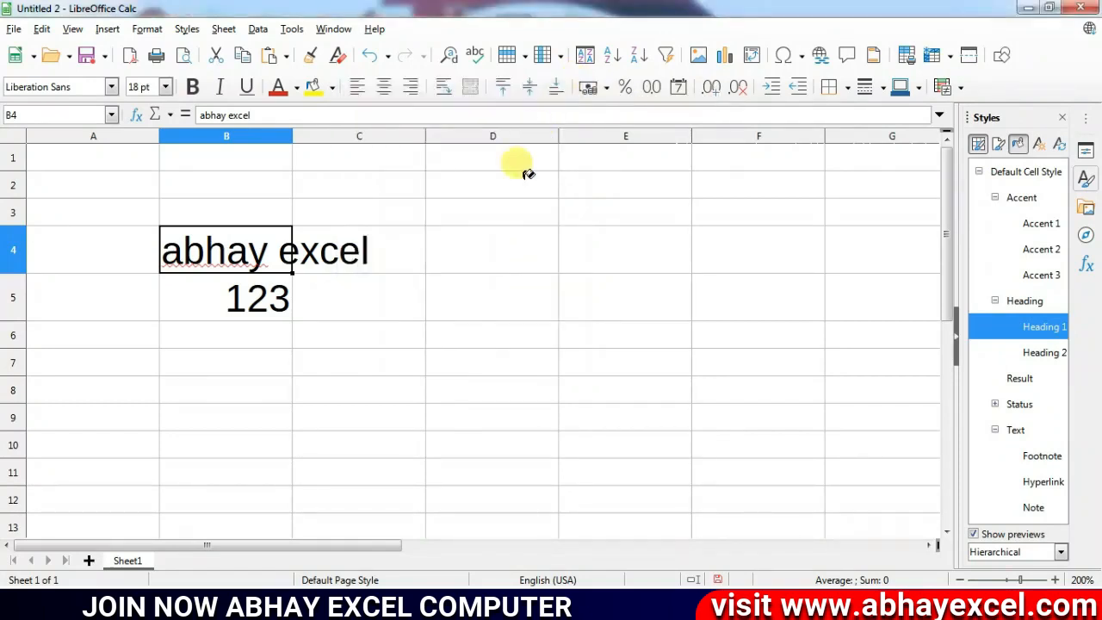
Step: Replace the Styles deck with the Function List and widen the sidebar
left_click(1062, 117)
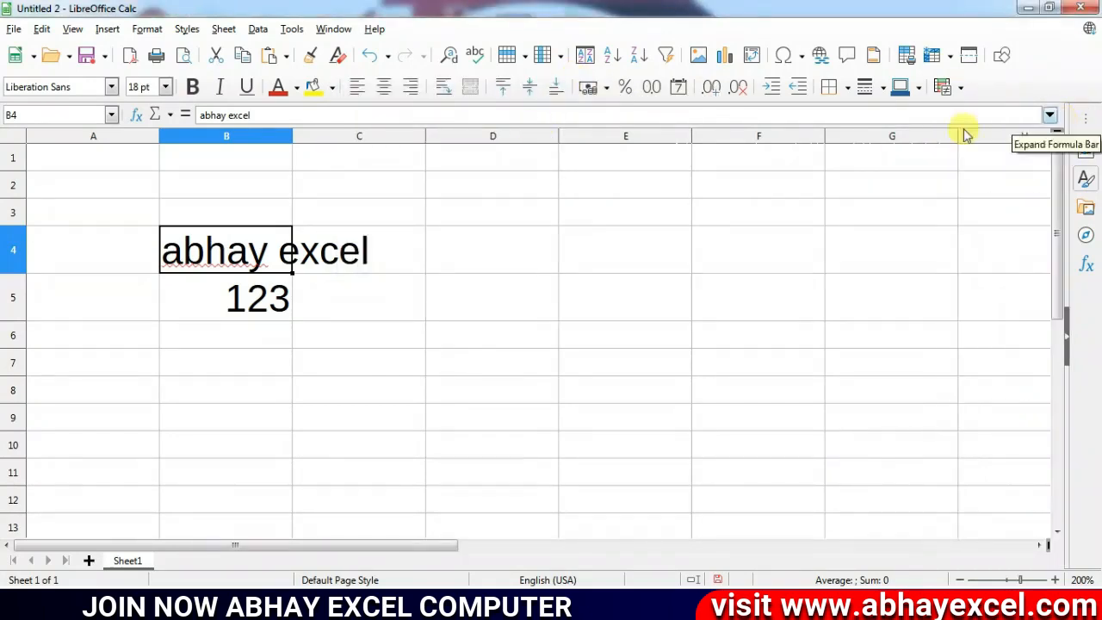
left_click(73, 31)
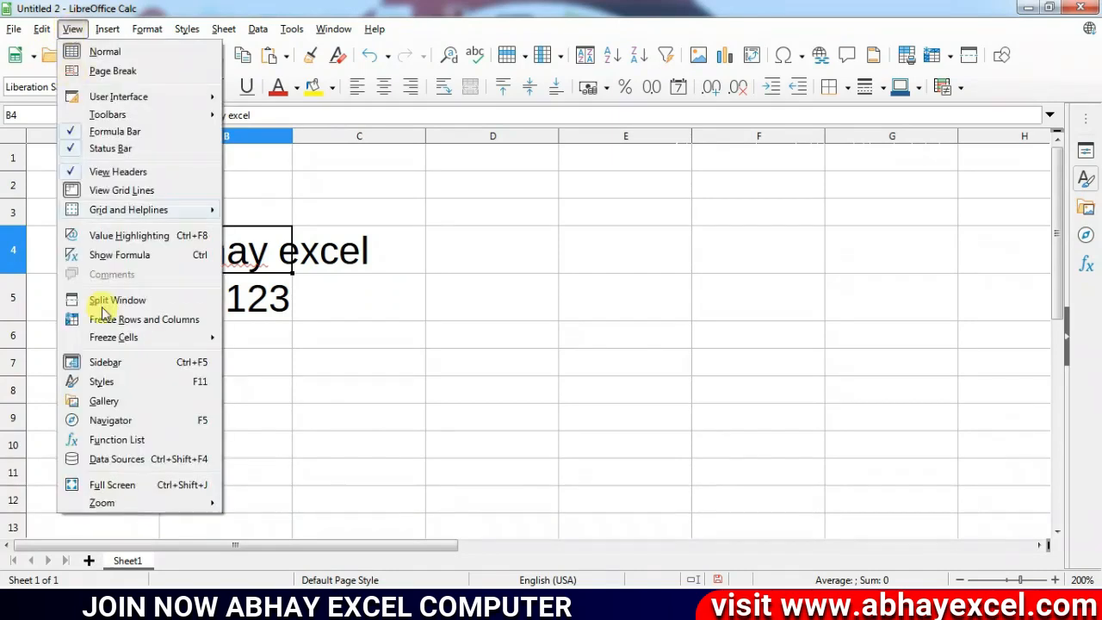
left_click(116, 440)
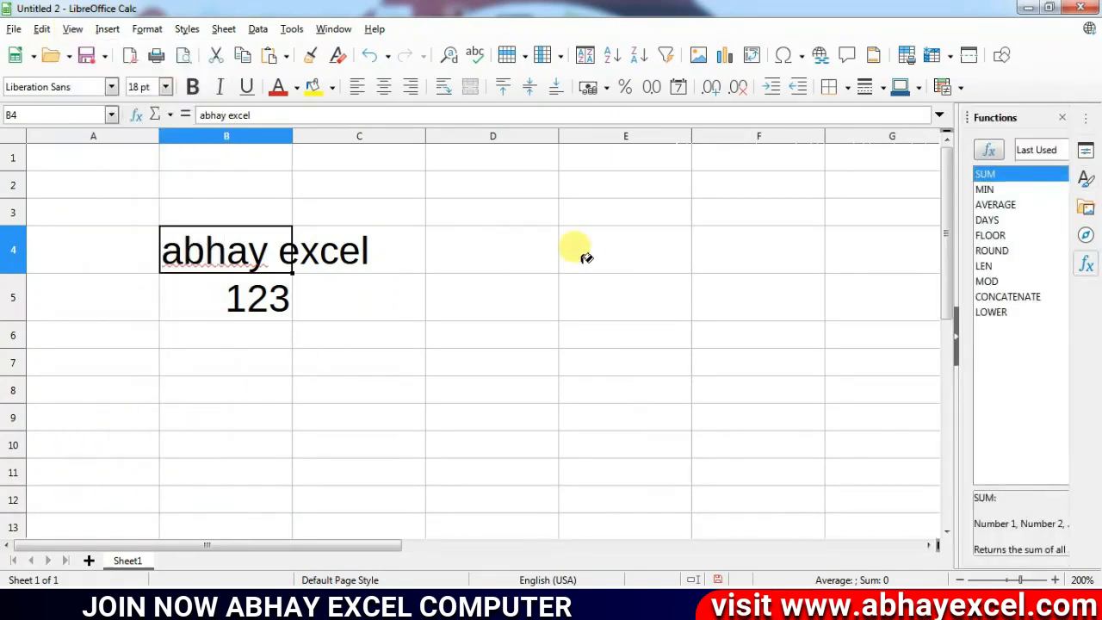
left_click_drag(954, 367, 918, 375)
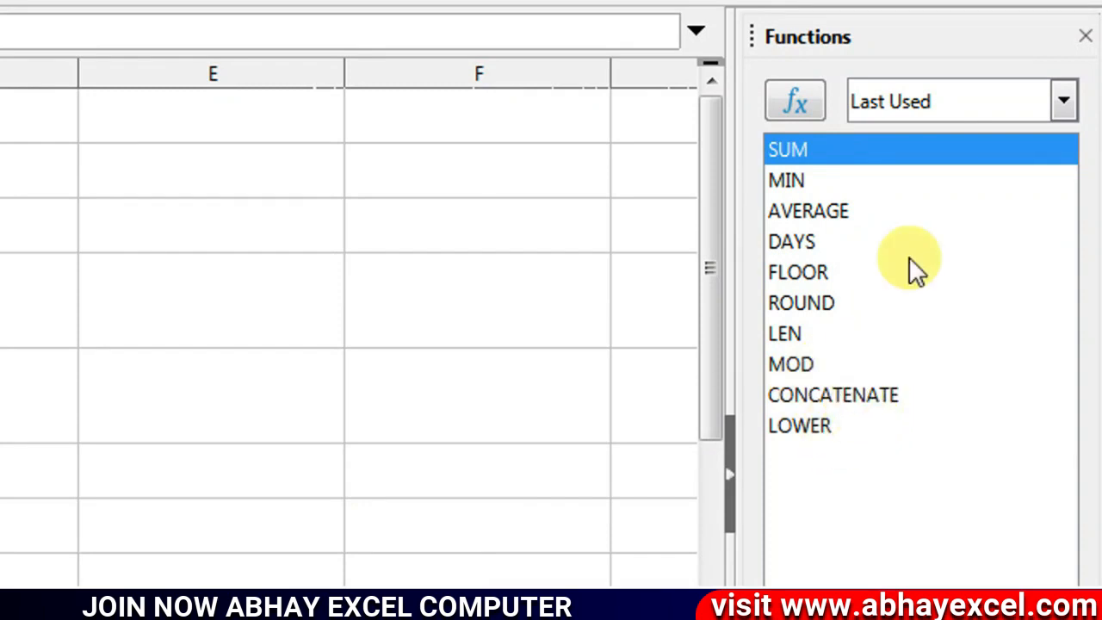
Step: Set the function category to All and browse the complete list of functions
left_click(957, 102)
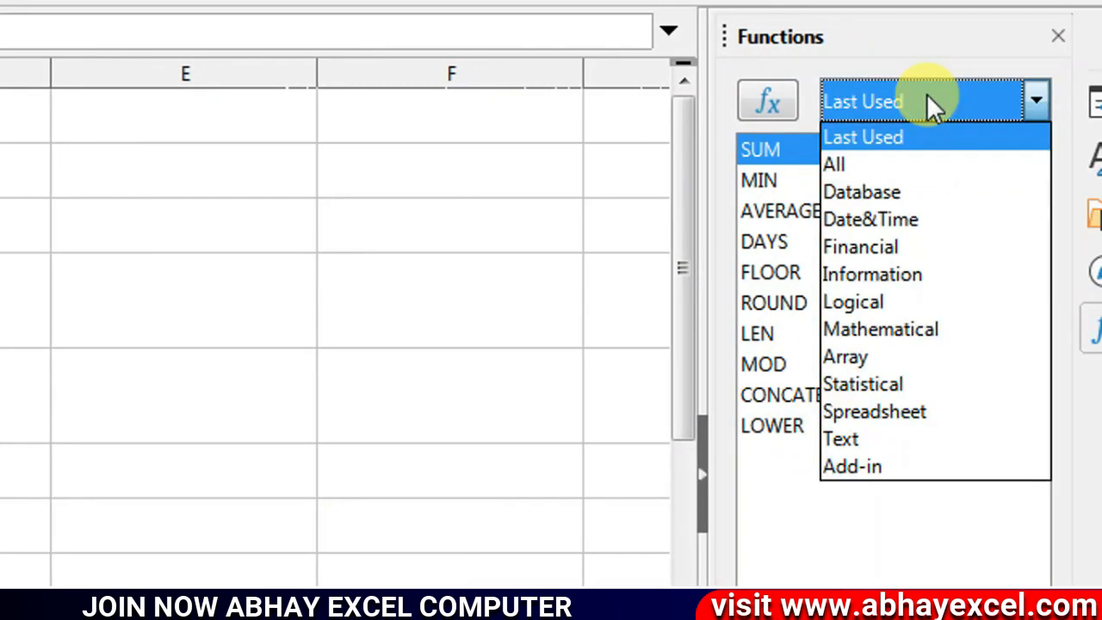
left_click(863, 166)
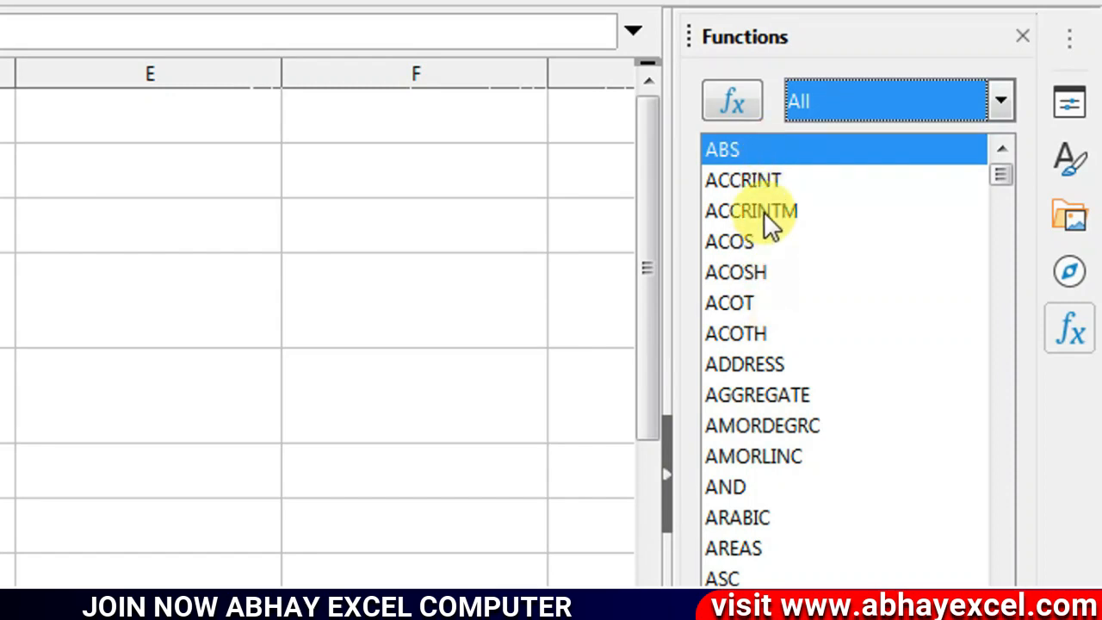
scroll(772, 277, "down", 6)
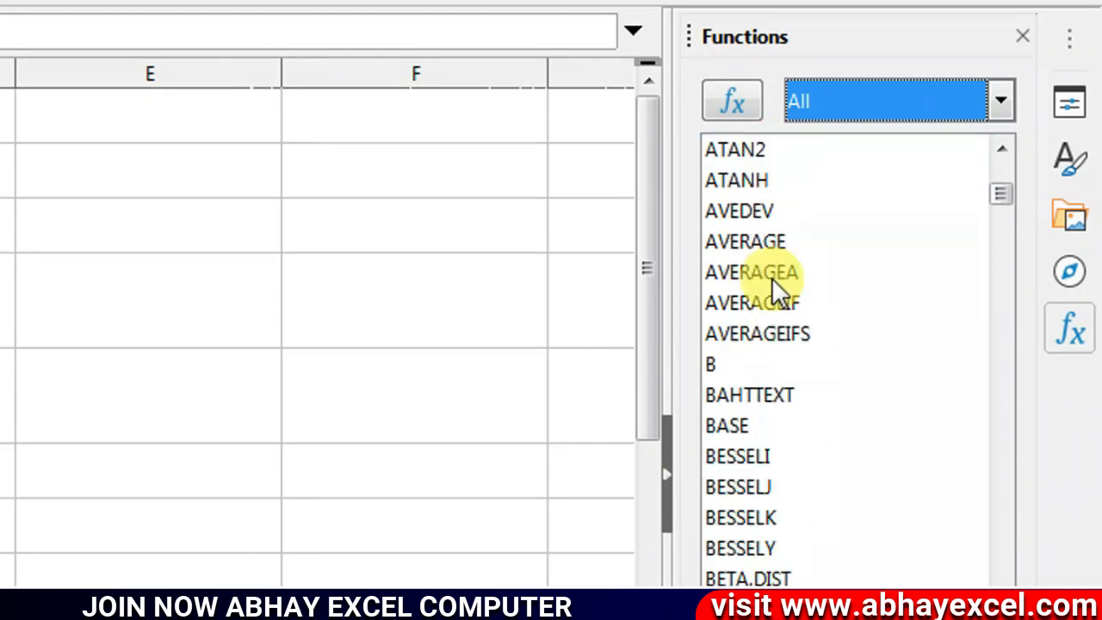
scroll(771, 277, "down", 20)
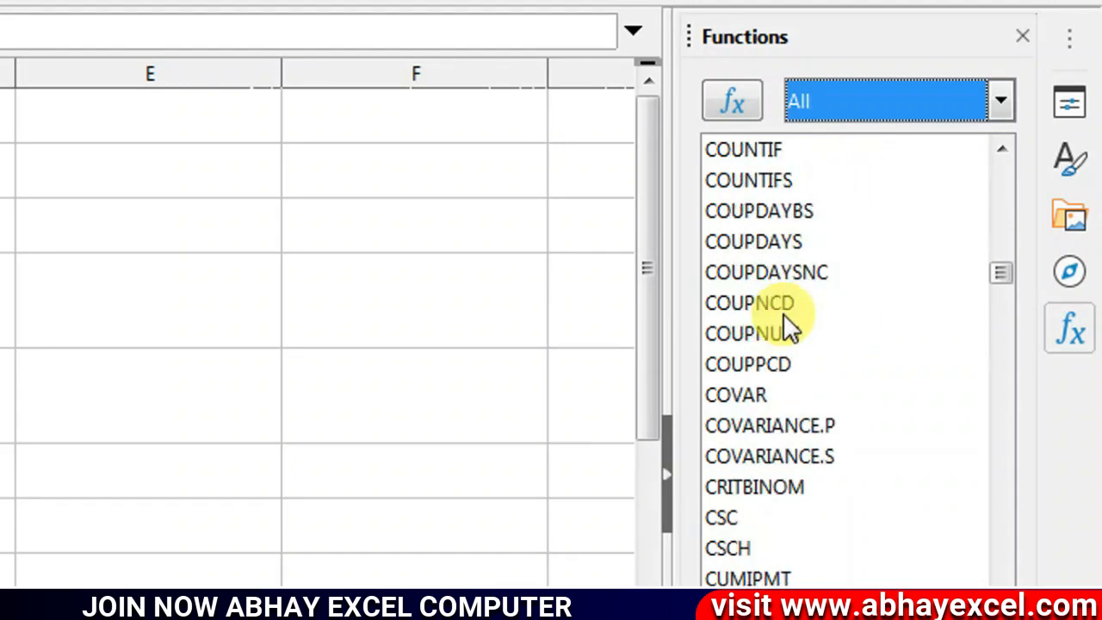
scroll(784, 320, "down", 20)
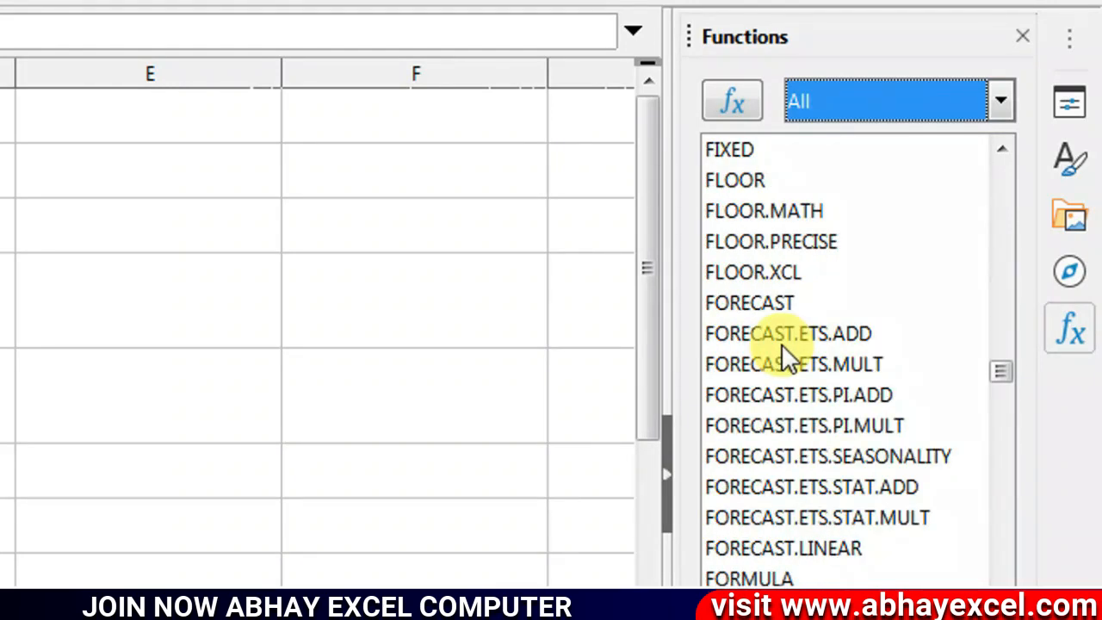
scroll(781, 343, "down", 20)
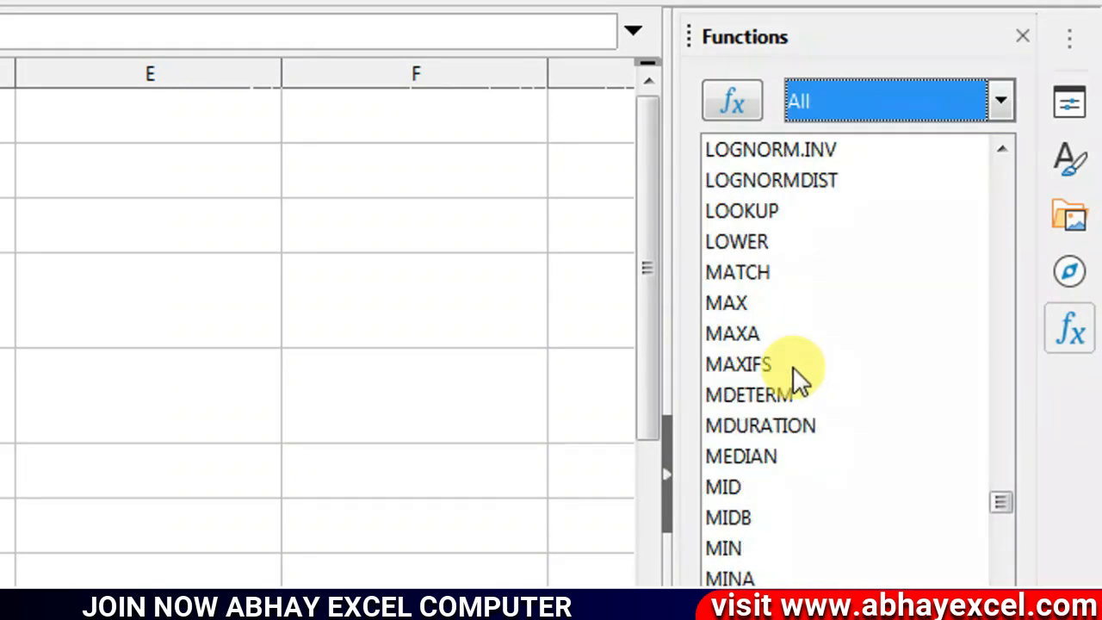
scroll(794, 375, "down", 20)
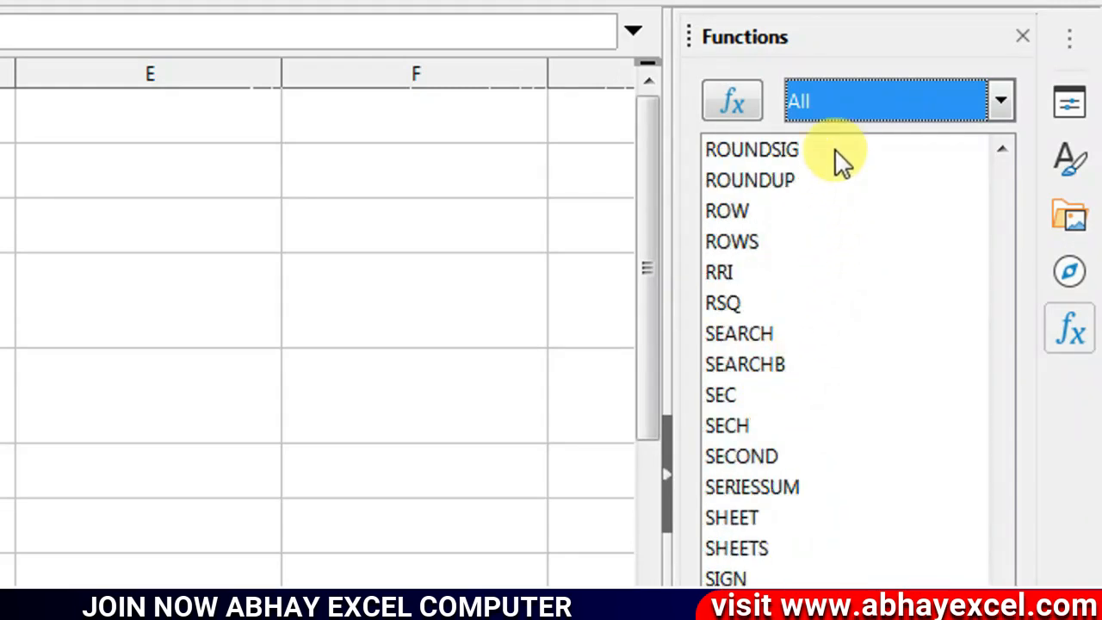
Step: List the Date&Time functions, and browse the functions in the Financial category
left_click(839, 105)
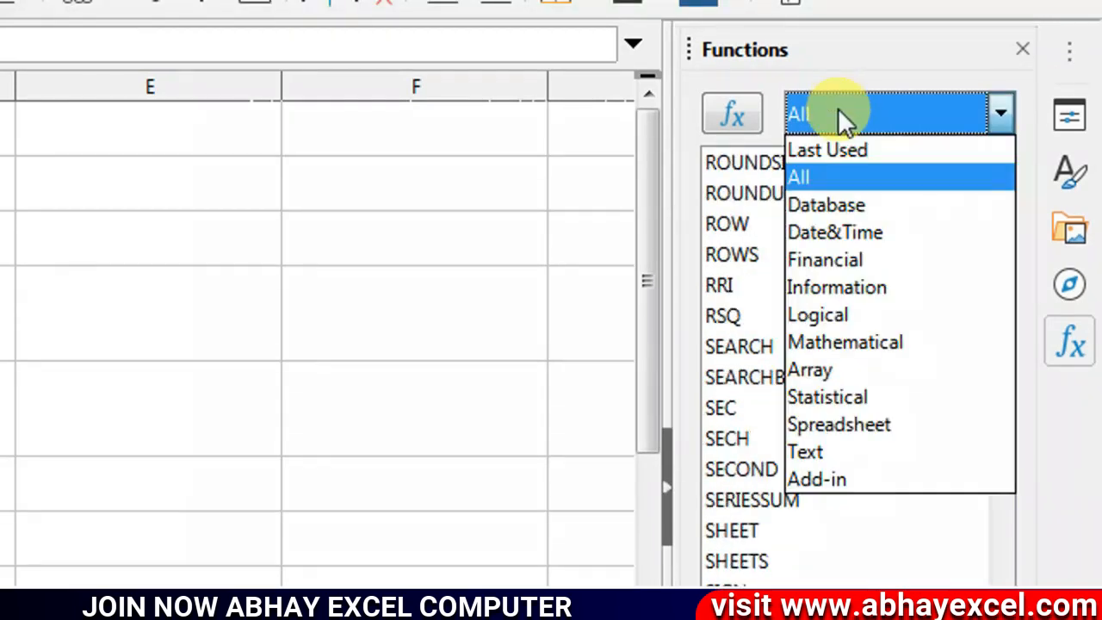
left_click(905, 231)
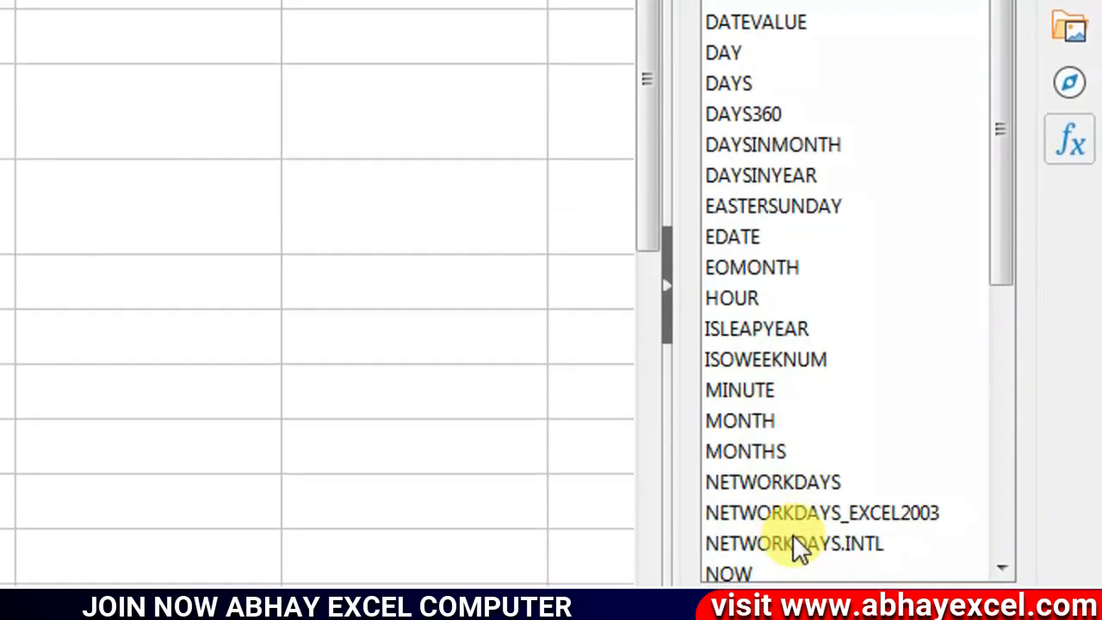
left_click(857, 90)
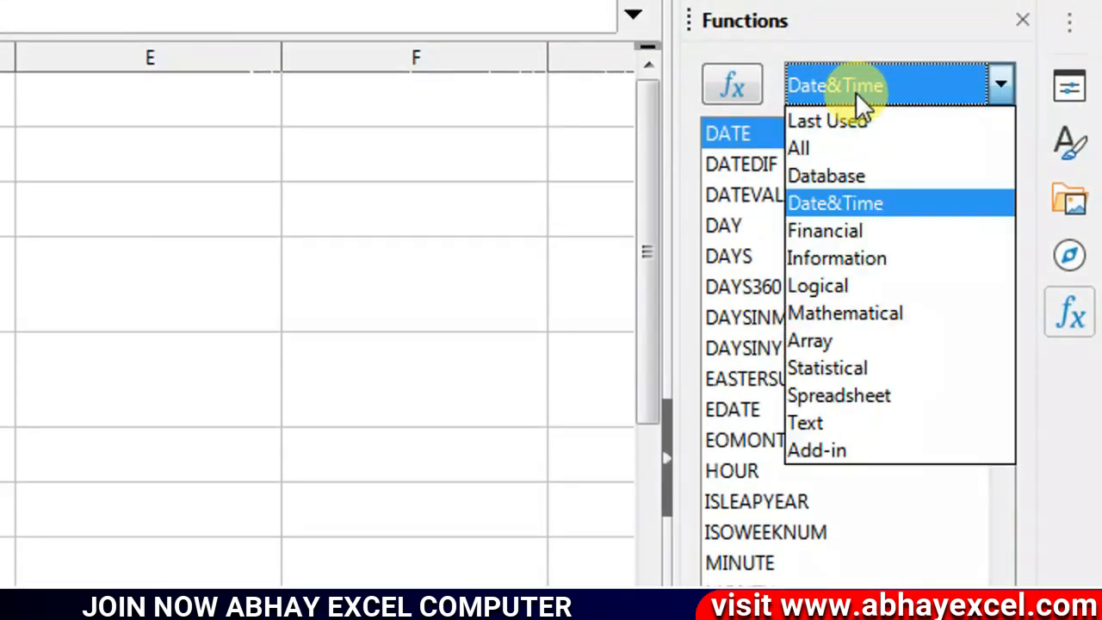
left_click(828, 229)
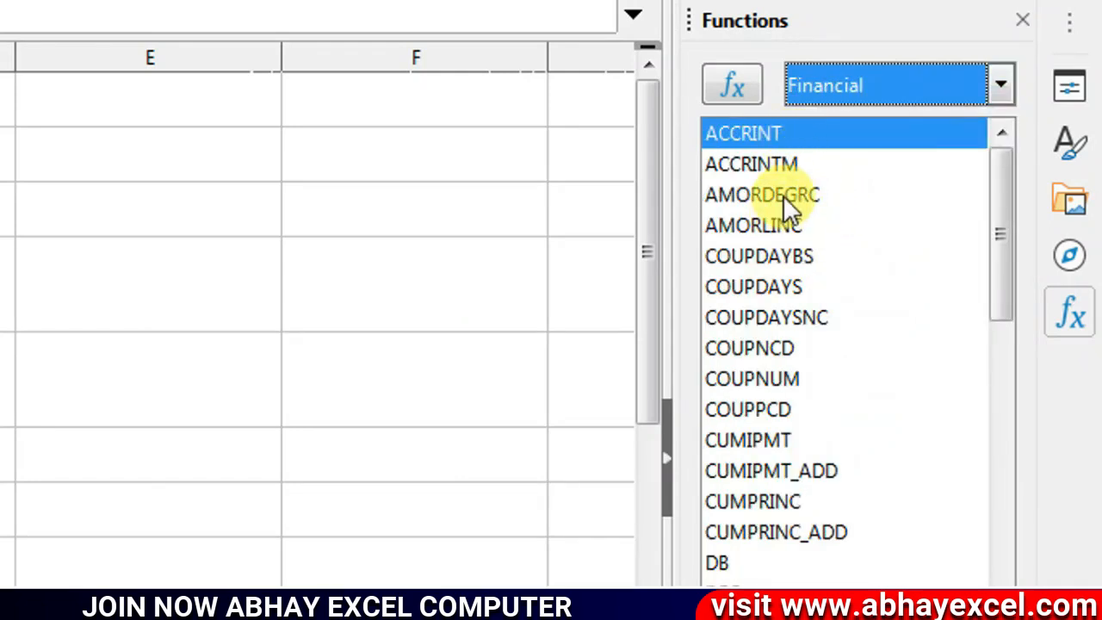
scroll(784, 194, "down", 3)
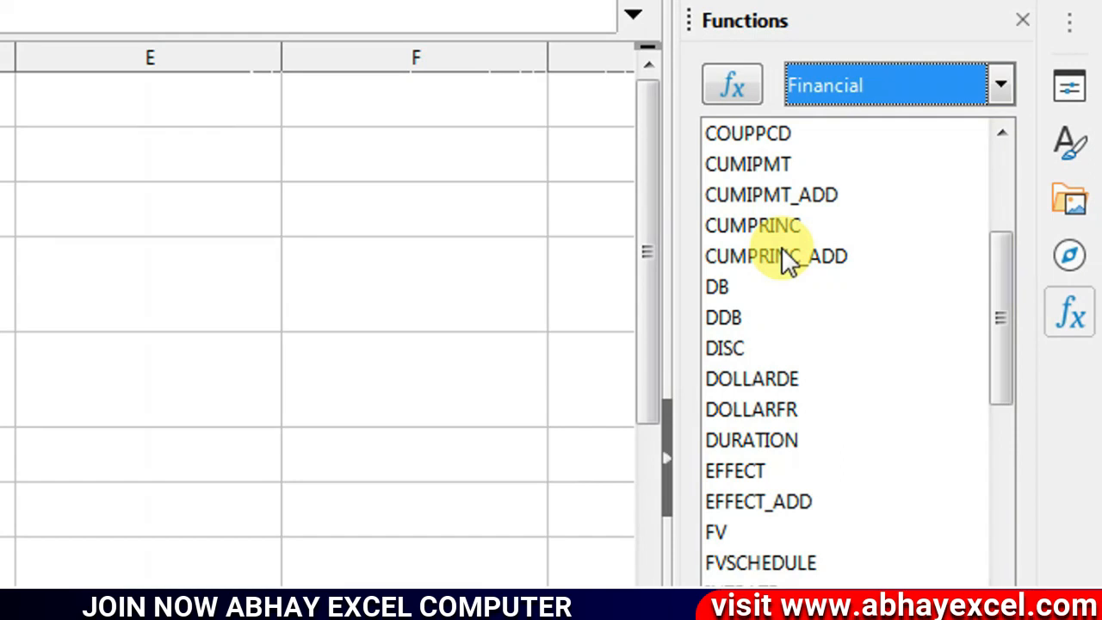
scroll(787, 263, "down", 1)
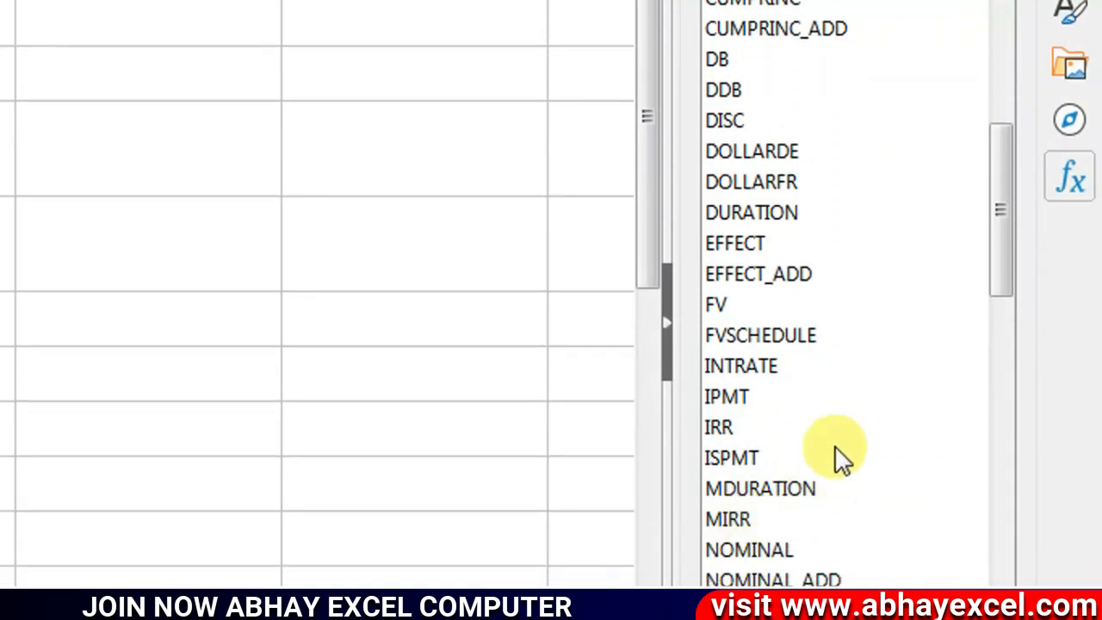
scroll(790, 258, "down", 10)
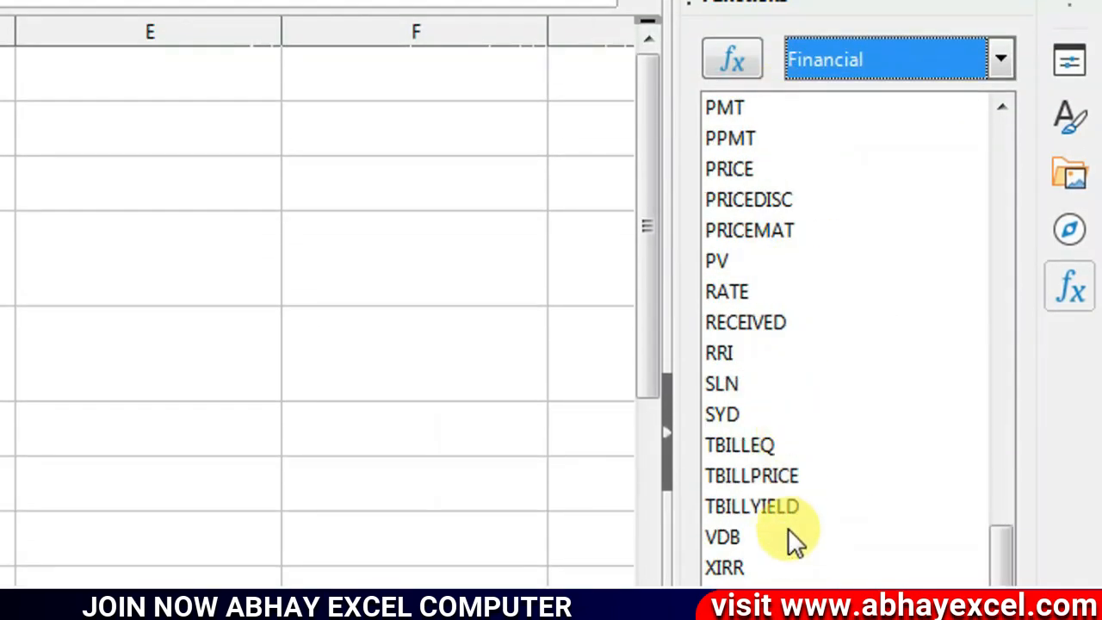
scroll(787, 528, "up", 10)
left_click(877, 57)
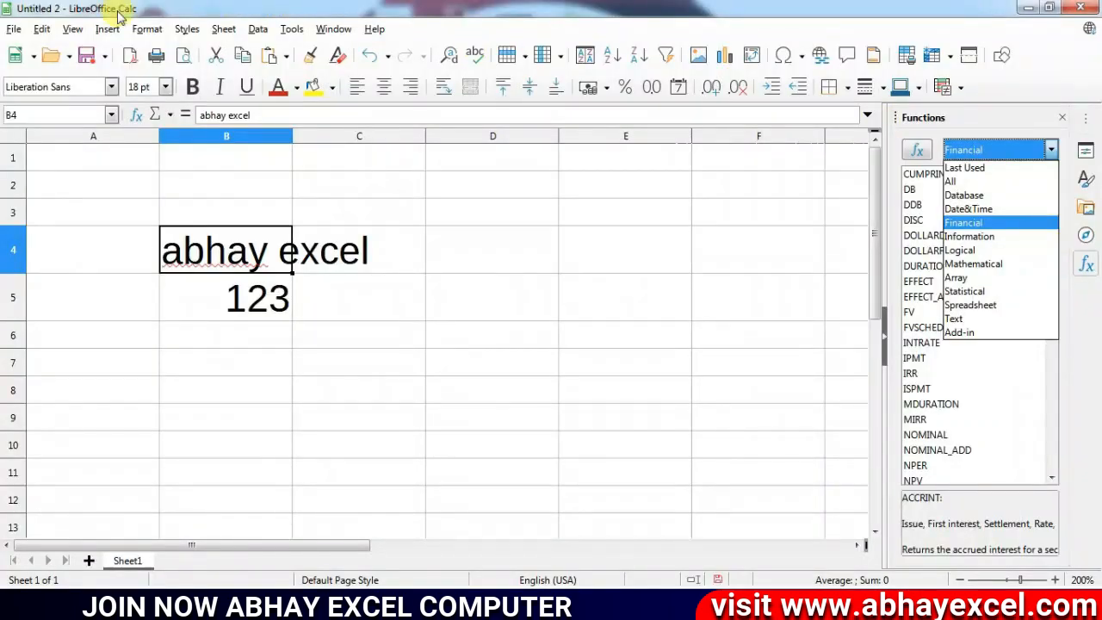
Step: Show the data sources, open the Bibliography database file for editing in LibreOffice Base, and close it
left_click(71, 28)
left_click(72, 28)
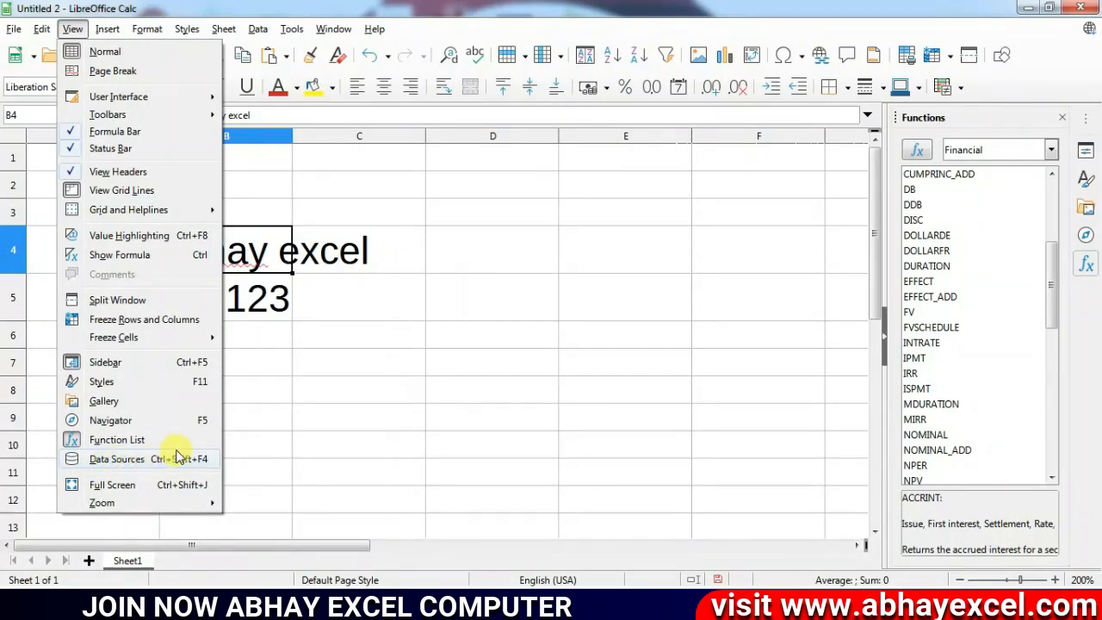
left_click(157, 465)
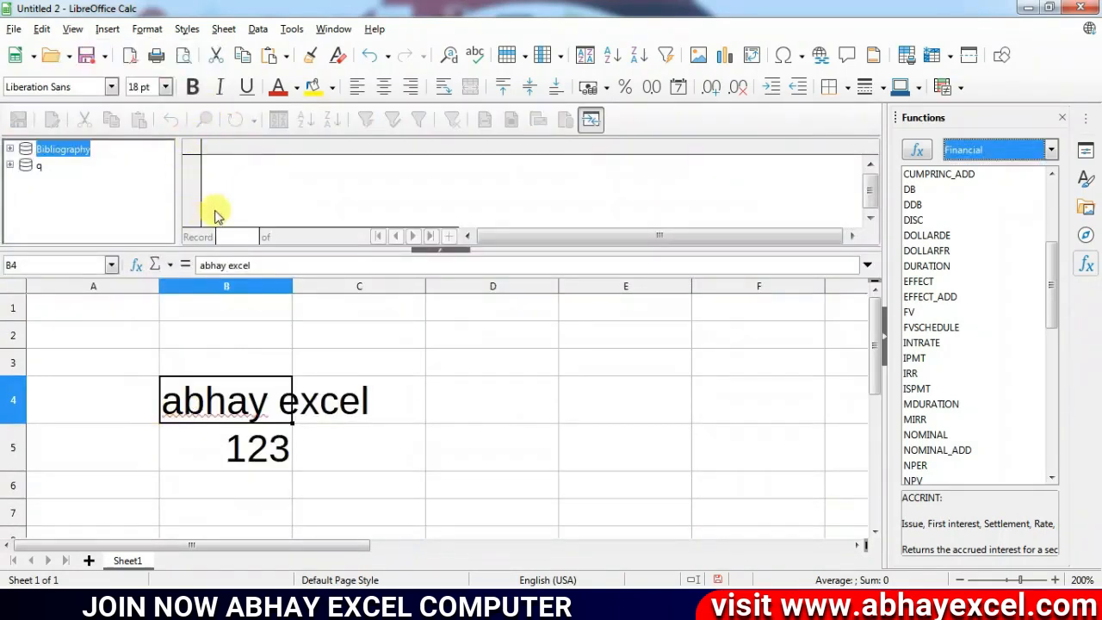
right_click(39, 148)
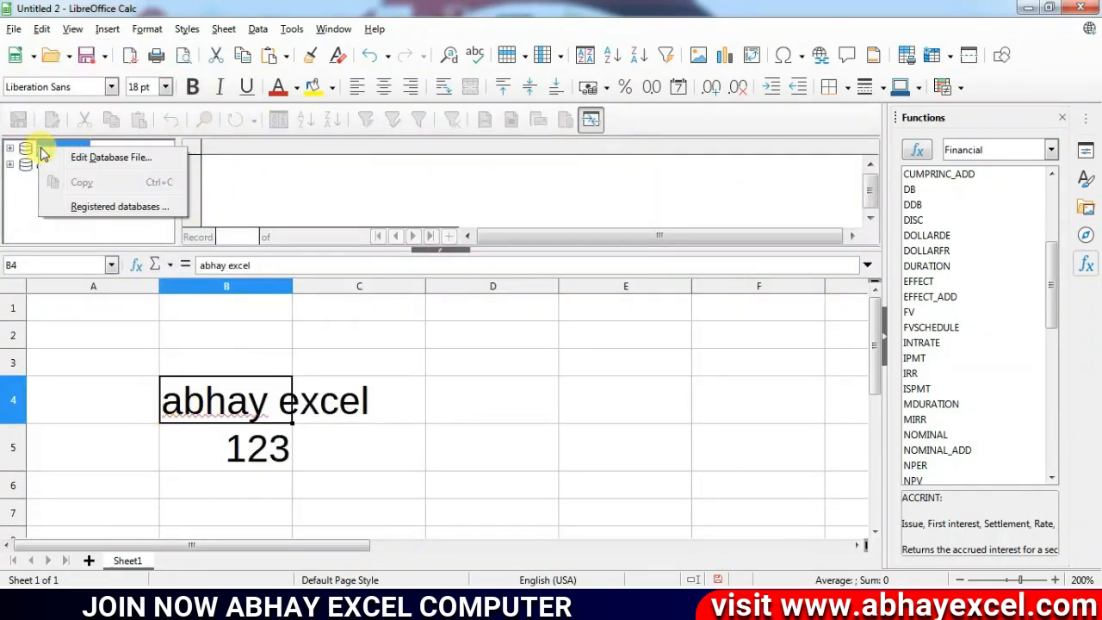
left_click(99, 162)
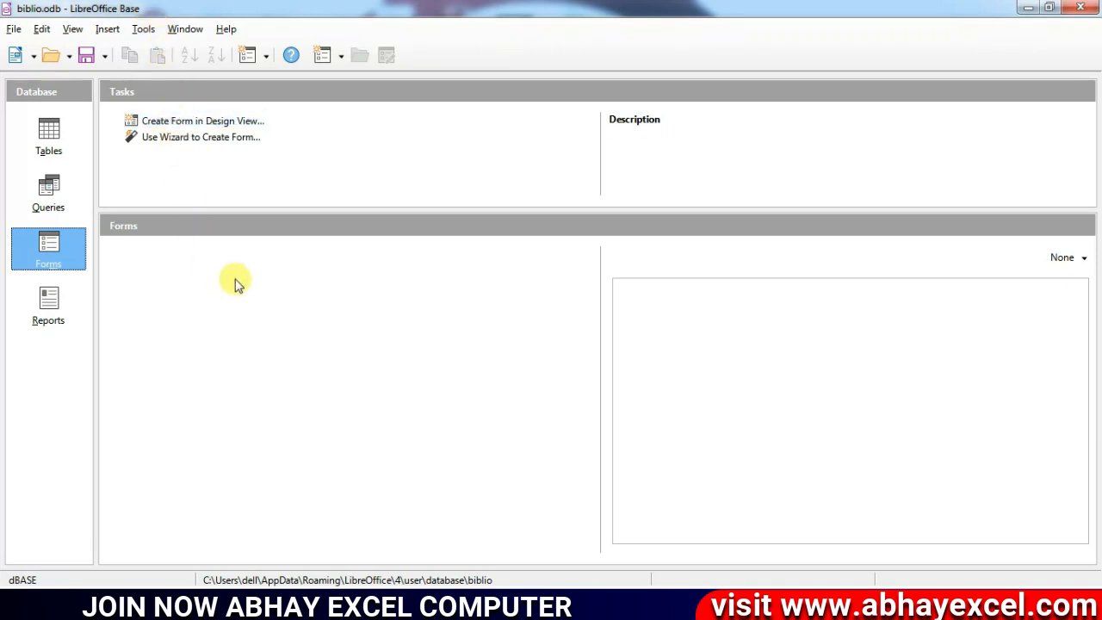
left_click(1081, 10)
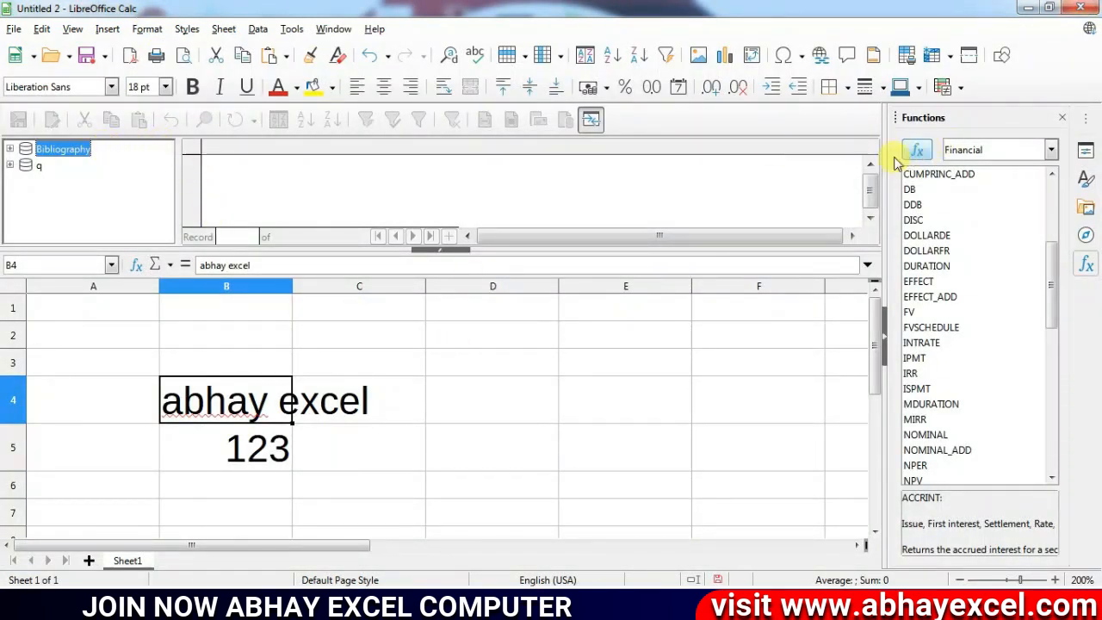
Step: Close the Functions deck and hide the data sources
left_click(1061, 117)
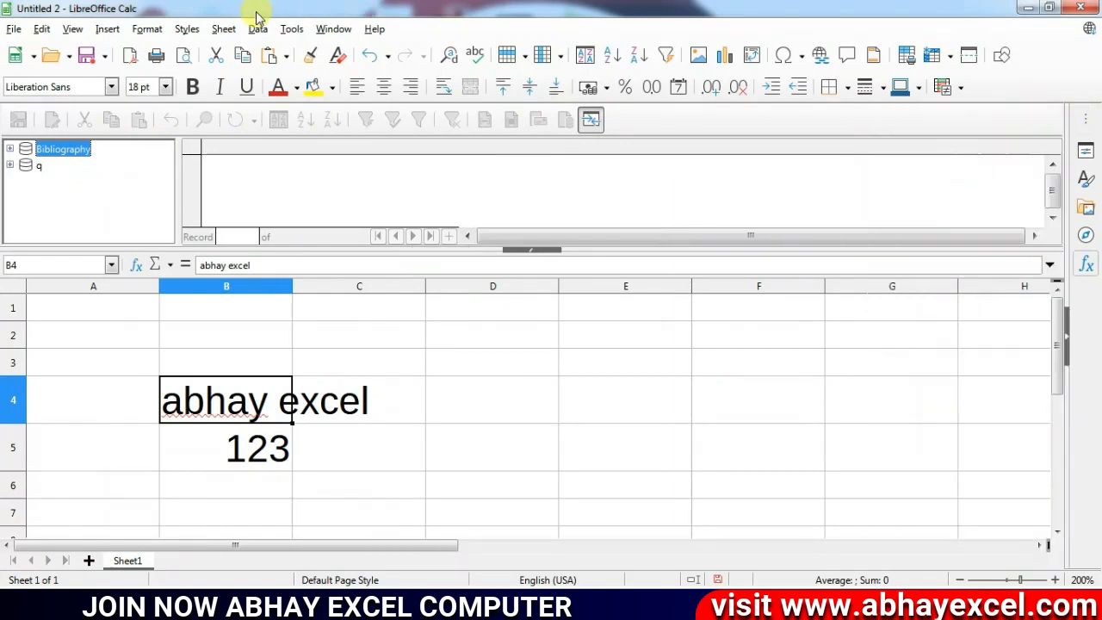
left_click(74, 28)
left_click(116, 460)
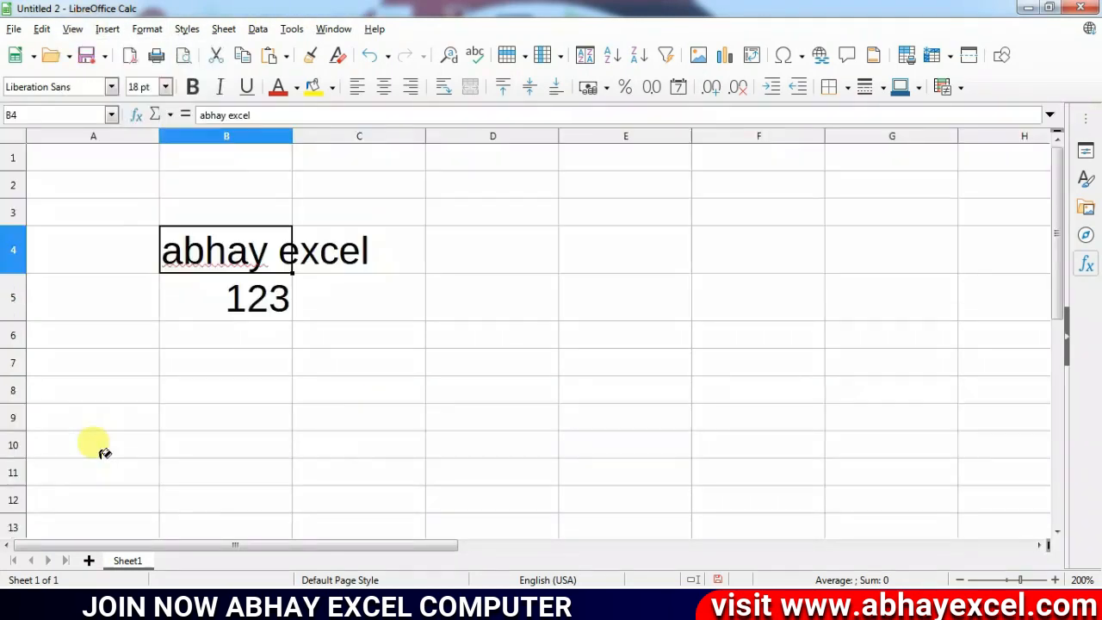
Step: Try the Heading 1 style on empty cell B7 and undo it
left_click(186, 362)
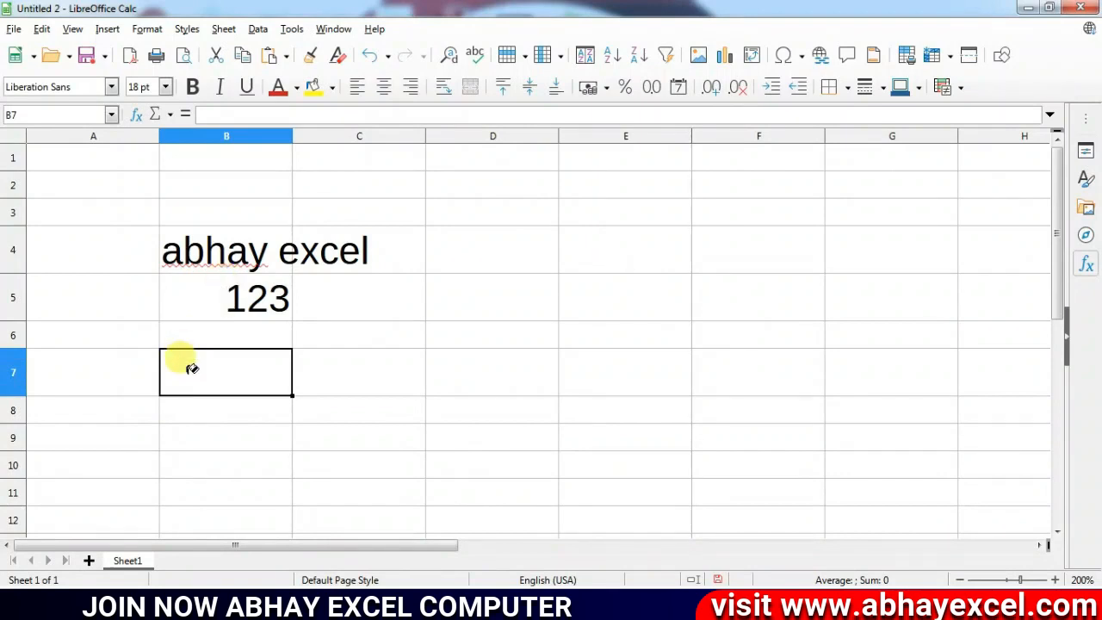
key("ctrl+z")
Step: Switch the spreadsheet to Full Screen view
left_click(43, 28)
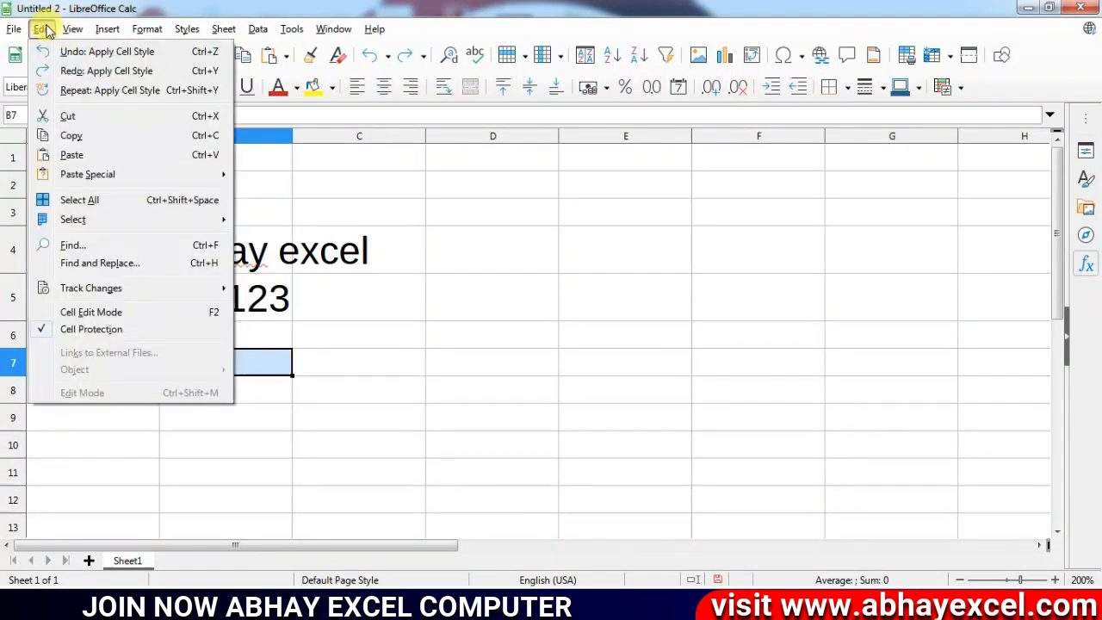
mouse_move(73, 31)
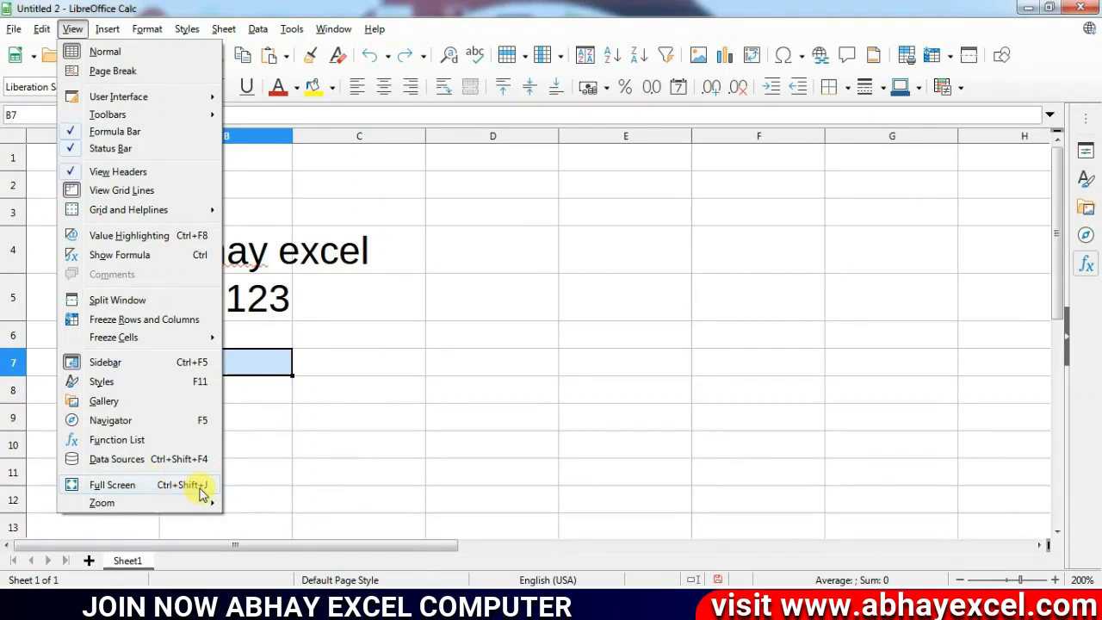
left_click(131, 487)
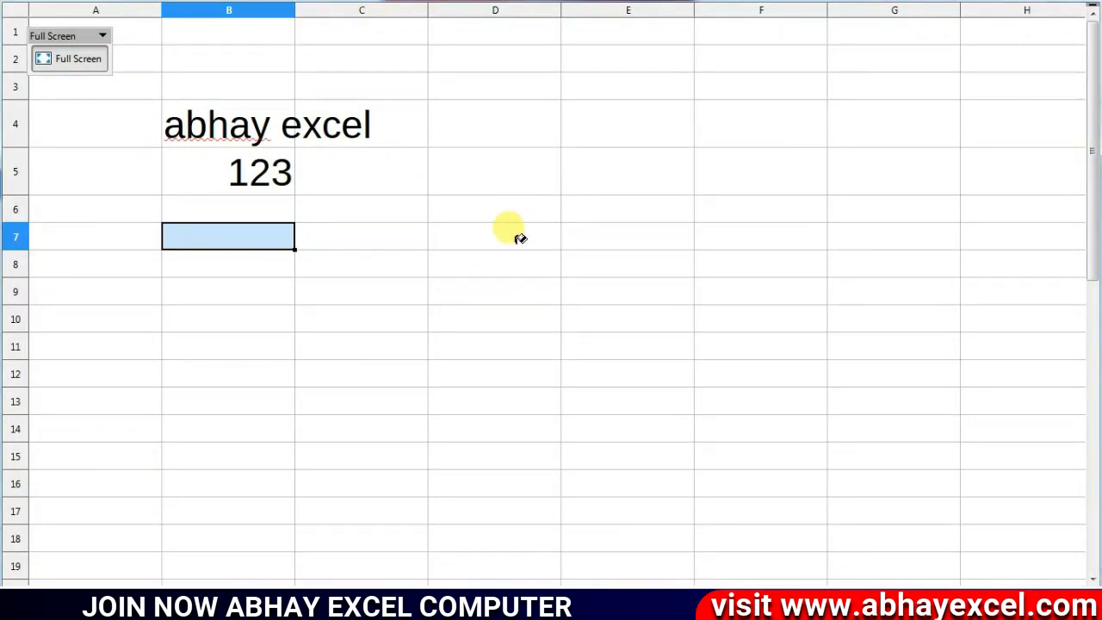
Step: Exit the Full Screen view and set the sheet's zoom factor to the preset 100%
key("ctrl+shift+j")
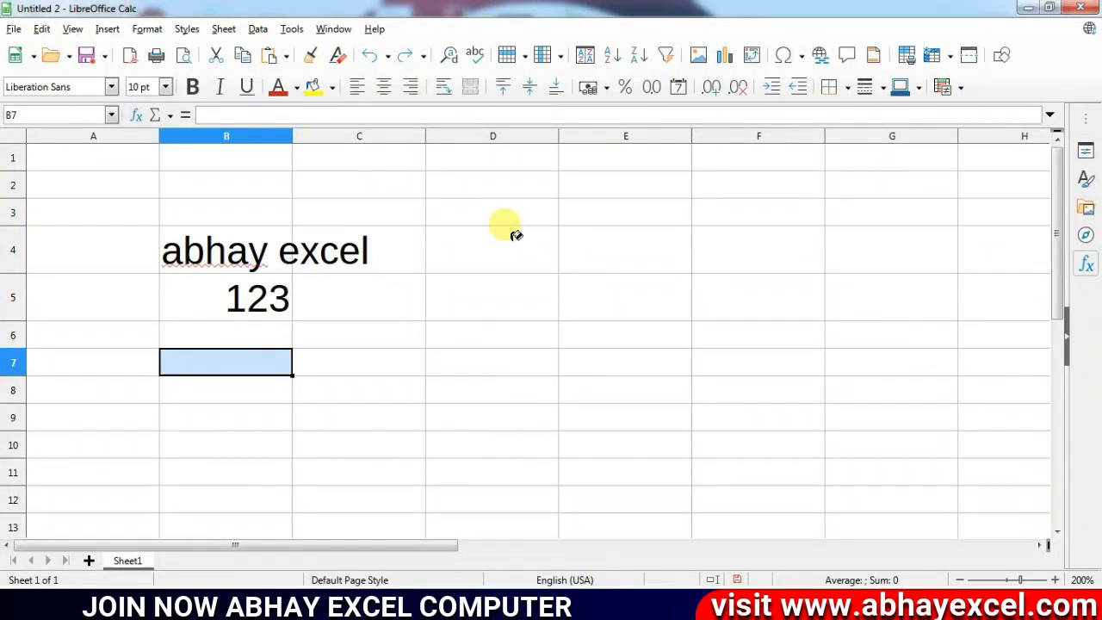
left_click(66, 31)
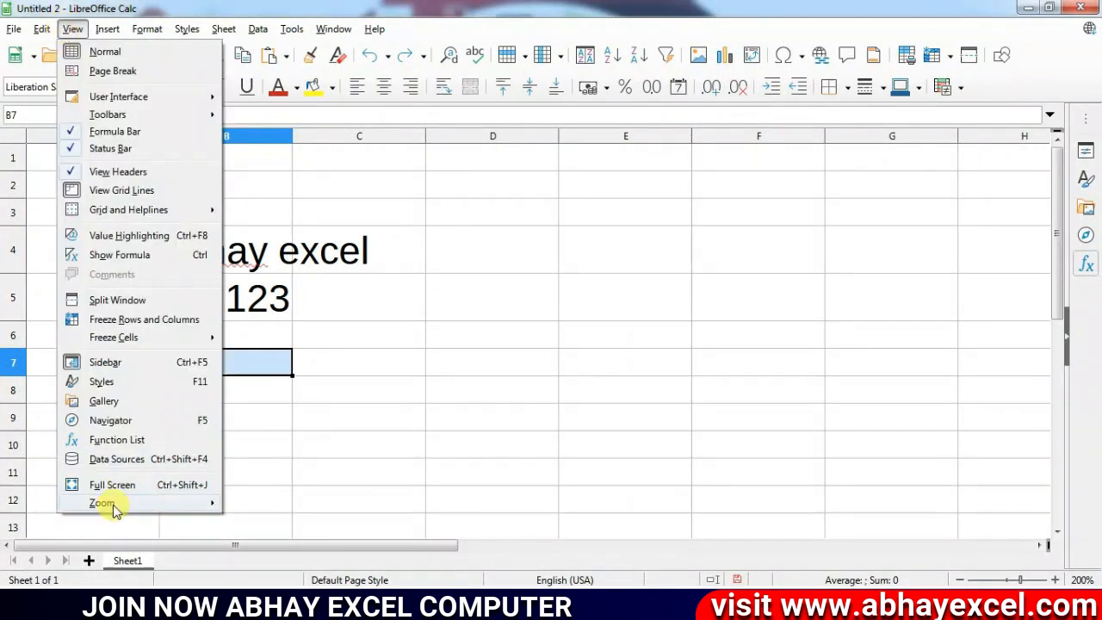
mouse_move(115, 508)
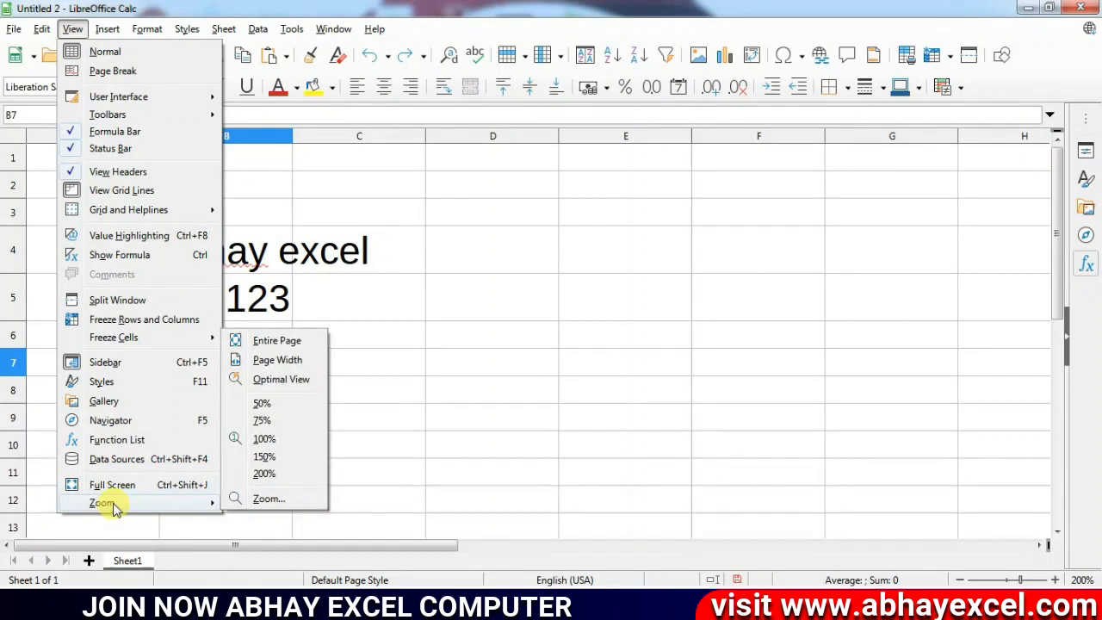
left_click(267, 499)
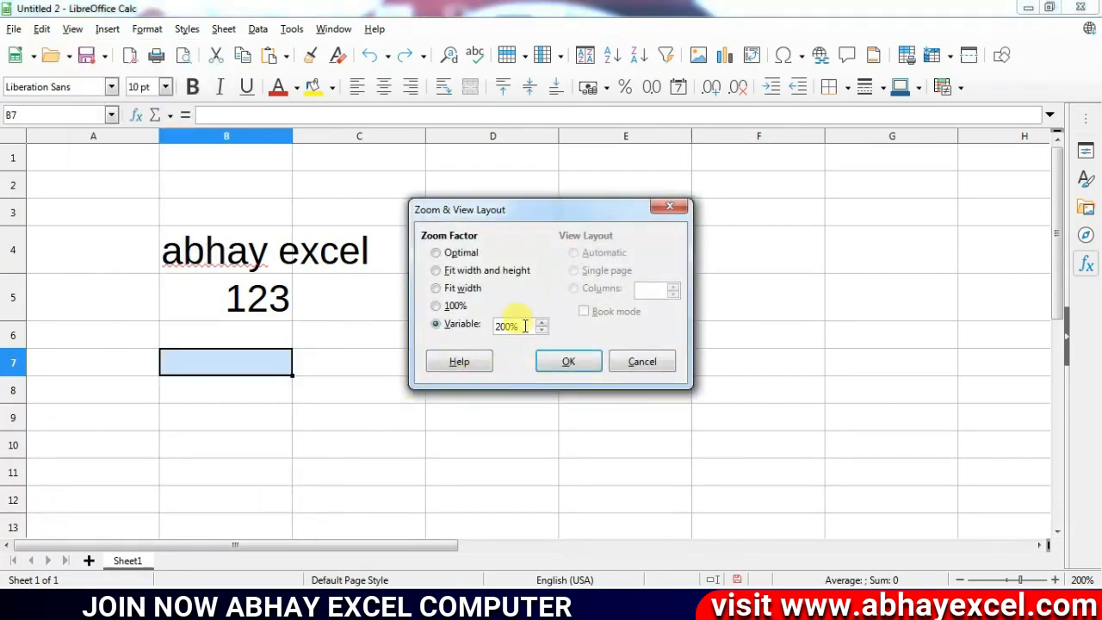
left_click(449, 307)
left_click(565, 363)
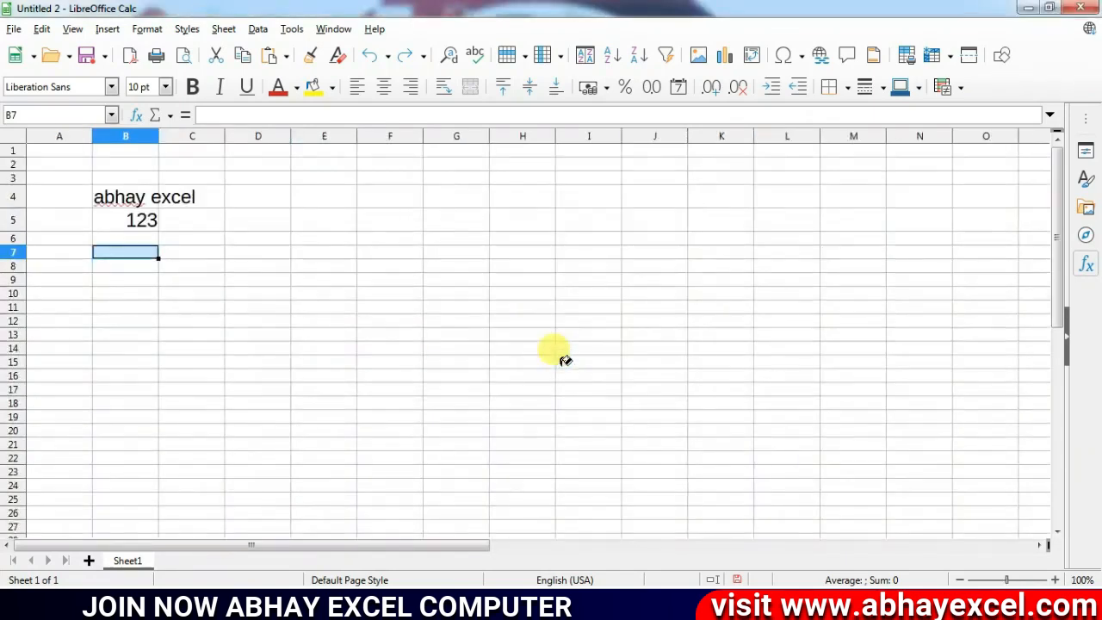
Step: Try to enlarge the sheet by applying a variable zoom factor of 500%
left_click(74, 31)
mouse_move(121, 504)
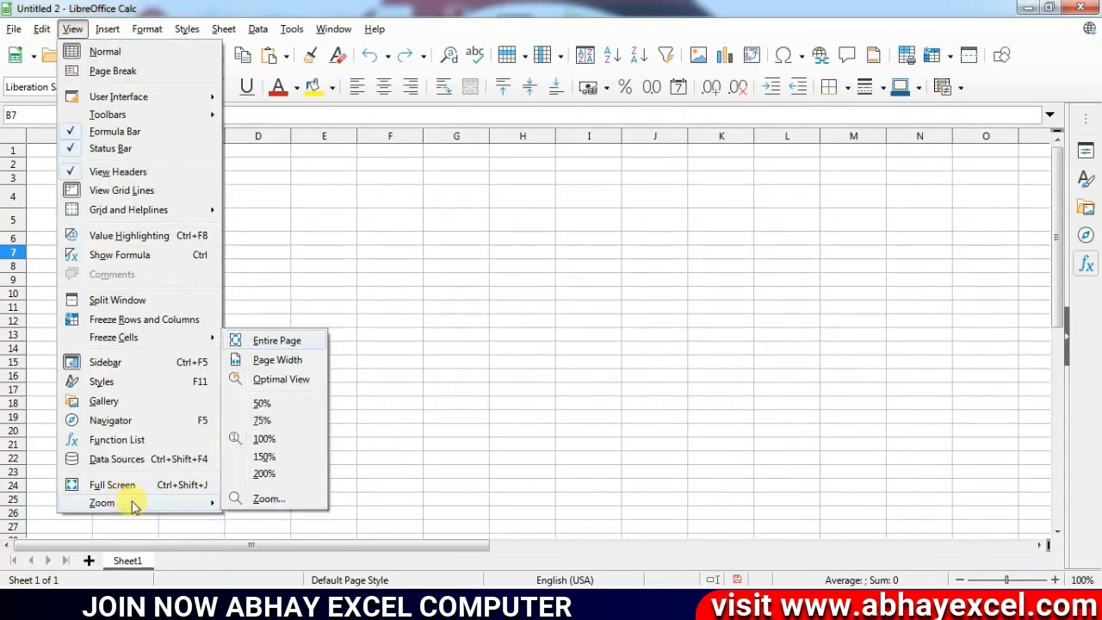
left_click(267, 500)
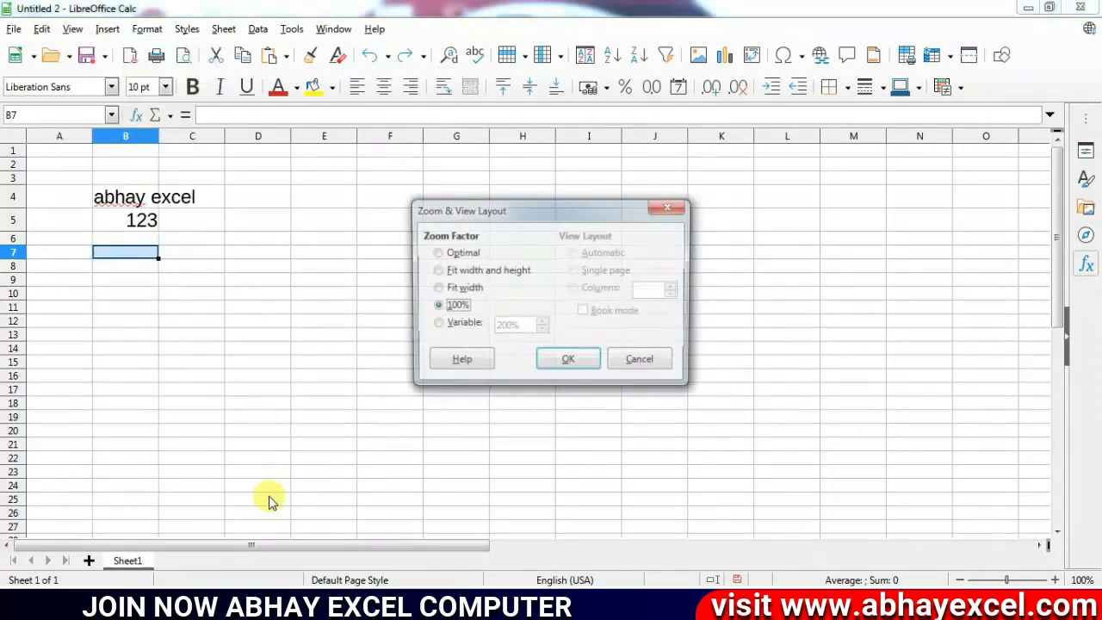
left_click(454, 327)
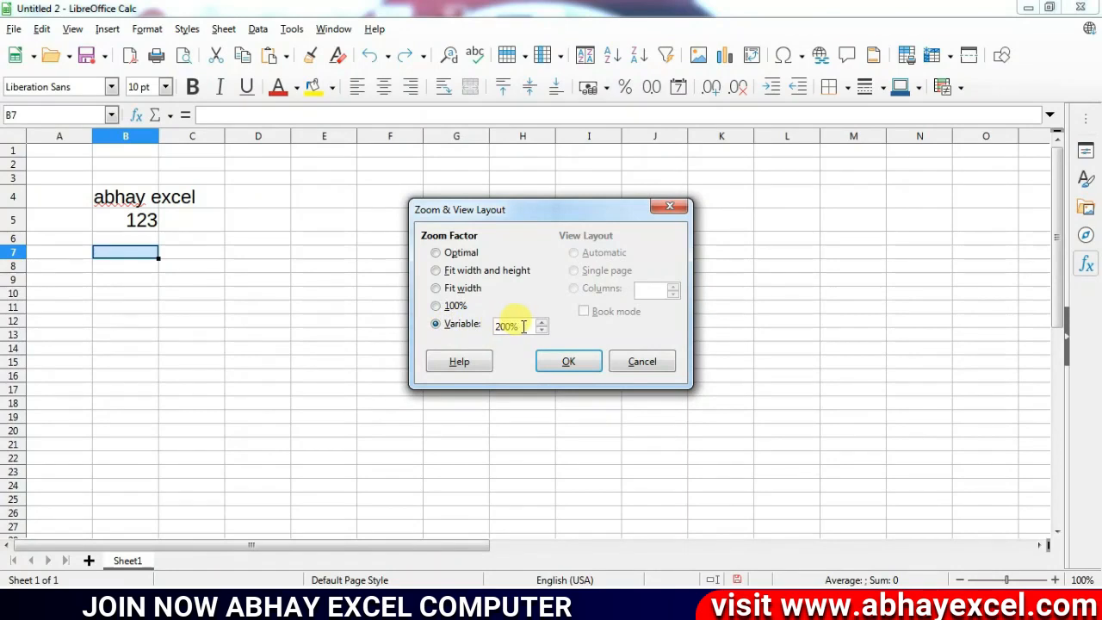
left_click(449, 325)
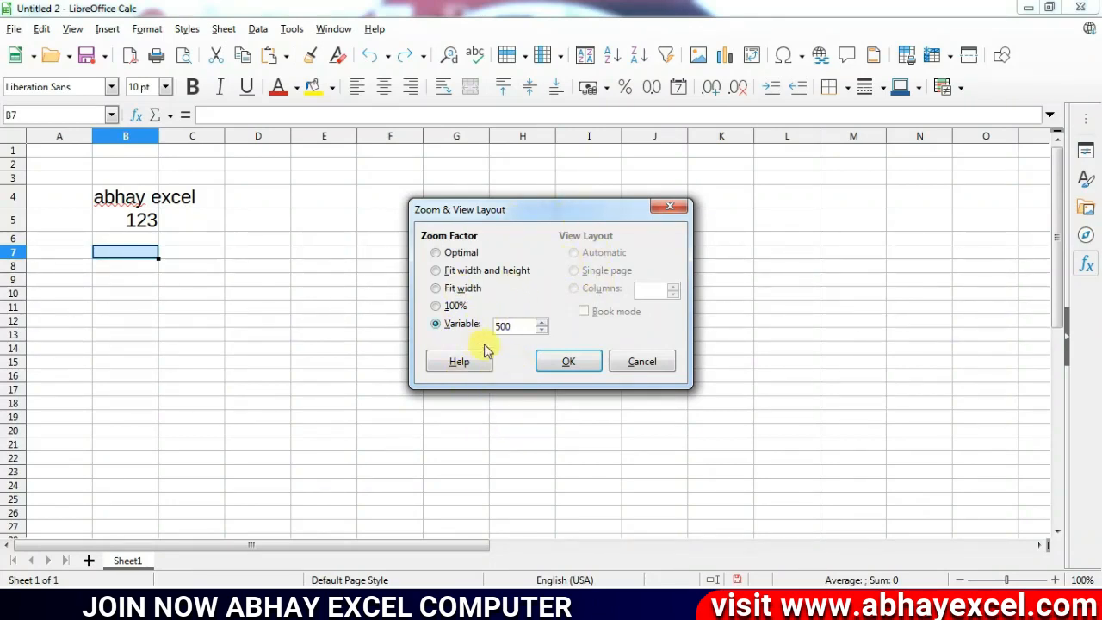
left_click(570, 363)
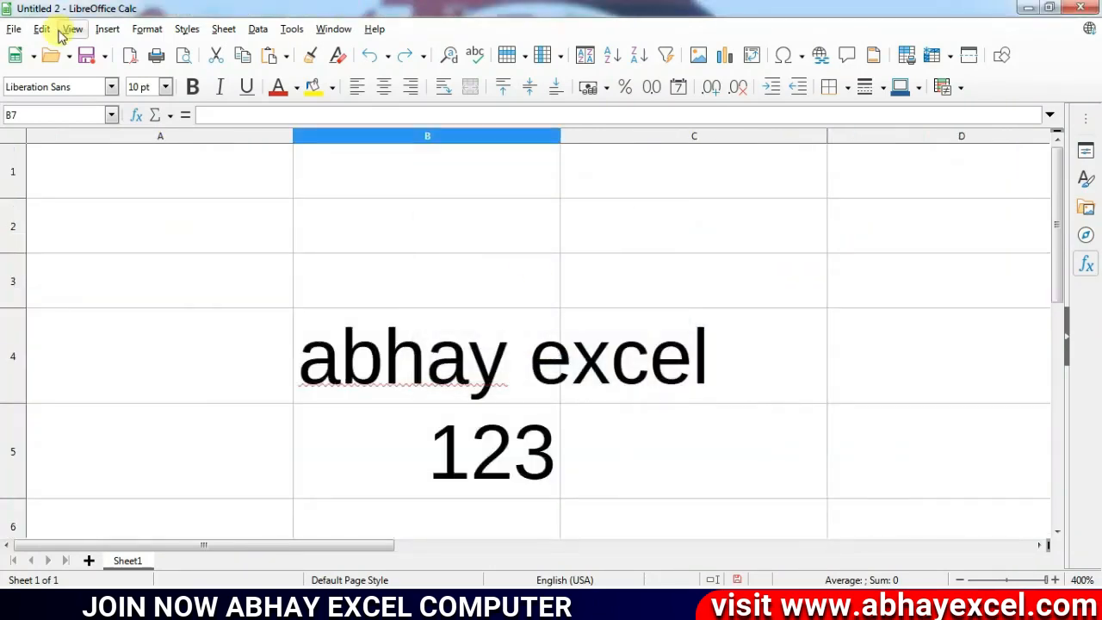
Step: Try to shrink the sheet by applying a variable zoom factor of 10%
left_click(72, 29)
mouse_move(147, 504)
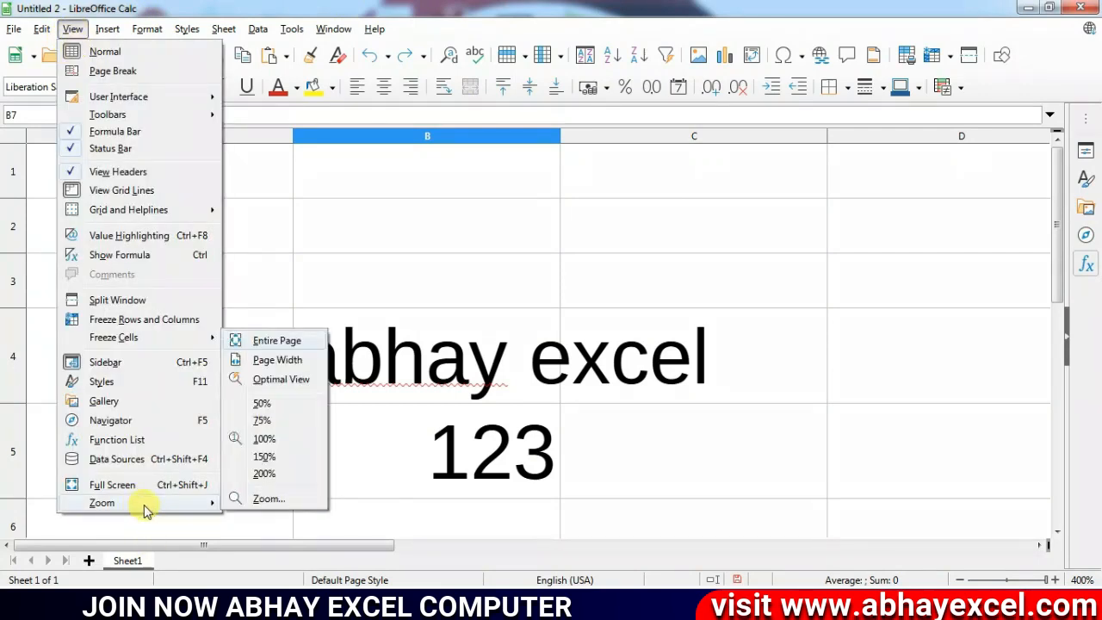
left_click(263, 497)
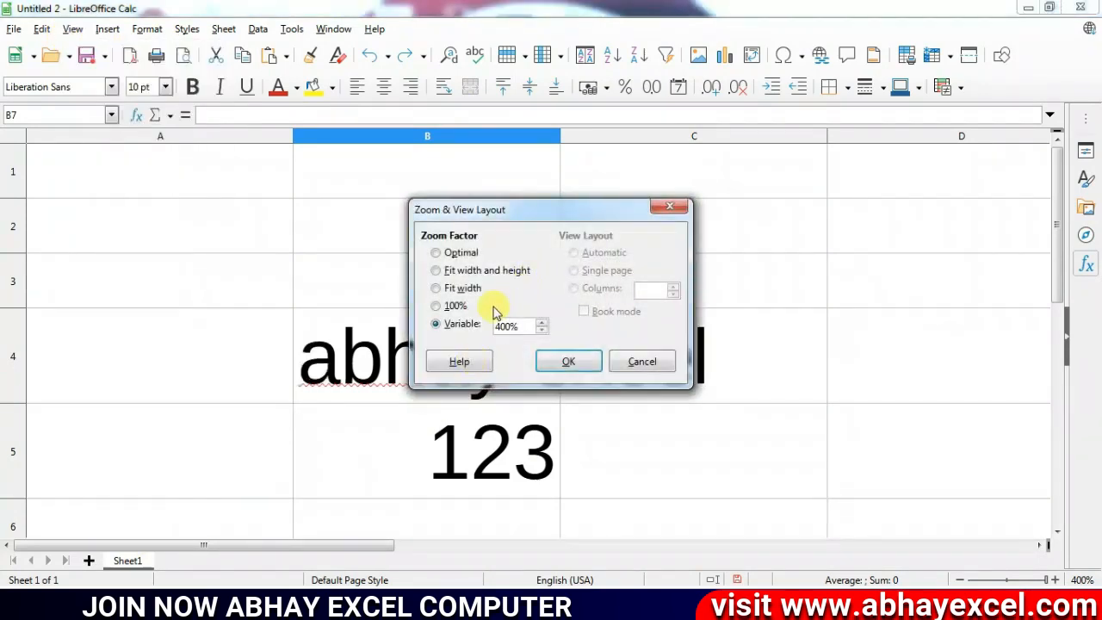
left_click_drag(493, 326, 517, 326)
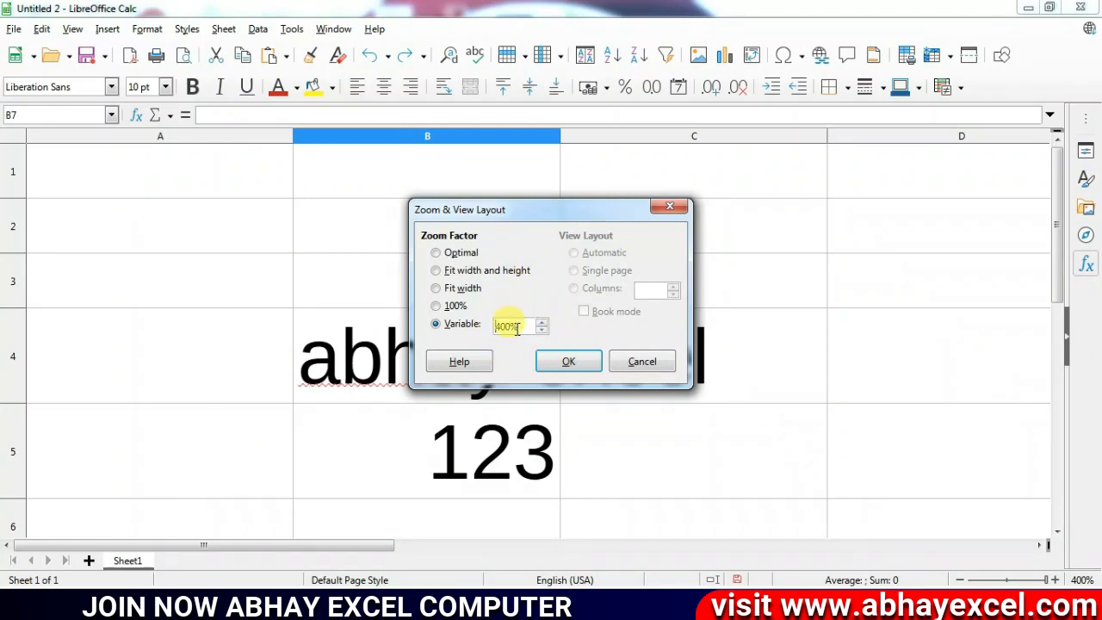
left_click_drag(521, 328, 451, 325)
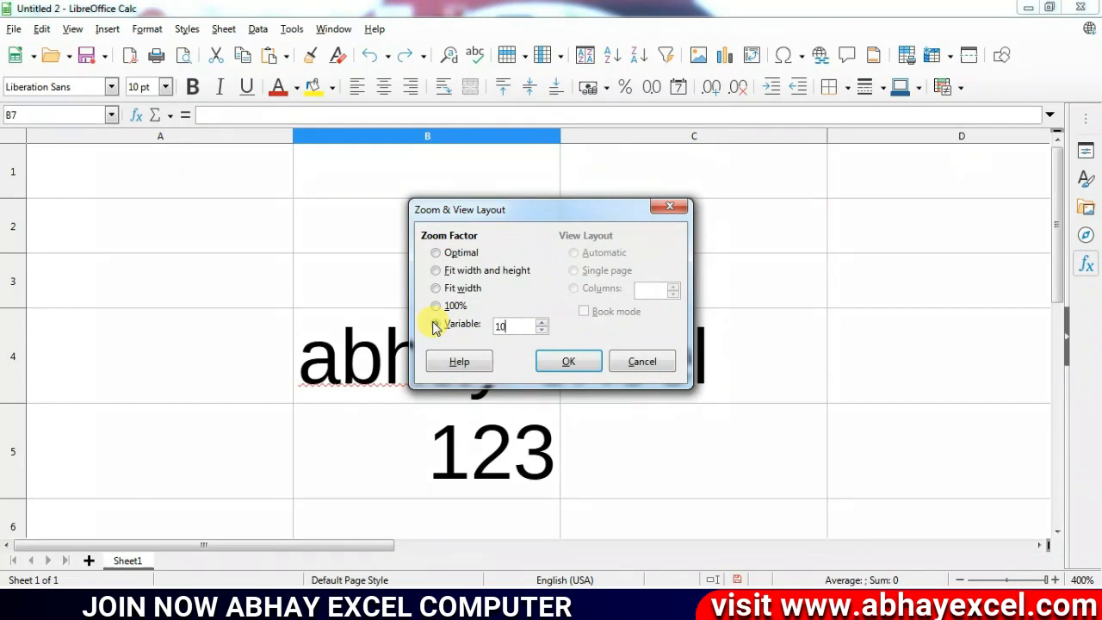
type("10")
left_click(566, 361)
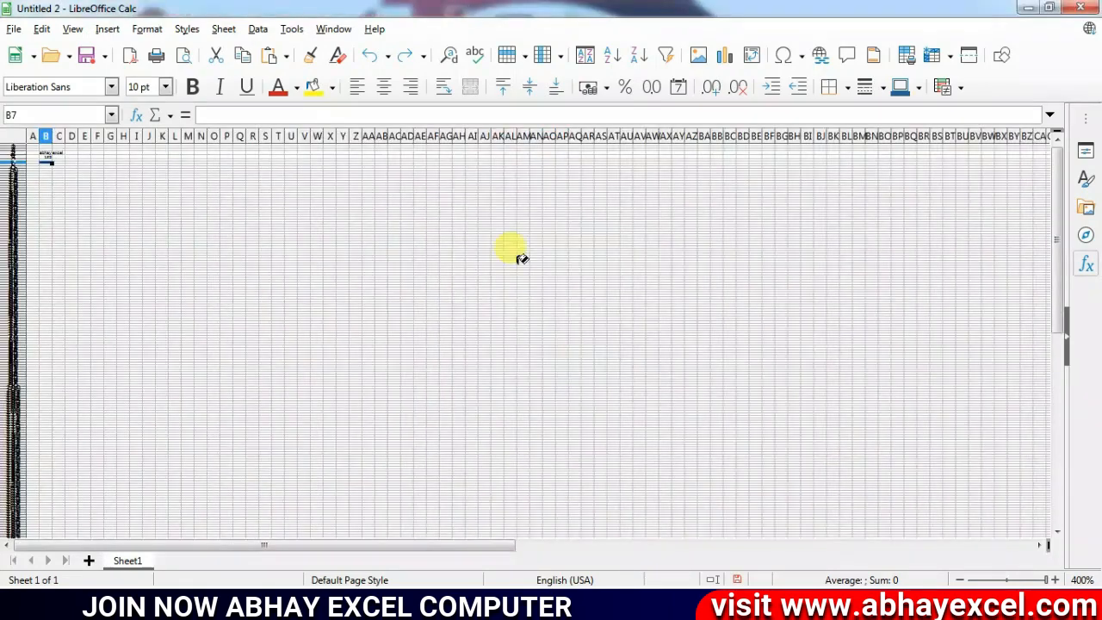
Step: Apply a variable zoom factor of 200% to the sheet
left_click(73, 28)
mouse_move(170, 505)
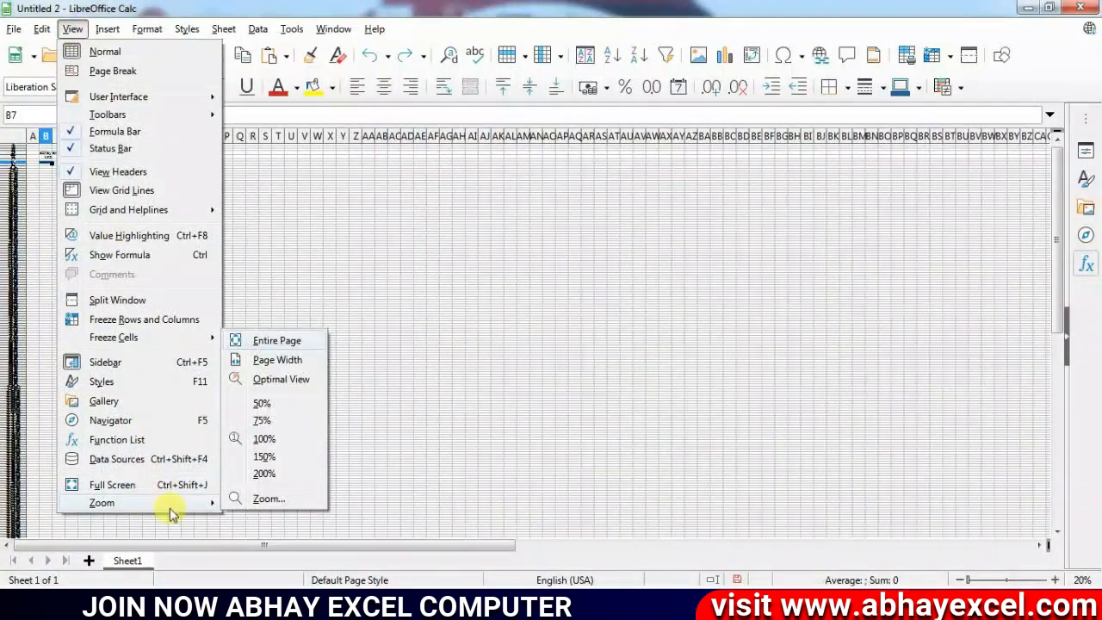
left_click(258, 498)
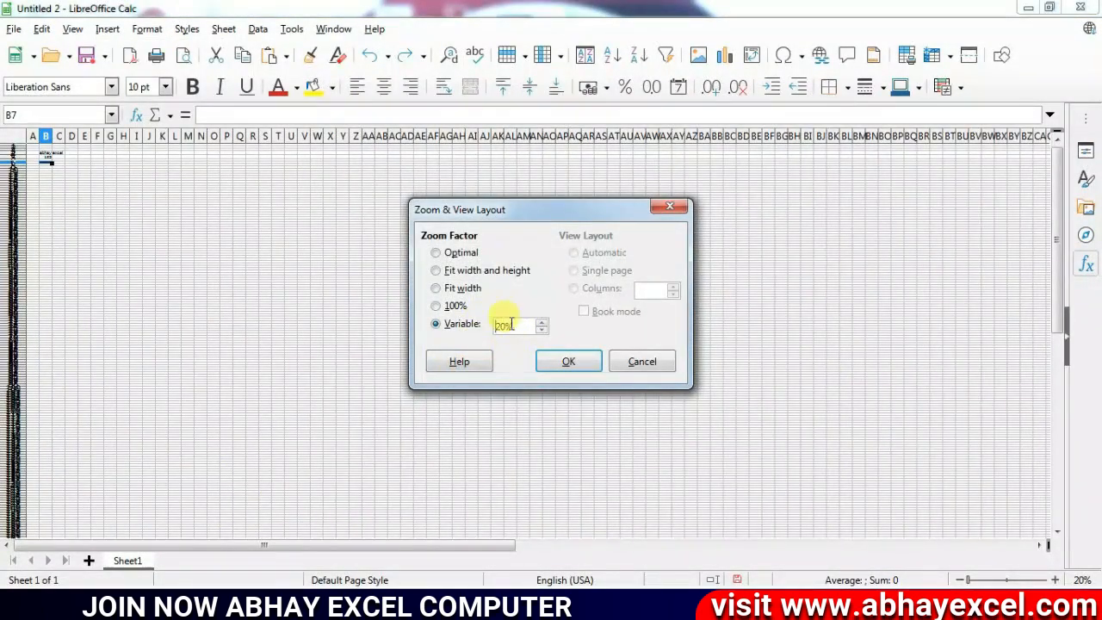
left_click(565, 365)
left_click_drag(527, 328, 468, 324)
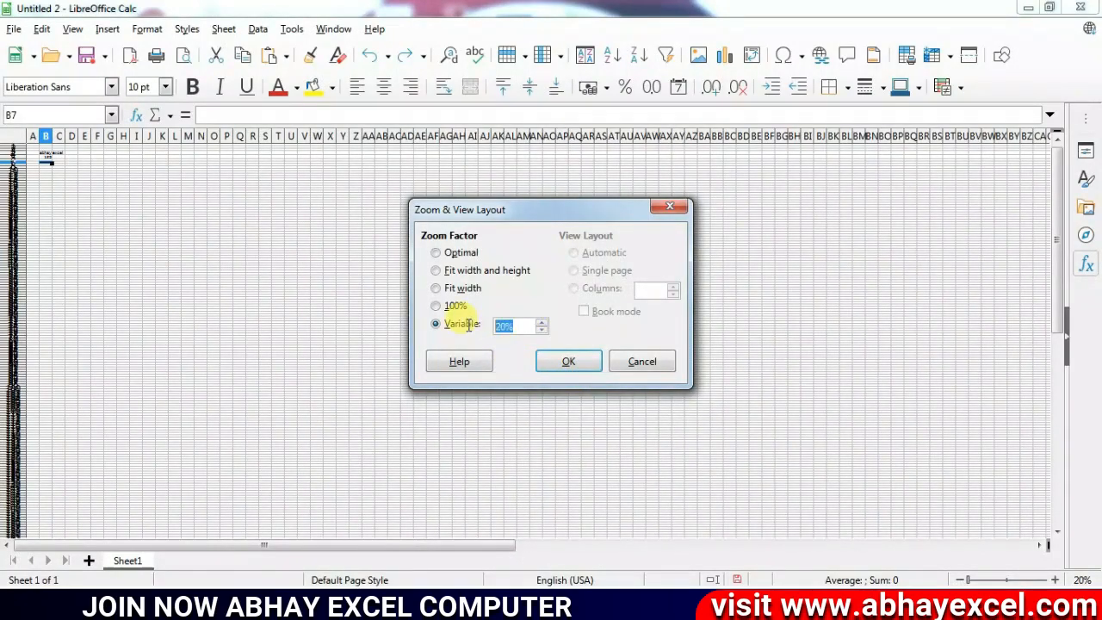
type("200")
key("Return")
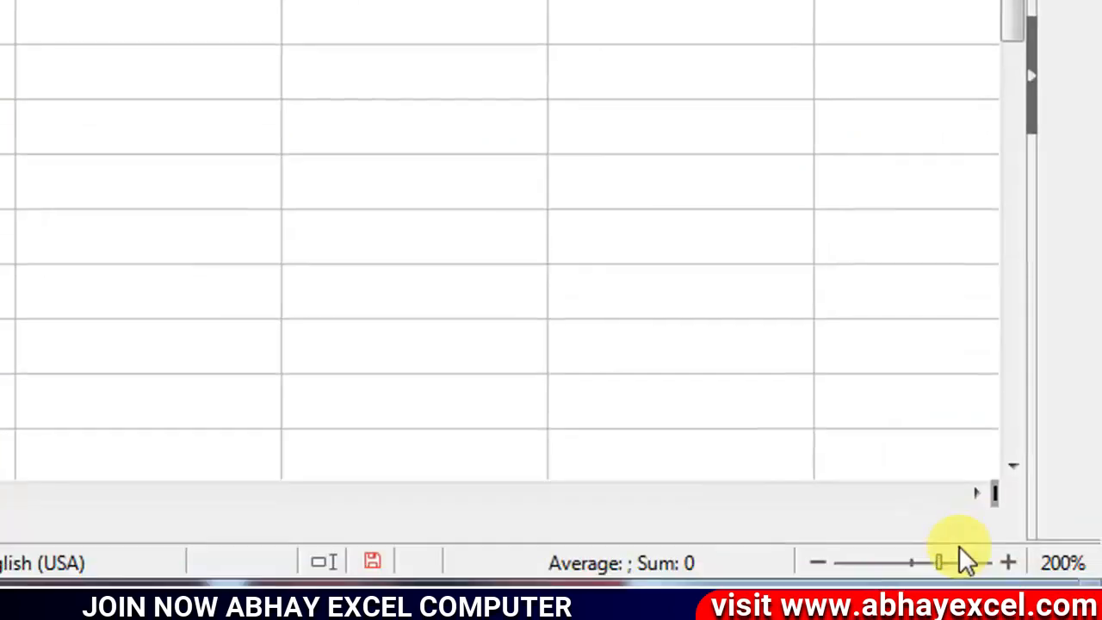
Step: Increase the sheet's zoom to about 399% using the zoom slider
left_click_drag(942, 540, 1003, 546)
left_click(1006, 544)
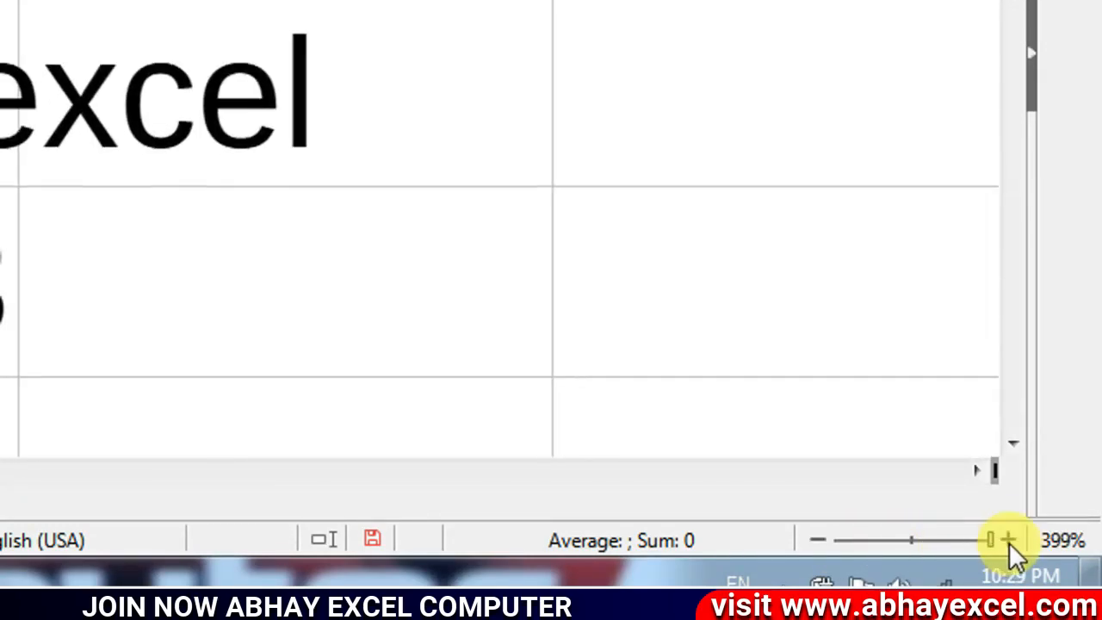